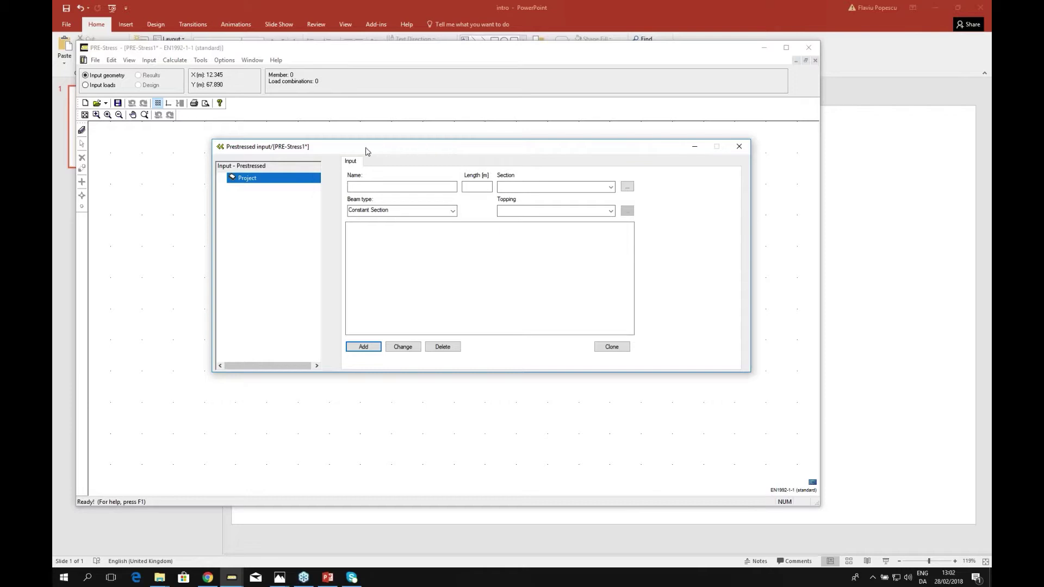
# Step: Name the new prestressed beam Webinar
pyautogui.click(369, 184)
pyautogui.click(386, 186)
pyautogui.write('Webinar')
pyautogui.click(479, 186)
# Step: Browse the standard Eurocode concrete sections and preview the solid circular section C 500
pyautogui.click(628, 188)
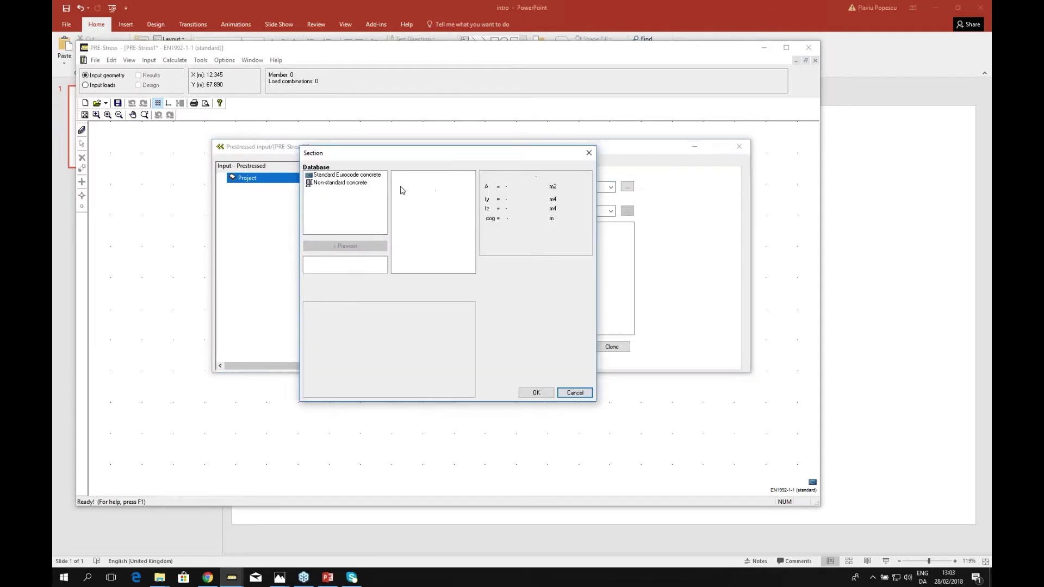
pyautogui.click(353, 176)
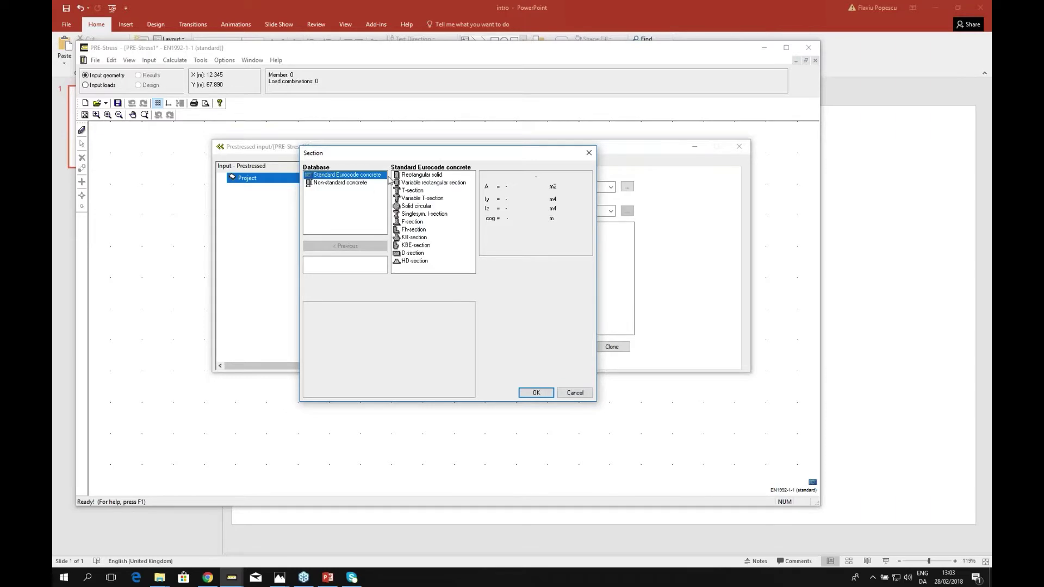
pyautogui.doubleClick(417, 206)
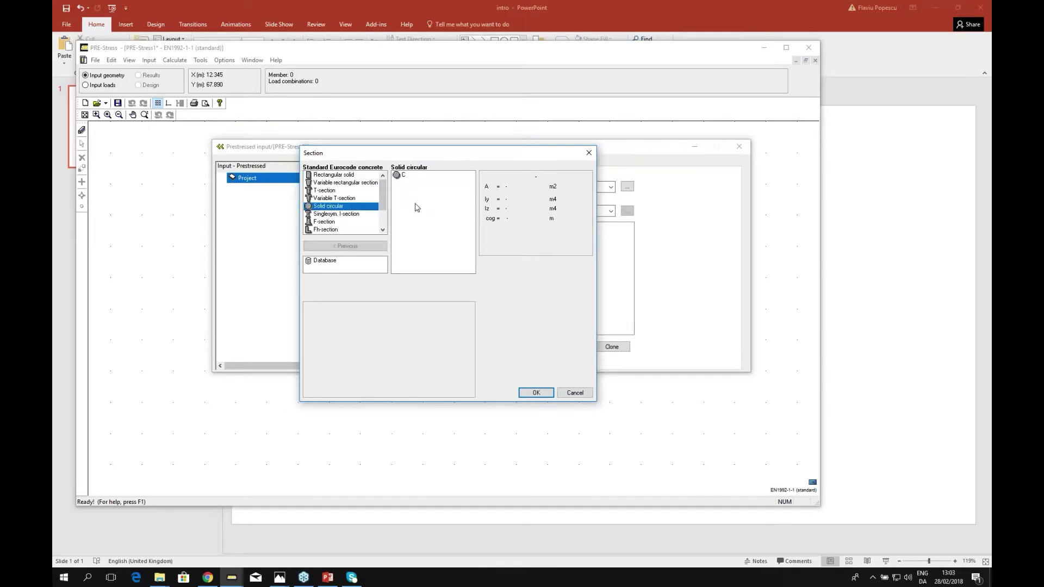
pyautogui.doubleClick(405, 175)
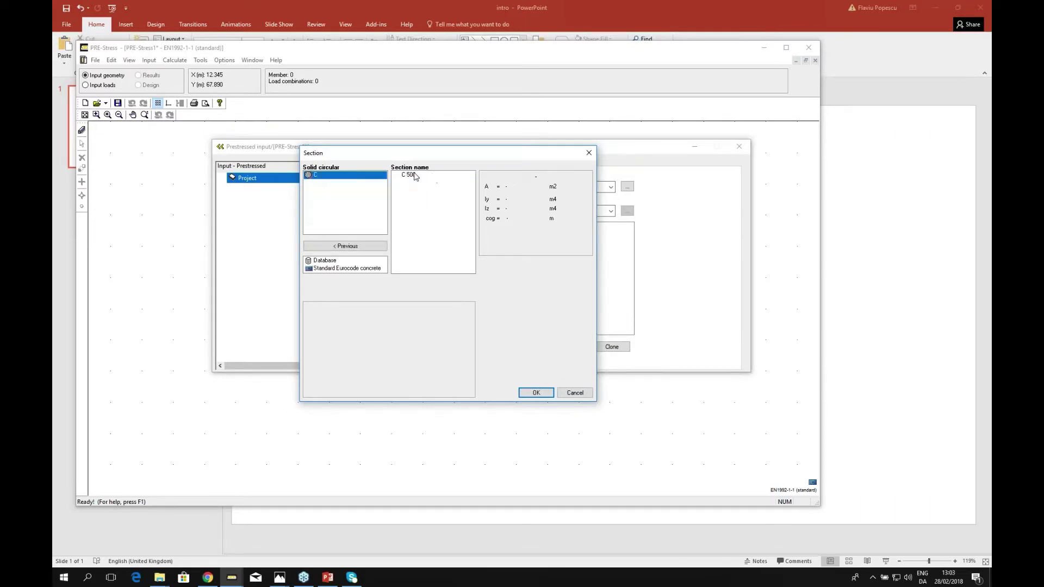
pyautogui.click(413, 175)
# Step: Preview the standard F-sections FB/F 70/40-15, 70/60-15 and 70/80-35, and return to the section database's top level
pyautogui.click(345, 246)
pyautogui.click(325, 222)
pyautogui.doubleClick(404, 176)
pyautogui.click(411, 208)
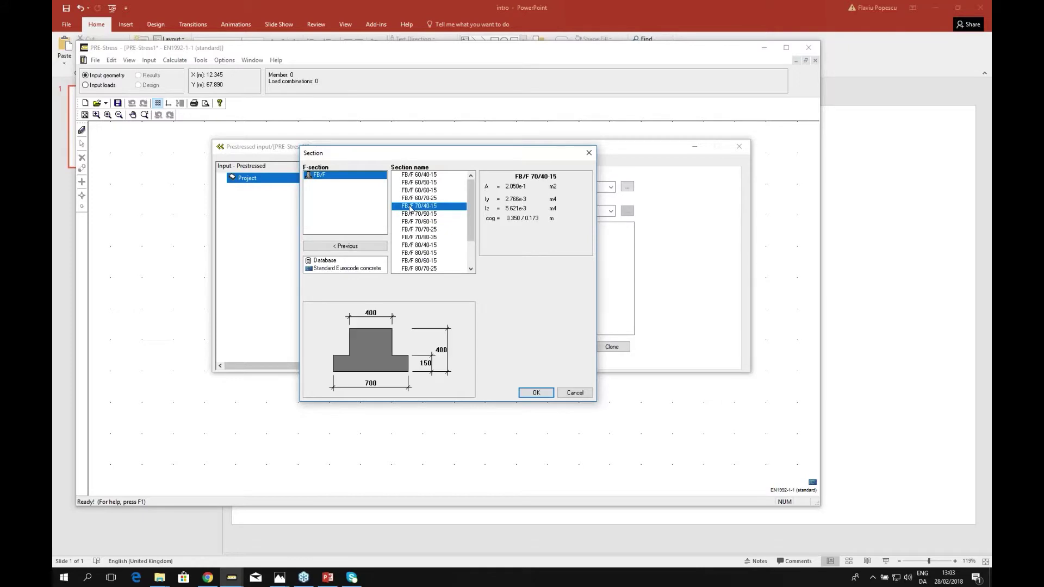
pyautogui.click(414, 221)
pyautogui.click(413, 238)
pyautogui.click(346, 246)
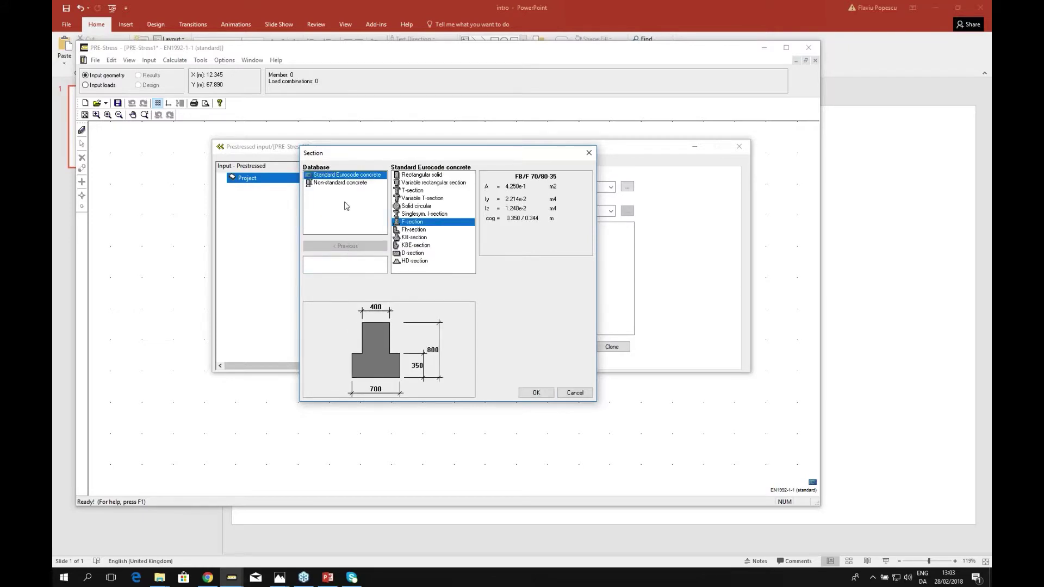
# Step: Examine the form for defining a non-standard F-section and close it without adding one
pyautogui.click(336, 184)
pyautogui.doubleClick(418, 222)
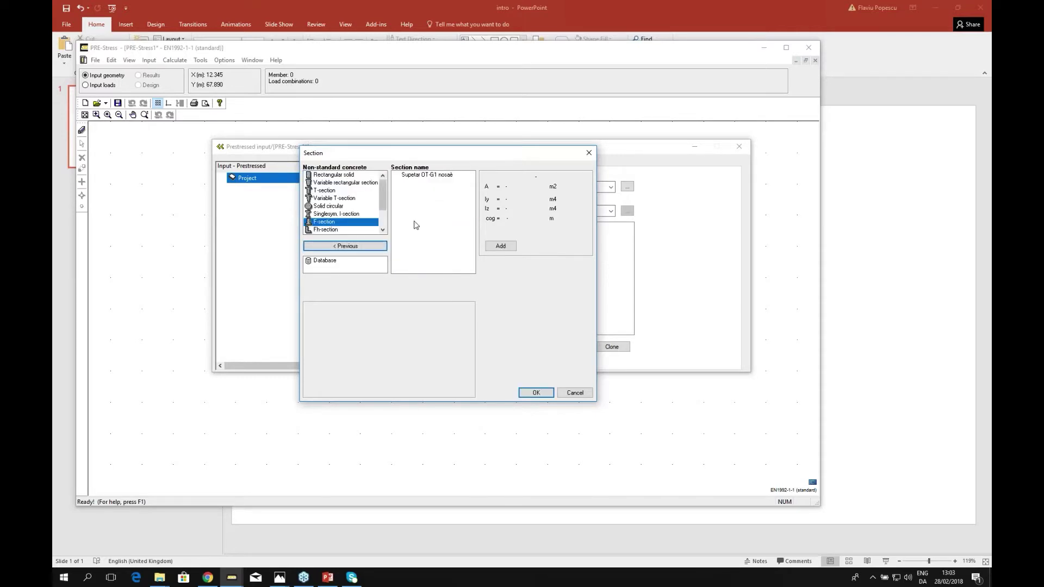
pyautogui.click(506, 248)
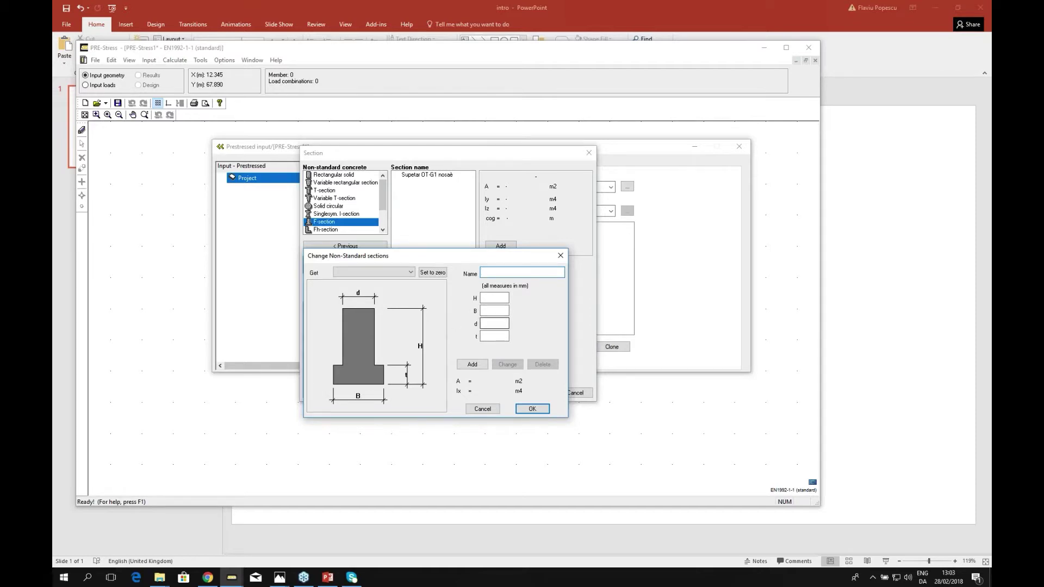
pyautogui.click(491, 411)
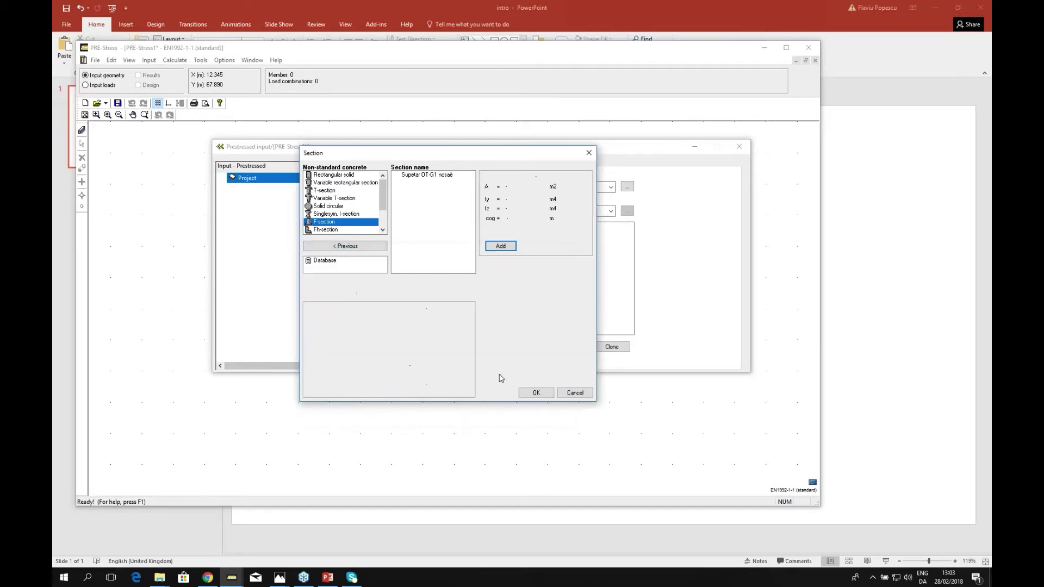
# Step: Examine the DWG import for non-standard HD-sections, cancel it, and leave the section database discarding the changes
pyautogui.moveTo(384, 201); pyautogui.dragTo(384, 215)
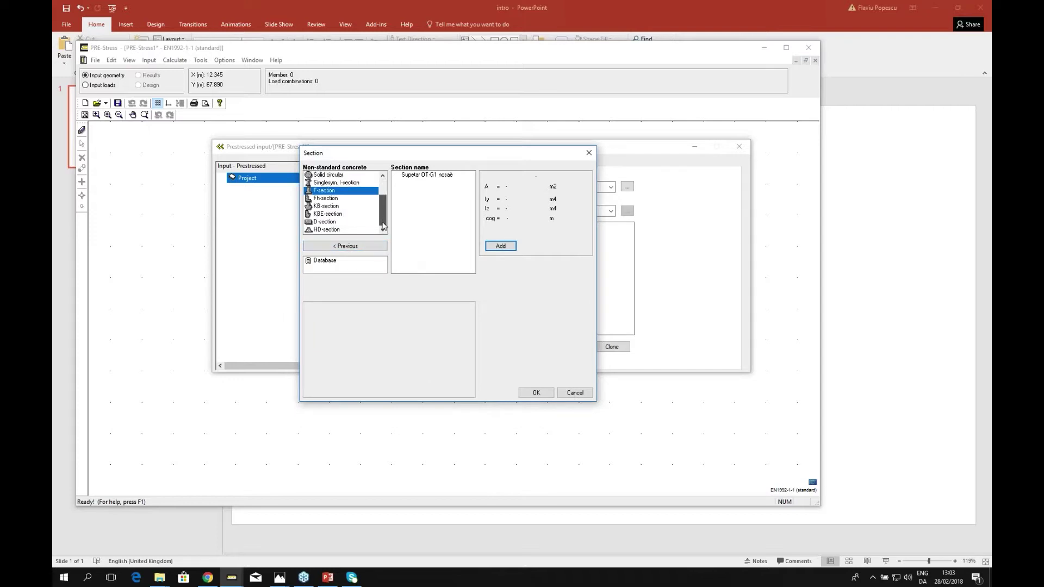
pyautogui.click(326, 230)
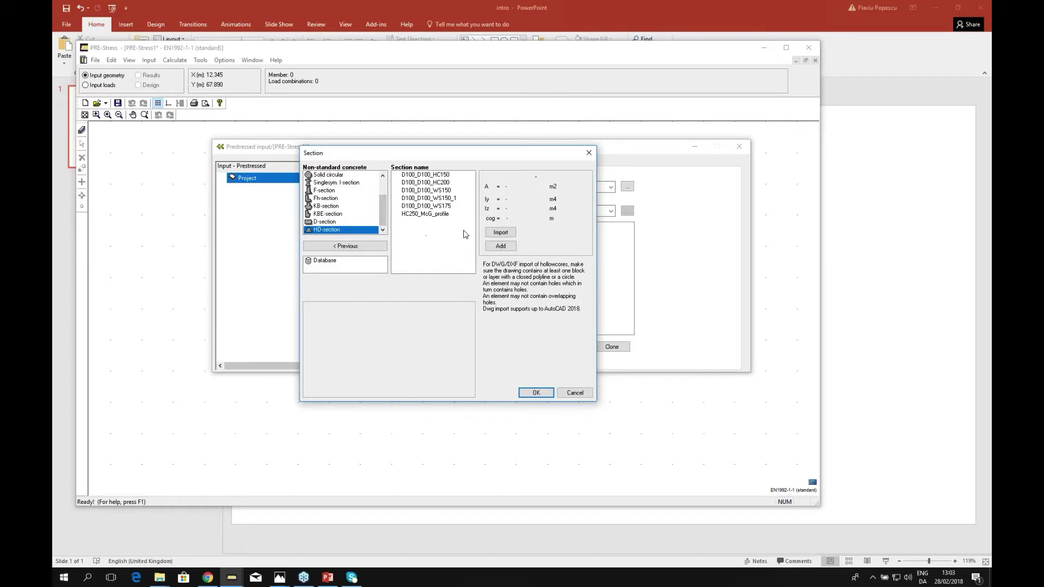
pyautogui.click(508, 233)
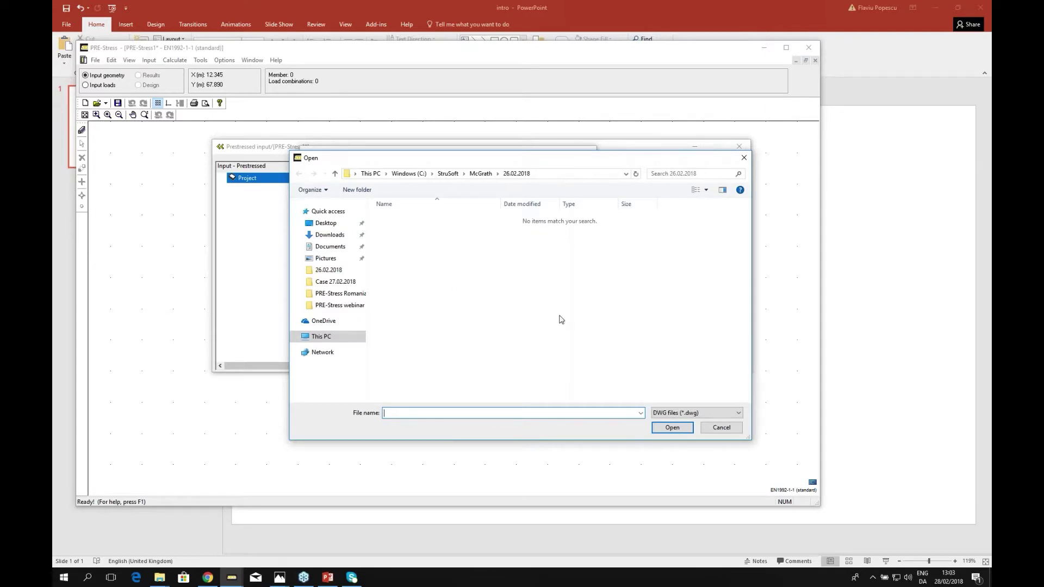
pyautogui.click(722, 427)
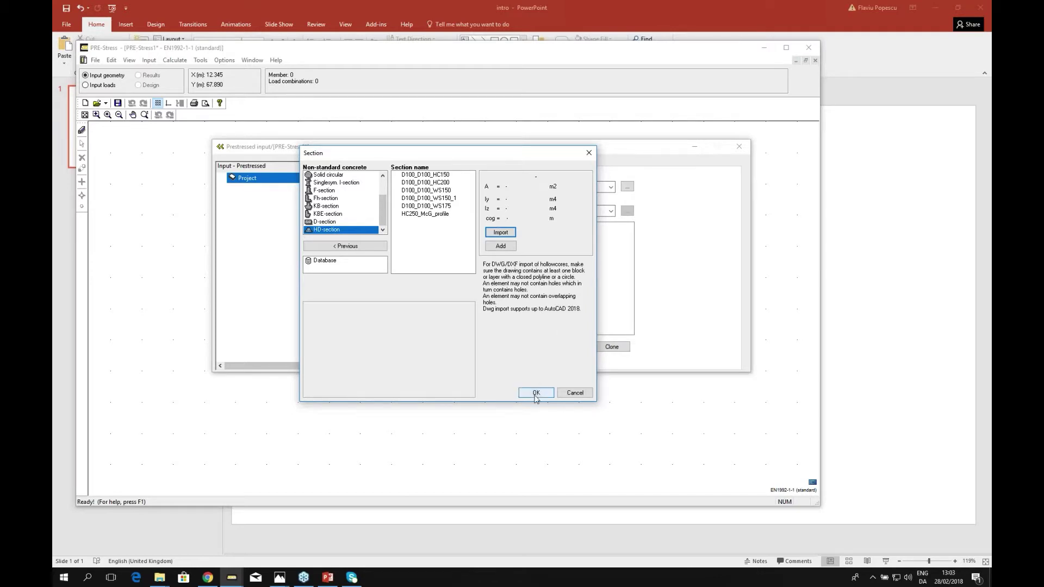
pyautogui.click(568, 392)
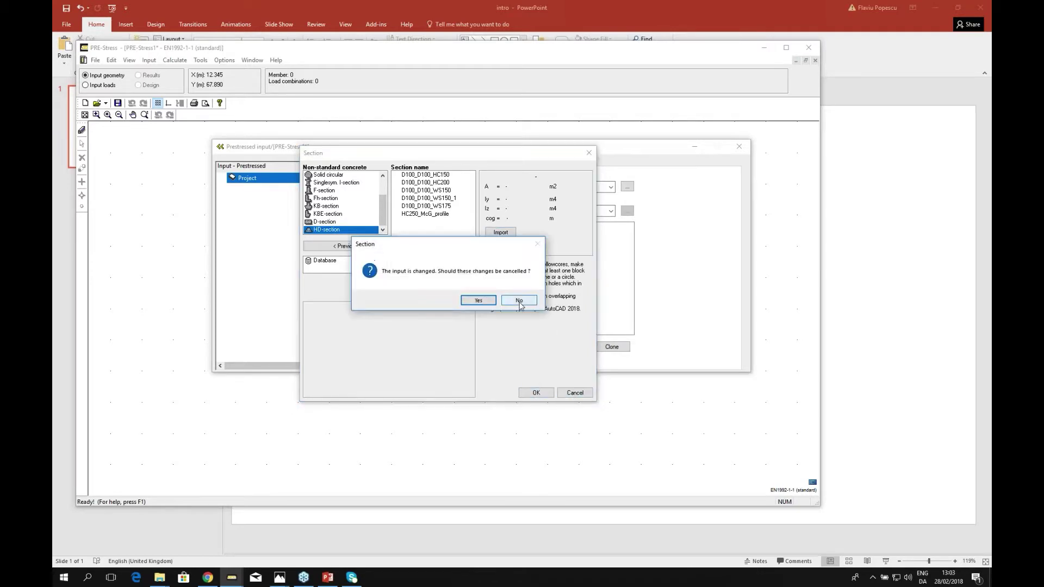
pyautogui.click(519, 301)
pyautogui.click(574, 392)
pyautogui.click(475, 299)
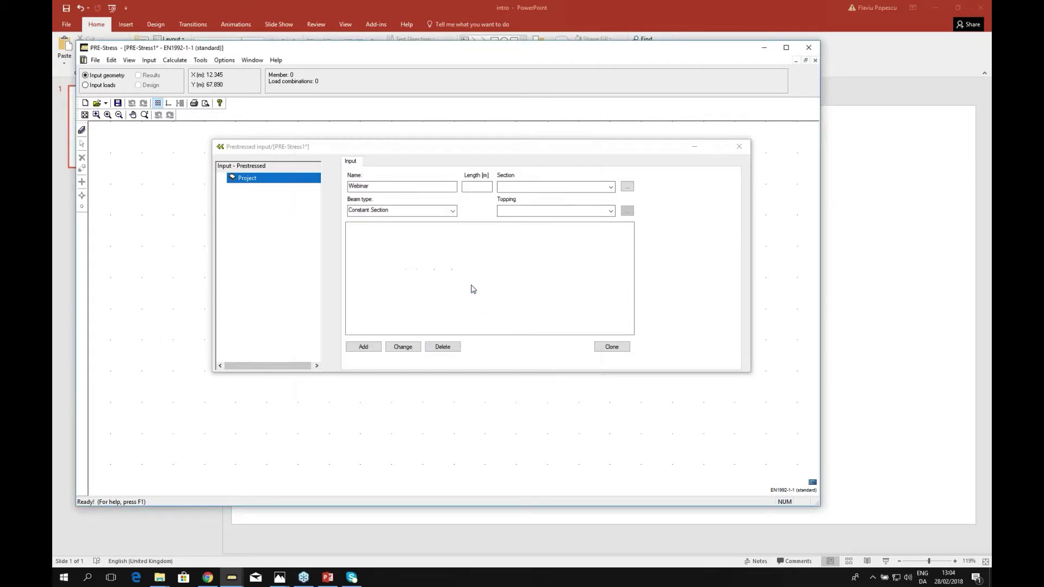
# Step: Set the beam type to Sloped I-Beam (SIB)
pyautogui.click(452, 212)
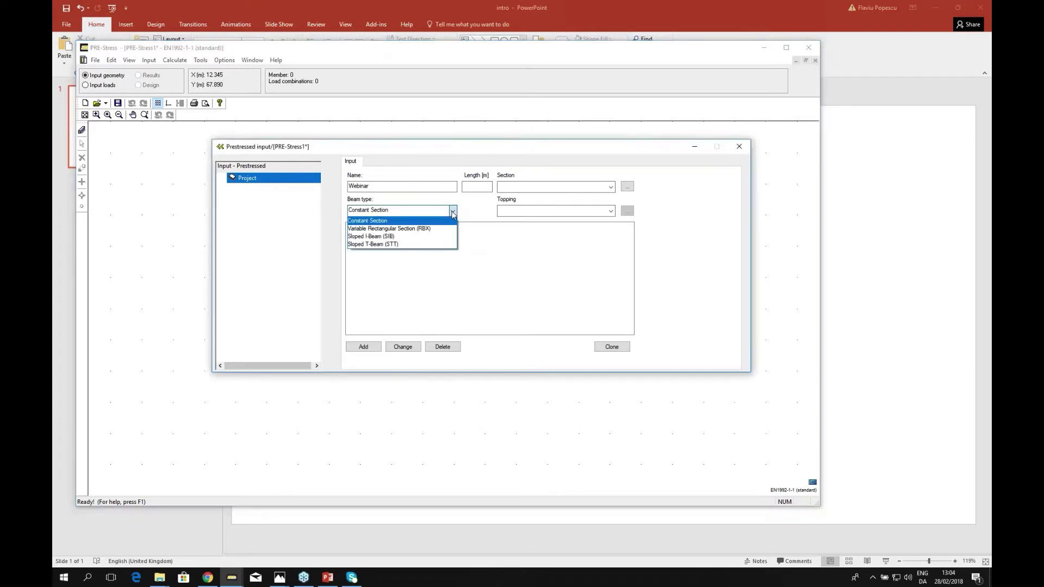
pyautogui.click(397, 237)
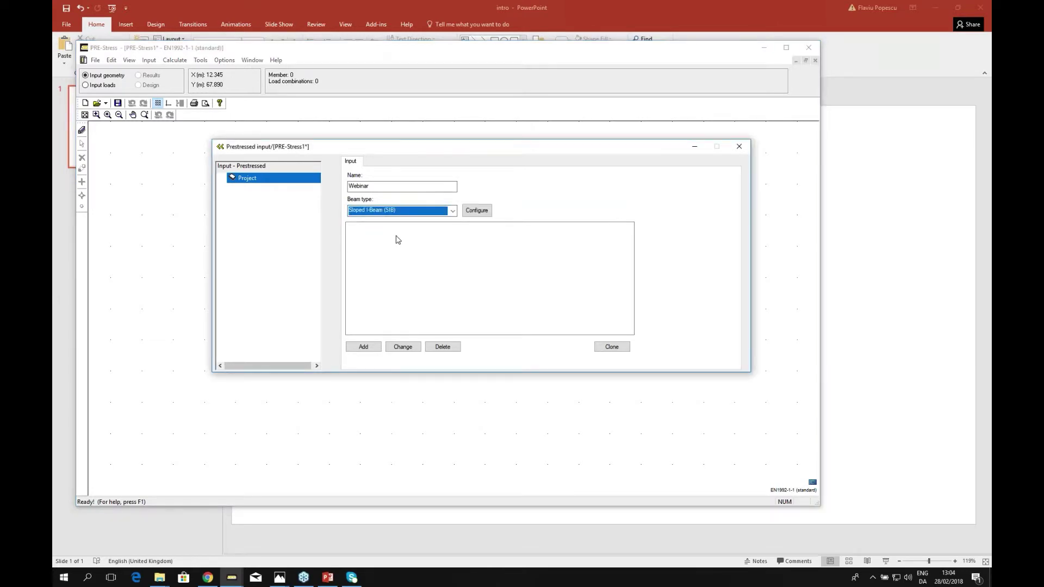
pyautogui.click(453, 211)
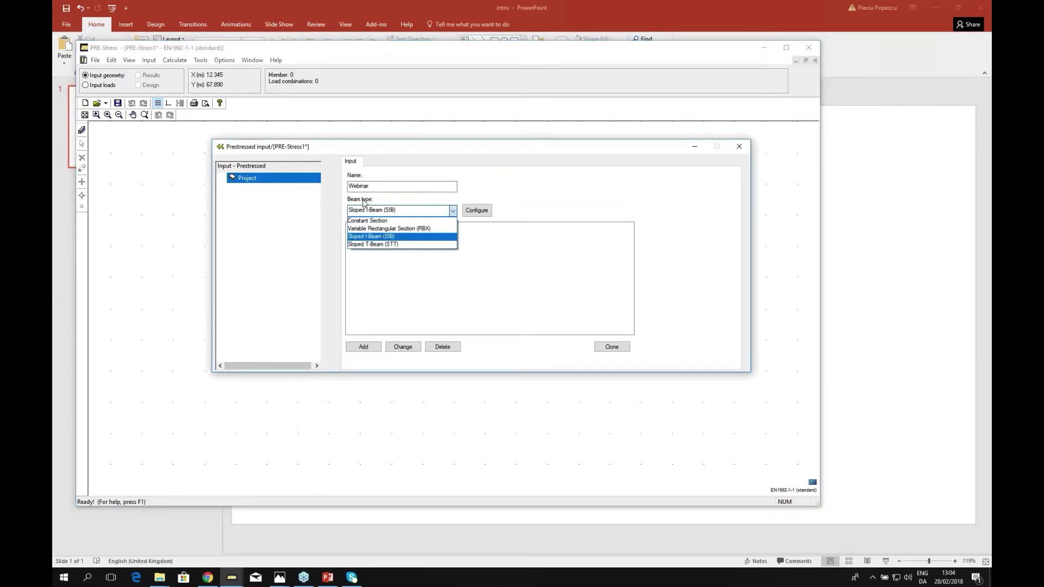
pyautogui.click(371, 238)
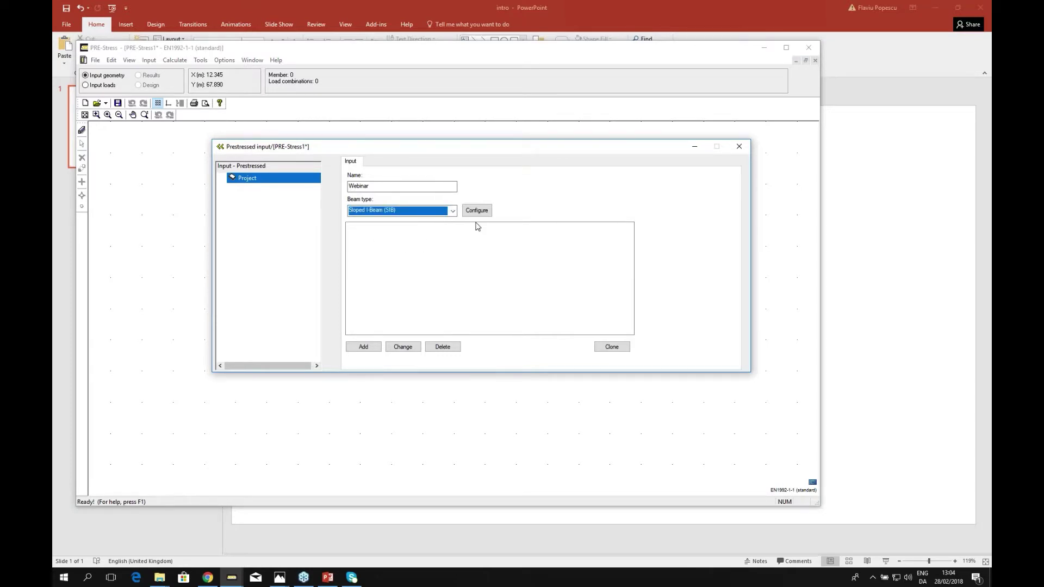
pyautogui.click(860, 375)
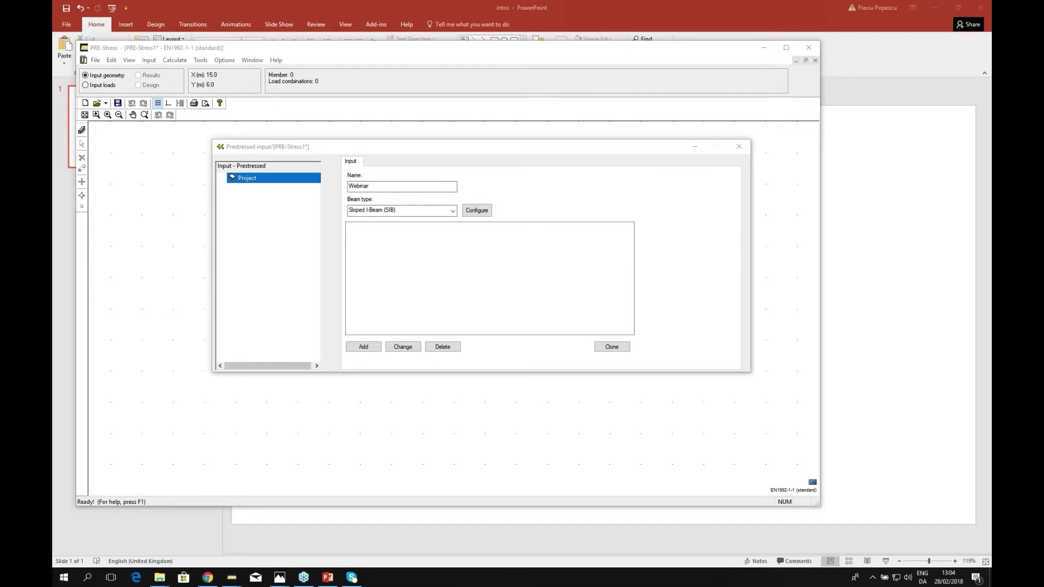
# Step: Configure the sloped I-beam with a total length of 20000 mm and the ridge 10000 mm from the beam's end
pyautogui.click(477, 211)
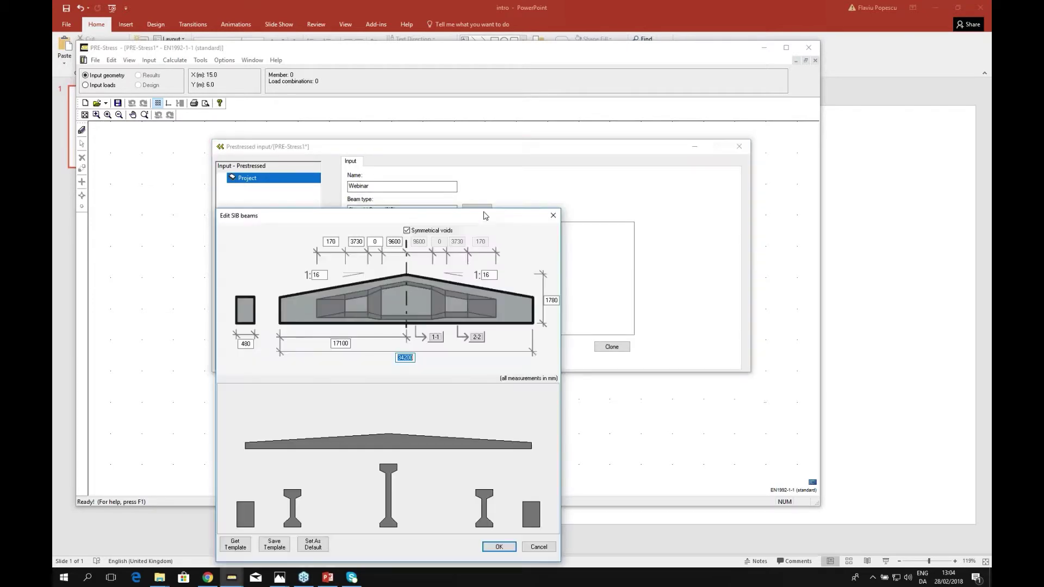
pyautogui.moveTo(471, 215); pyautogui.dragTo(548, 148)
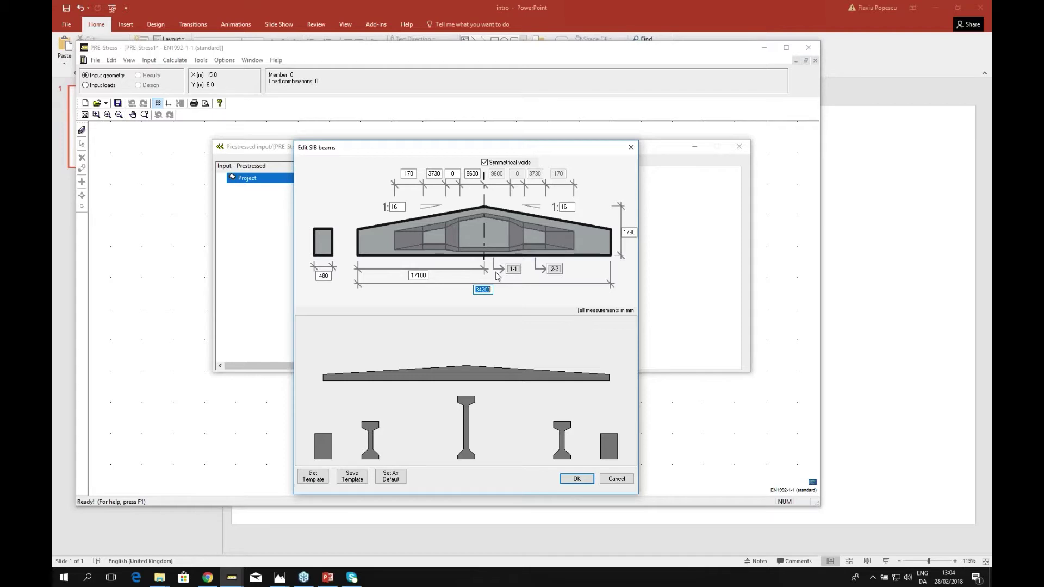
pyautogui.write('20000')
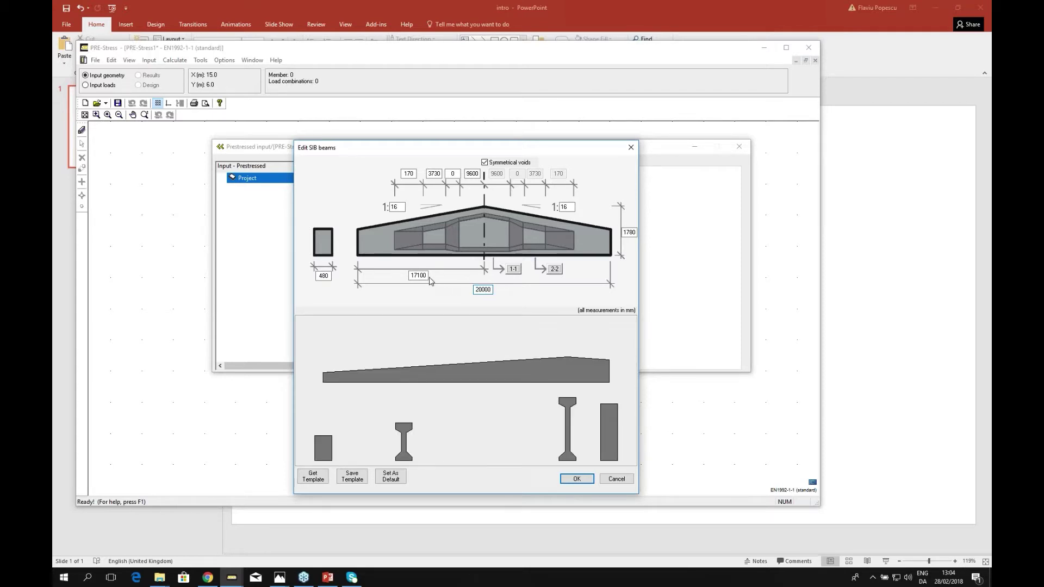
pyautogui.moveTo(427, 275); pyautogui.dragTo(394, 276)
pyautogui.write('1')
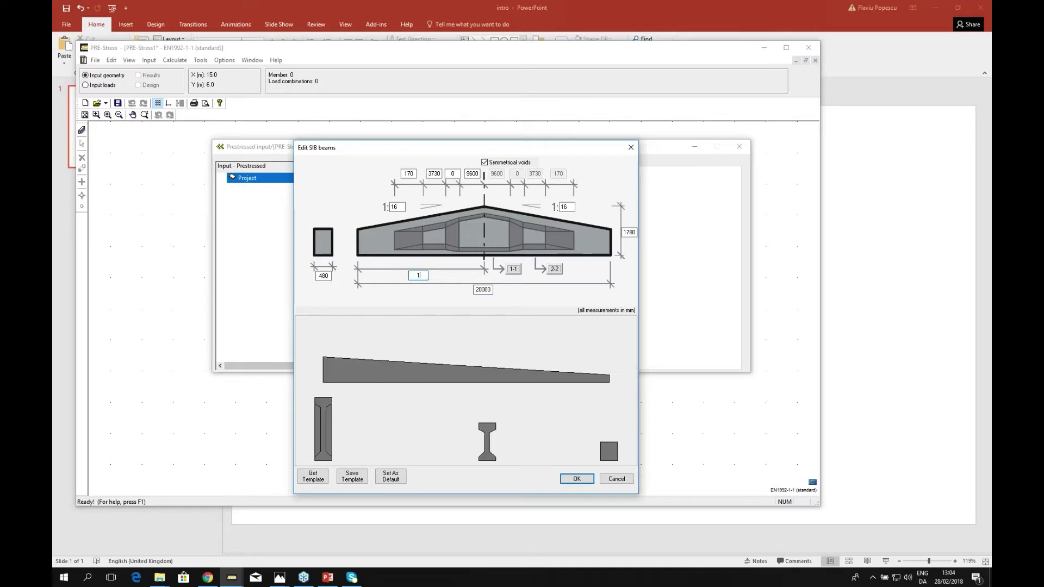
pyautogui.write('0000')
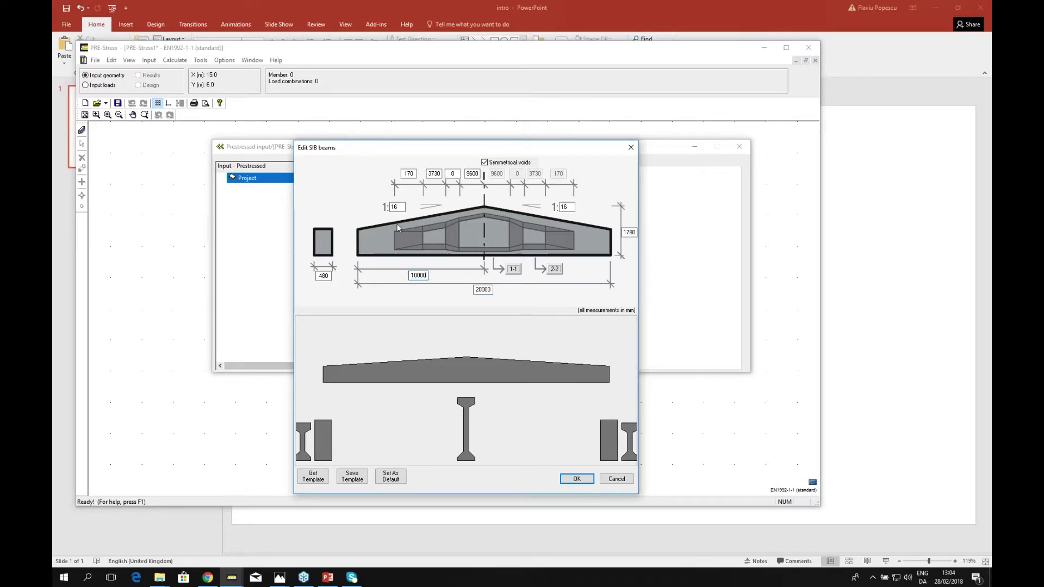
# Step: Set the void length beside the ridge to 4000 mm and the beam's height to 1300 mm
pyautogui.doubleClick(468, 174)
pyautogui.write('40000')
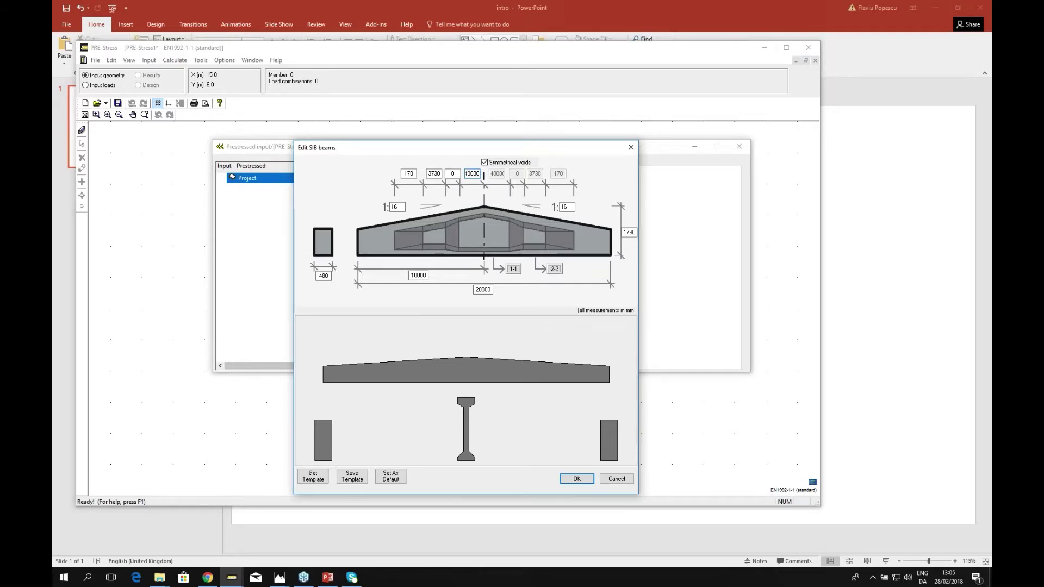
pyautogui.press('BackSpace')
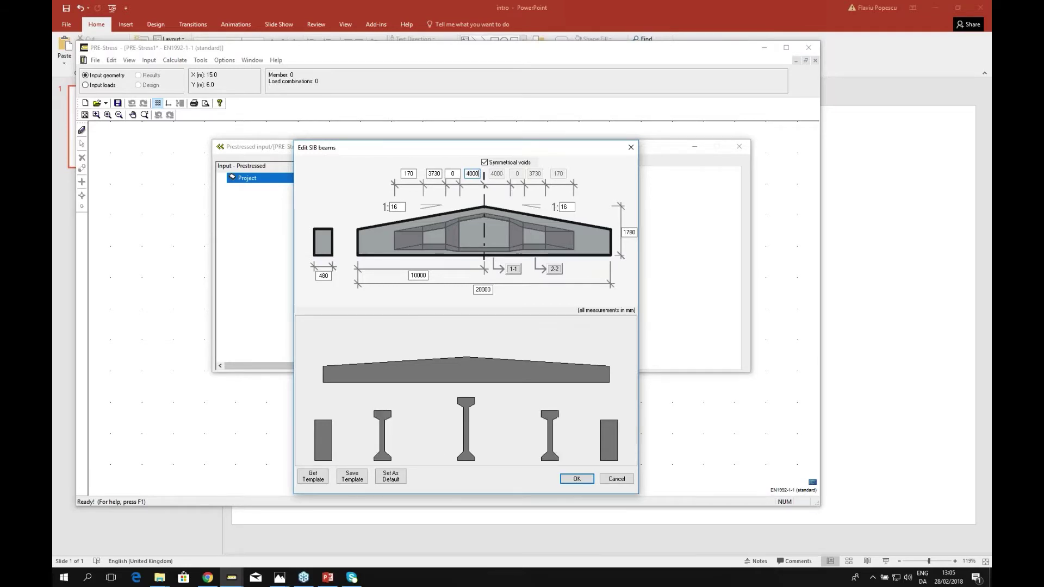
pyautogui.doubleClick(629, 232)
pyautogui.write('1300')
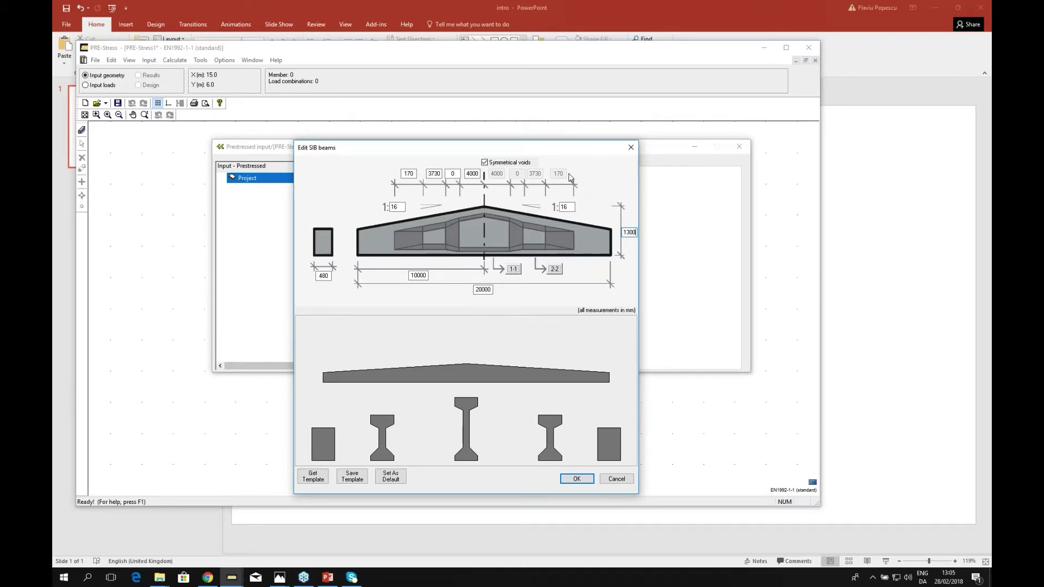
# Step: Inspect the dimensions of section 1-1 without editing them, and accept the sloped I-beam geometry
pyautogui.click(516, 270)
pyautogui.moveTo(727, 161); pyautogui.dragTo(616, 147)
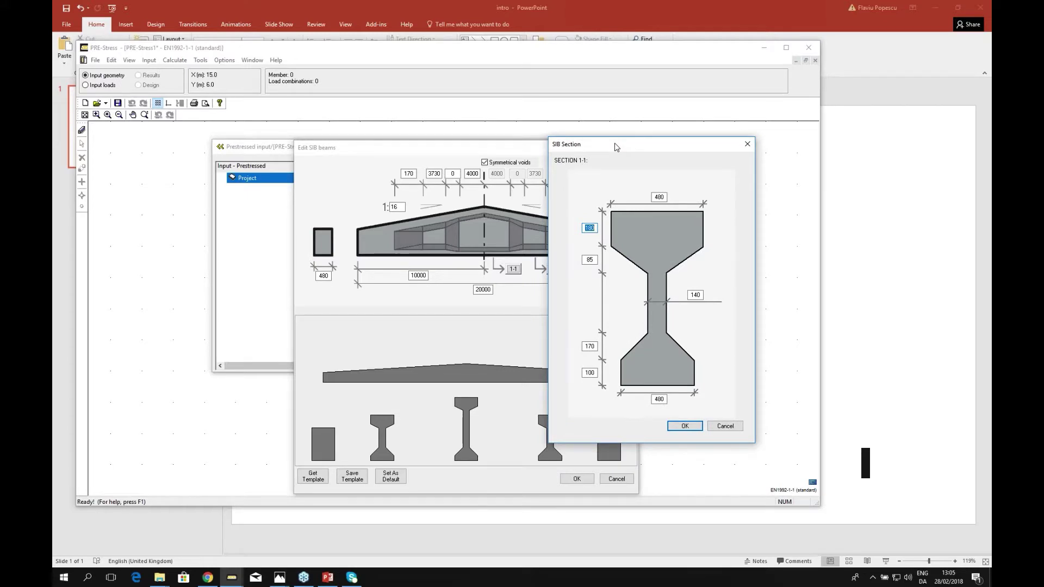
pyautogui.click(725, 426)
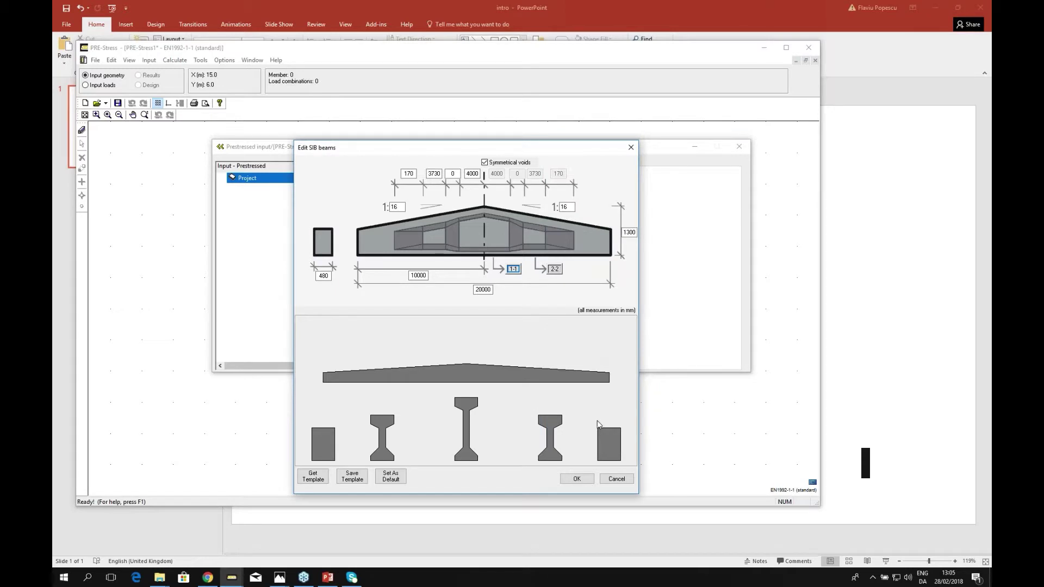
pyautogui.click(576, 479)
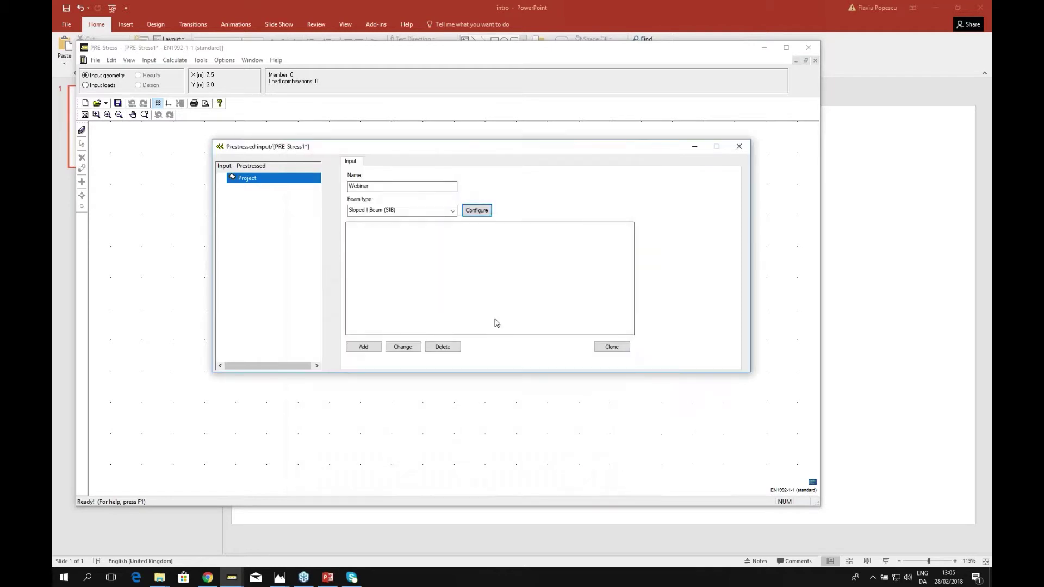
# Step: Start adding the Webinar beam and define the load cases Self weight, Installations, Roof and Snow
pyautogui.click(364, 348)
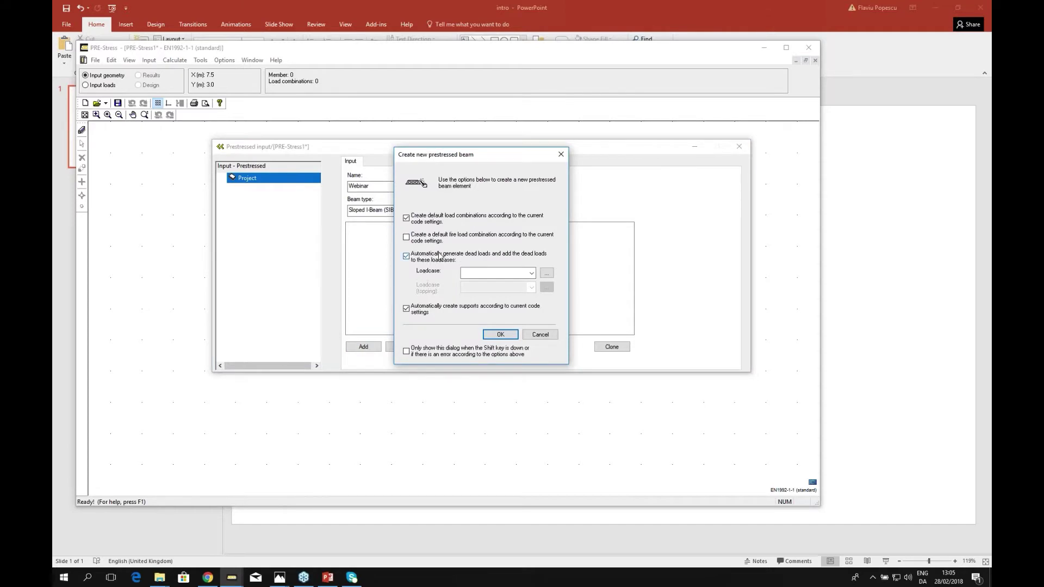
pyautogui.click(547, 274)
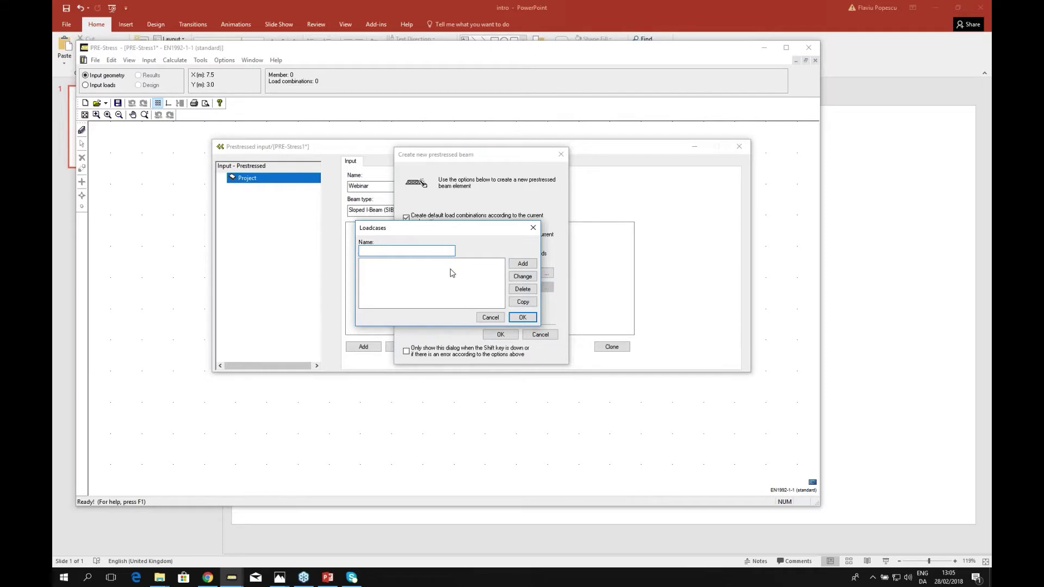
pyautogui.write('Self weight')
pyautogui.click(522, 264)
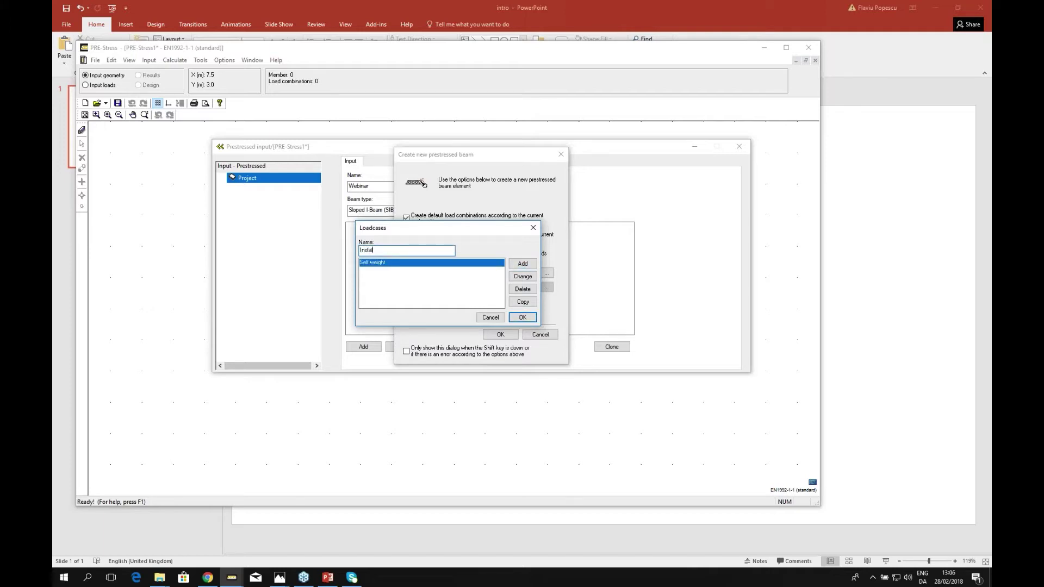
pyautogui.click(523, 264)
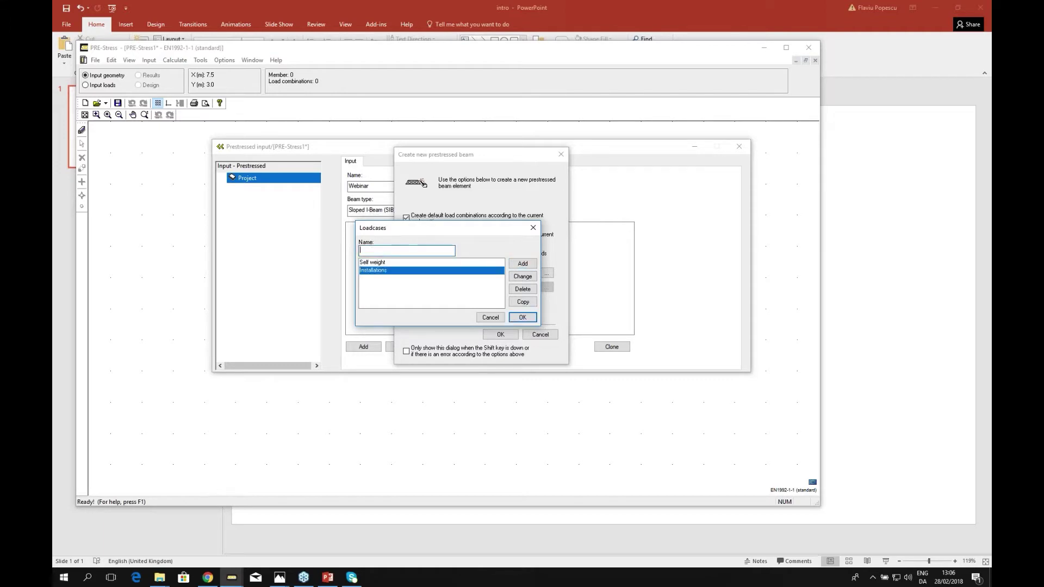
pyautogui.write('P')
pyautogui.moveTo(458, 230); pyautogui.dragTo(440, 241)
pyautogui.click(519, 272)
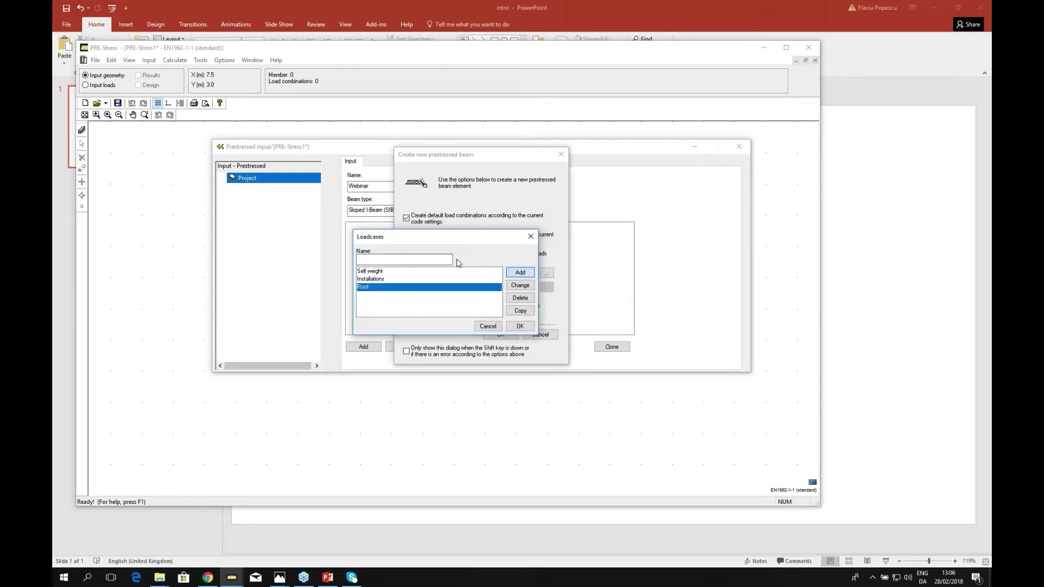
pyautogui.click(419, 257)
pyautogui.click(520, 272)
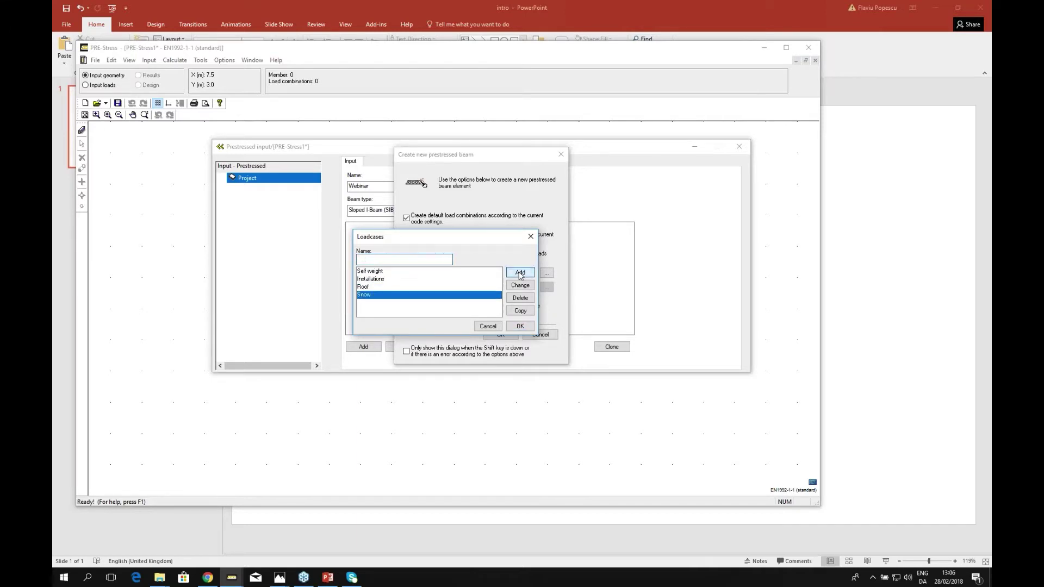
# Step: Assign the automatically generated dead loads to the Self weight load case and create the beam
pyautogui.click(380, 274)
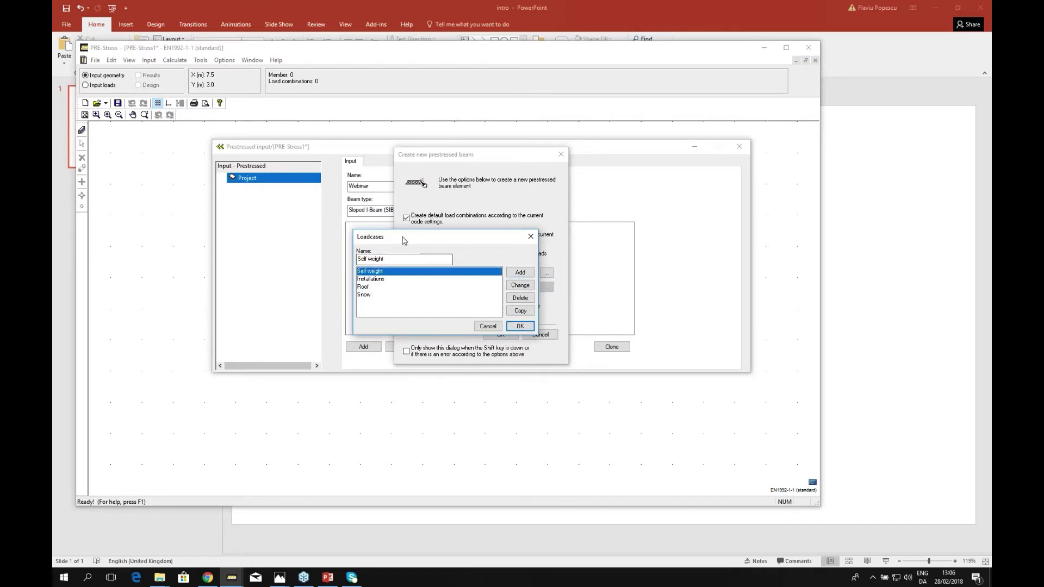
pyautogui.moveTo(405, 240); pyautogui.dragTo(423, 240)
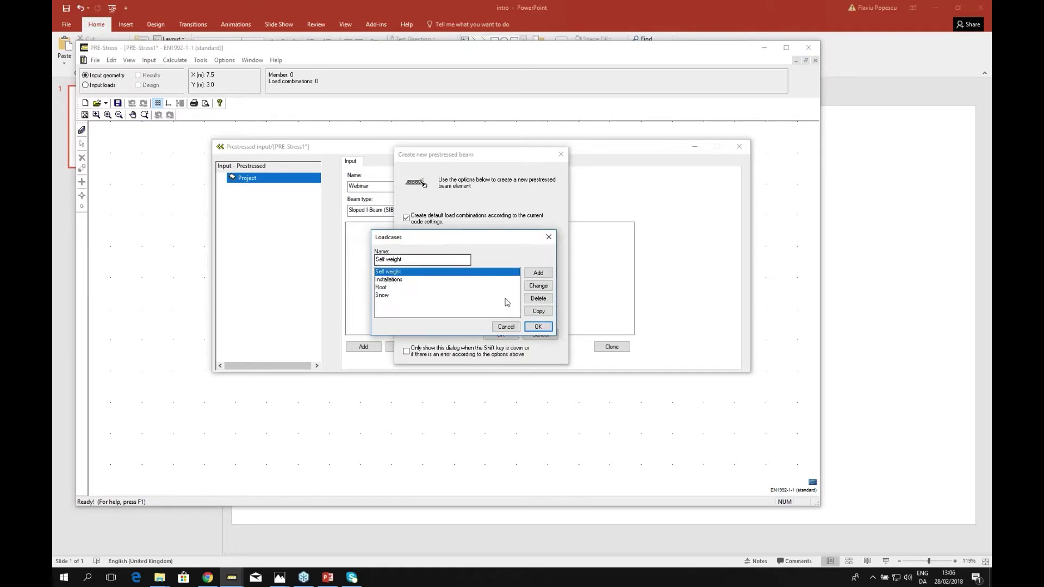
pyautogui.click(538, 326)
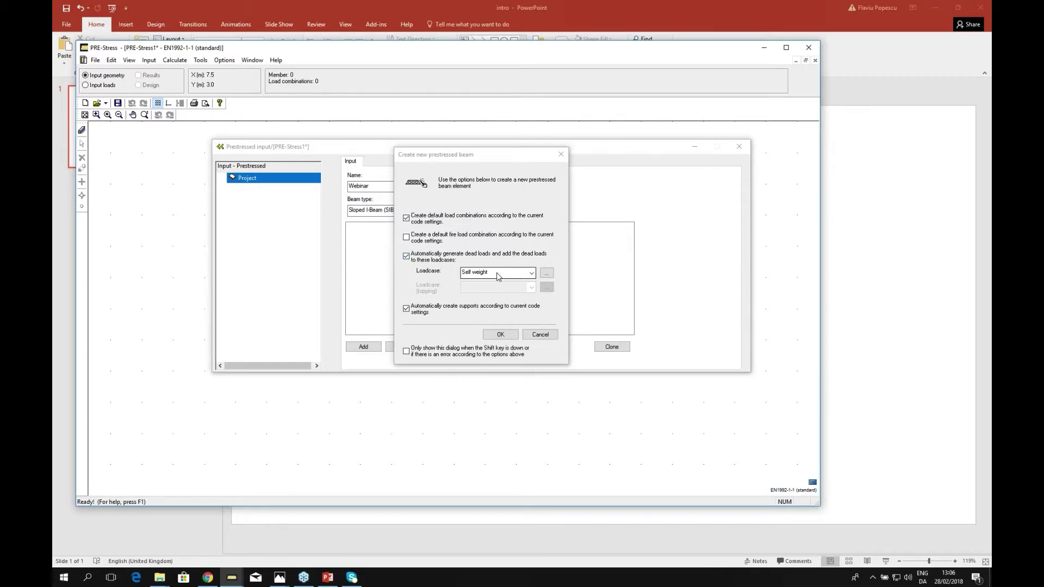
pyautogui.click(500, 334)
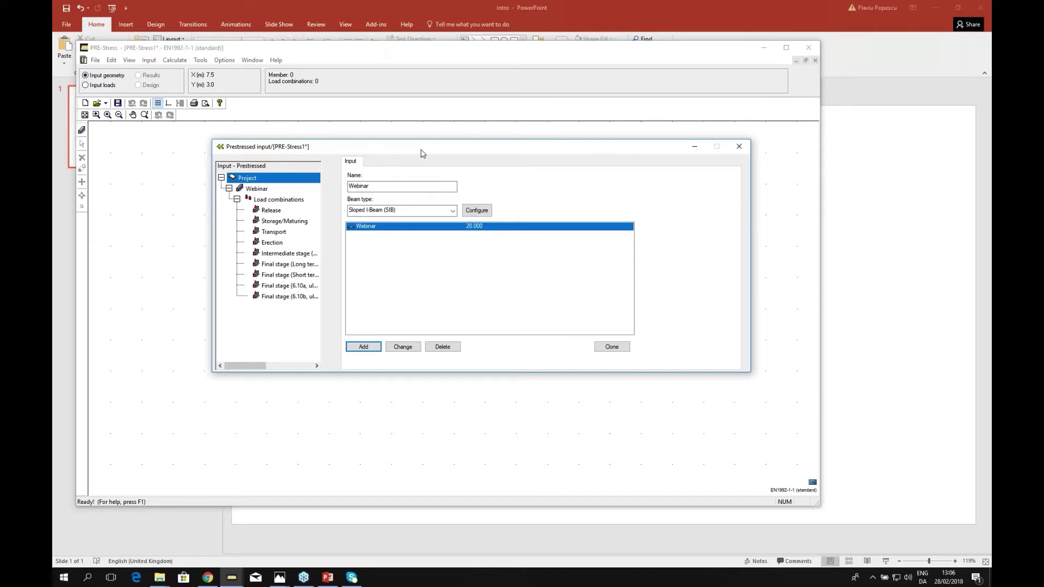
# Step: For the Webinar beam, enter 6 strands in bottom reinforcement layer 1 and 4 strands in bottom layer 2
pyautogui.click(258, 191)
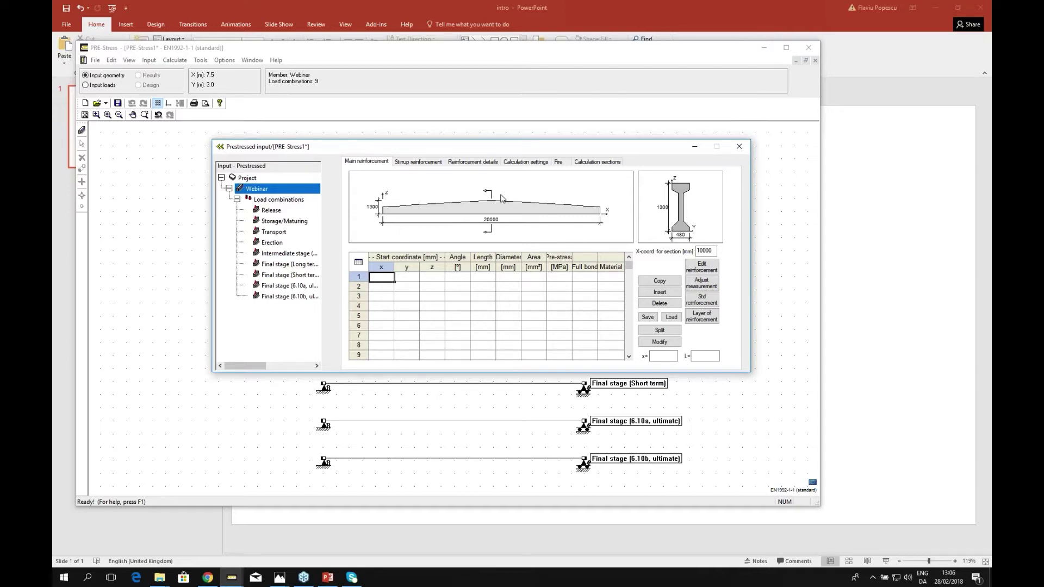
pyautogui.moveTo(491, 196)
pyautogui.mouseDown()
pyautogui.moveTo(400, 197)
pyautogui.moveTo(567, 193)
pyautogui.moveTo(494, 195)
pyautogui.mouseUp()
pyautogui.click(701, 316)
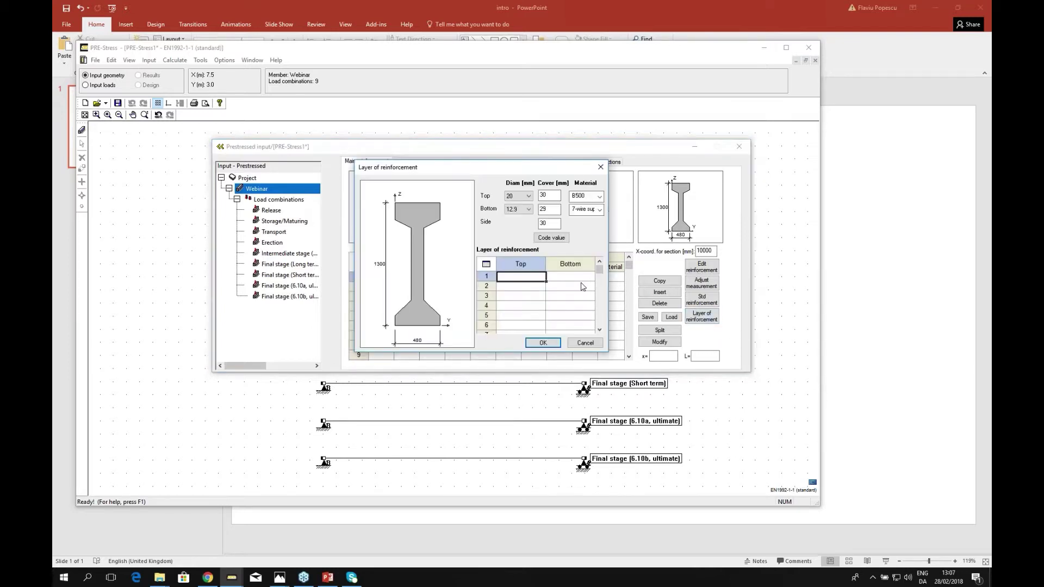
pyautogui.click(576, 278)
pyautogui.click(575, 279)
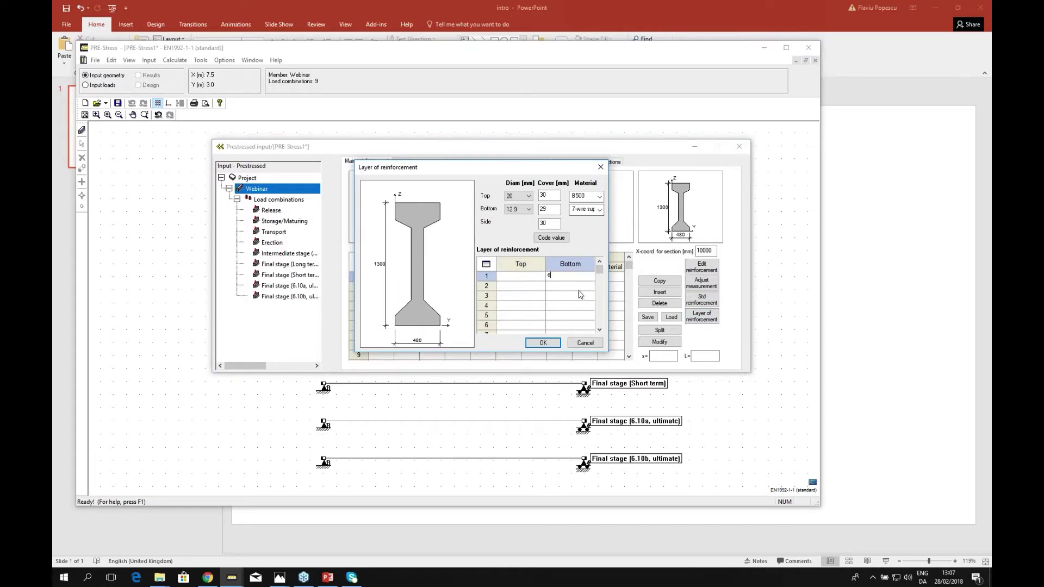
pyautogui.click(579, 288)
pyautogui.write('5')
pyautogui.click(570, 298)
# Step: Enter 4 bars in the first top reinforcement layer and accept the layers of reinforcement
pyautogui.click(522, 277)
pyautogui.write('4')
pyautogui.click(559, 298)
pyautogui.click(550, 344)
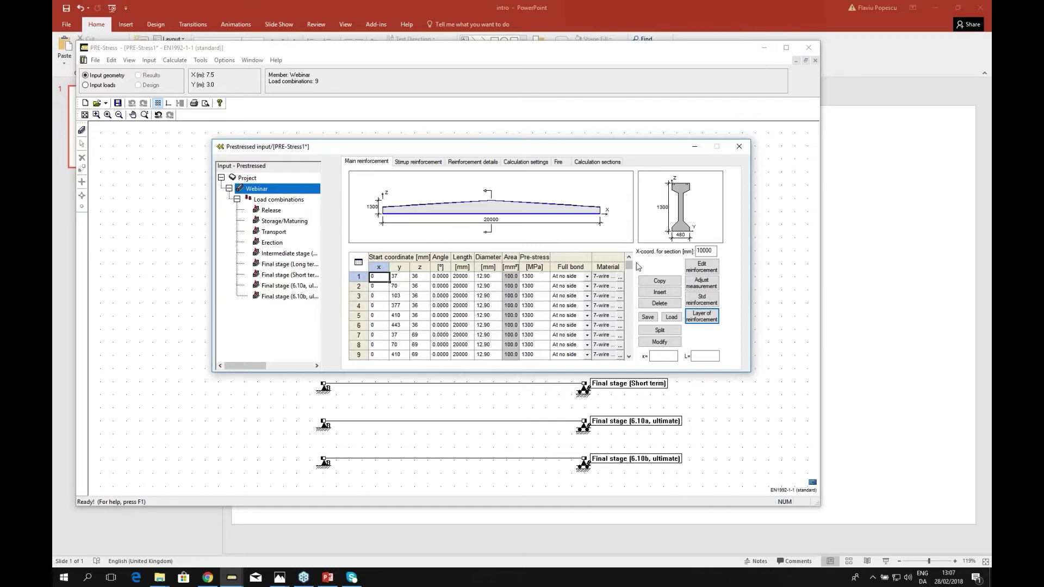
# Step: Check the main reinforcement list and turn on automatic design of stirrups for the beam
pyautogui.moveTo(629, 270); pyautogui.dragTo(630, 264)
pyautogui.scroll(-3, 577, 309)
pyautogui.scroll(2, 576, 308)
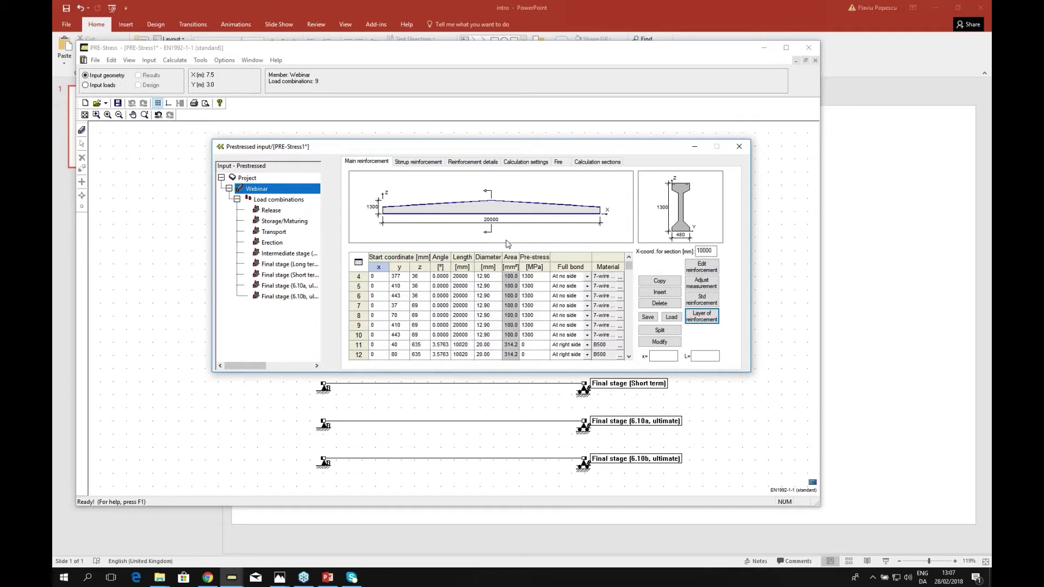
pyautogui.click(413, 165)
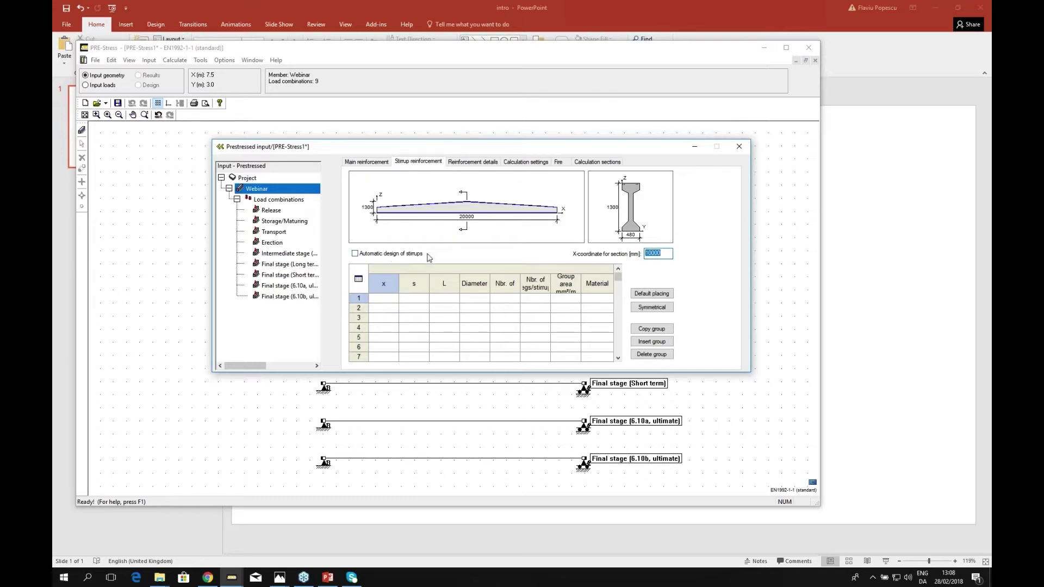
pyautogui.click(355, 254)
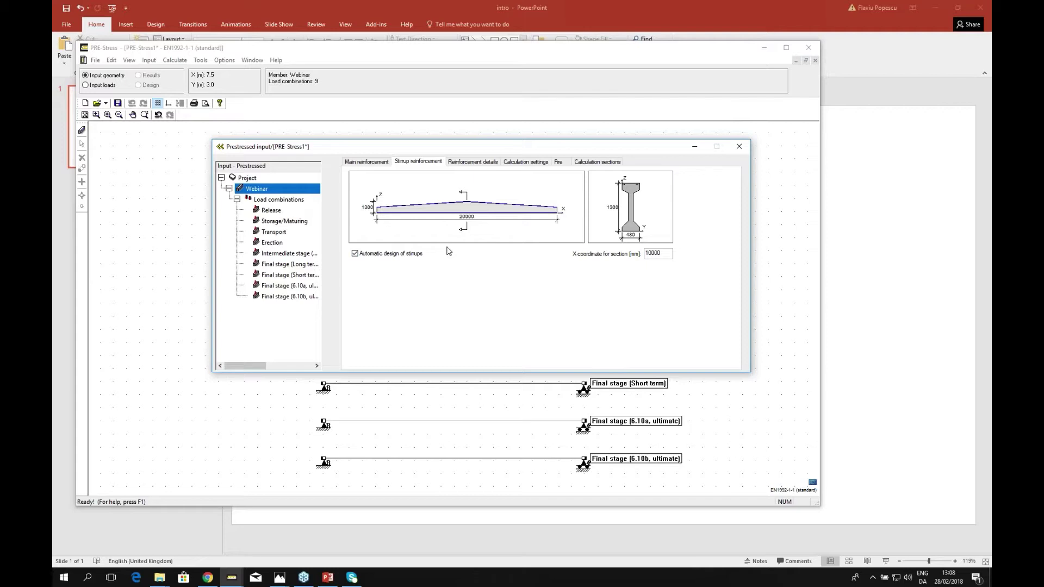
# Step: Review the beam's reinforcement details, calculation settings, fire settings, calculation sections, stirrups and main reinforcement
pyautogui.click(479, 163)
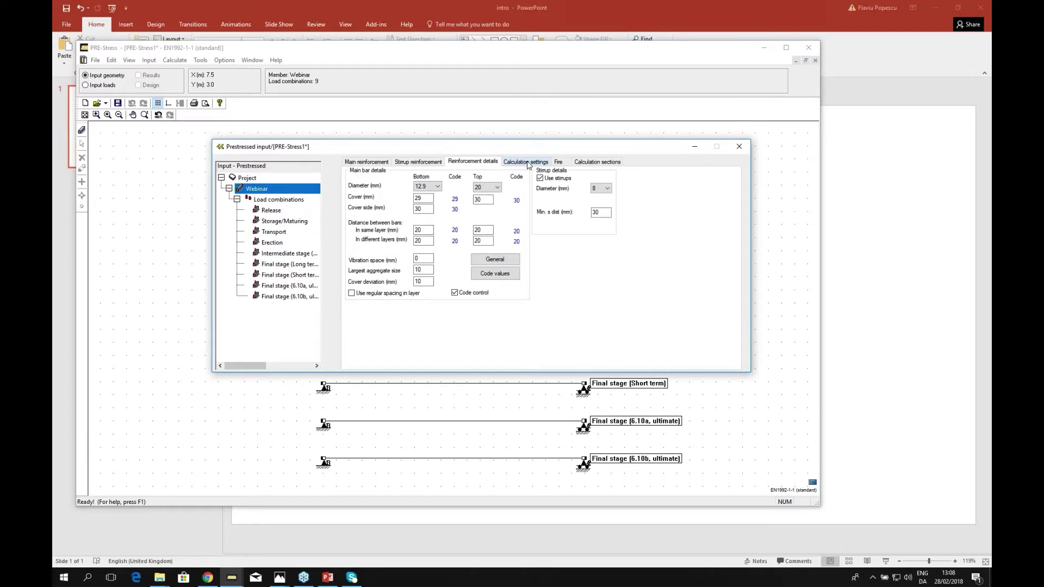
pyautogui.click(526, 162)
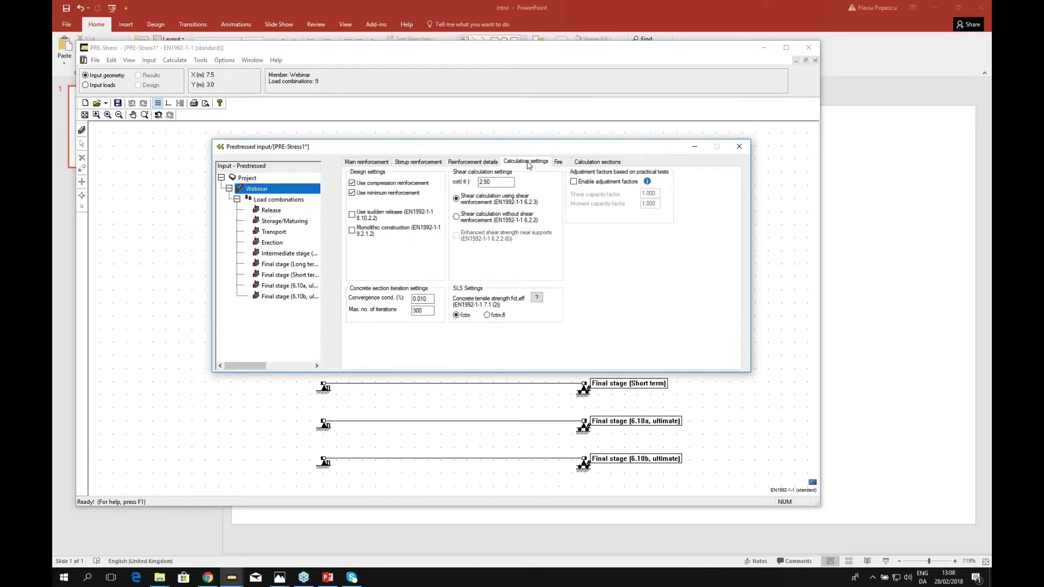
pyautogui.click(569, 164)
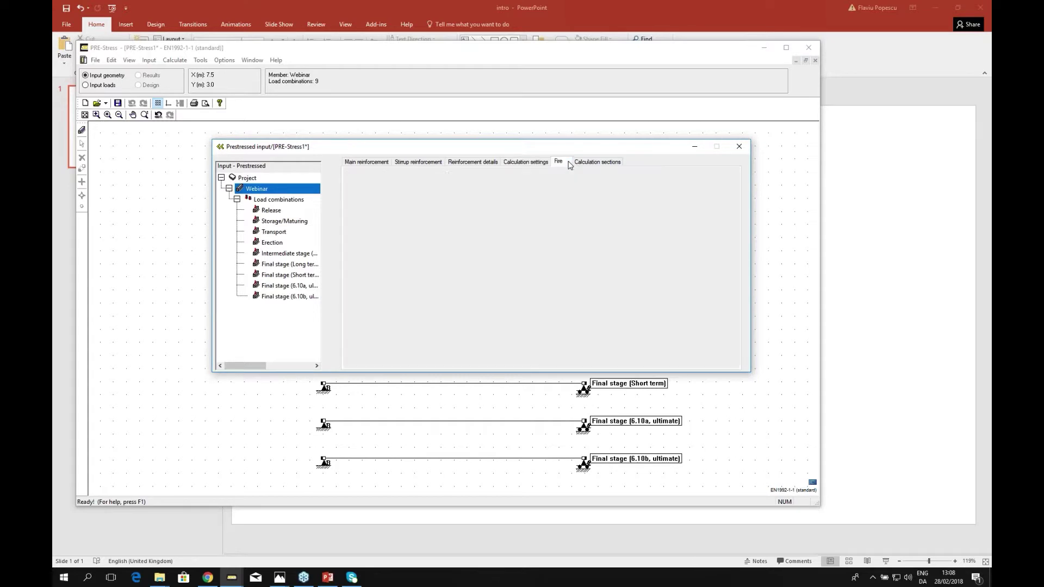
pyautogui.click(602, 164)
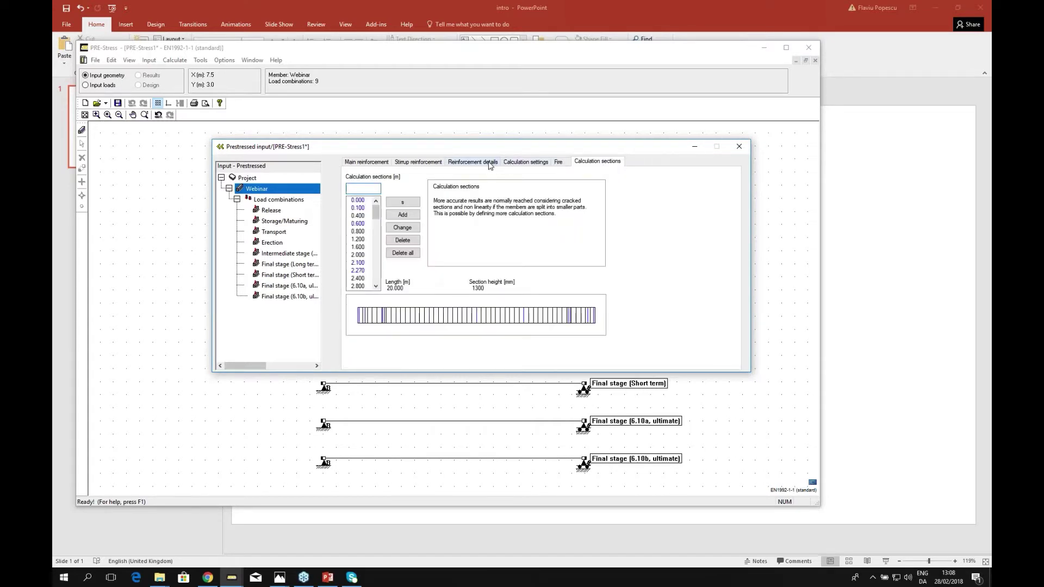
pyautogui.click(490, 164)
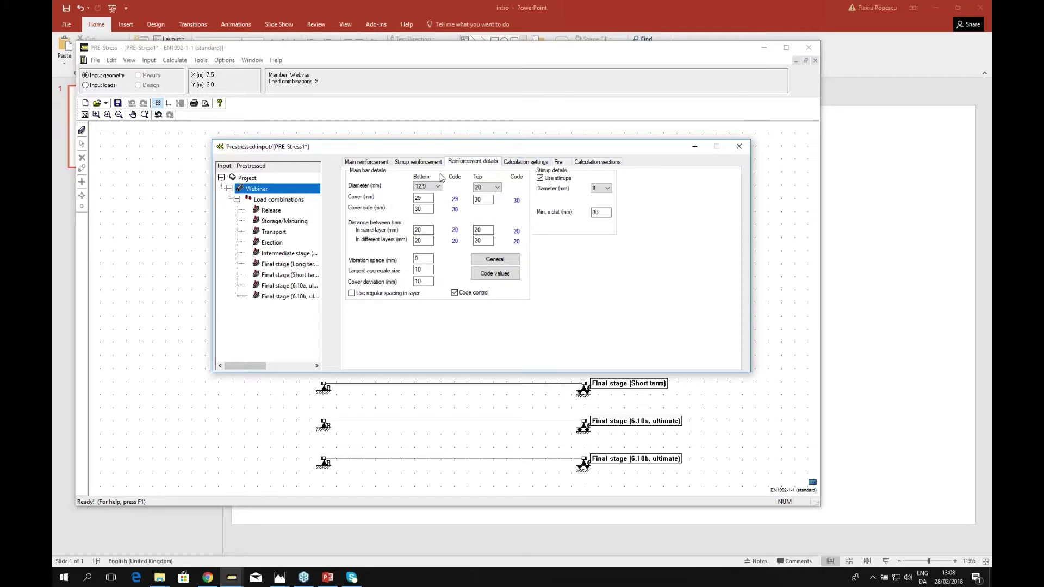
pyautogui.click(424, 163)
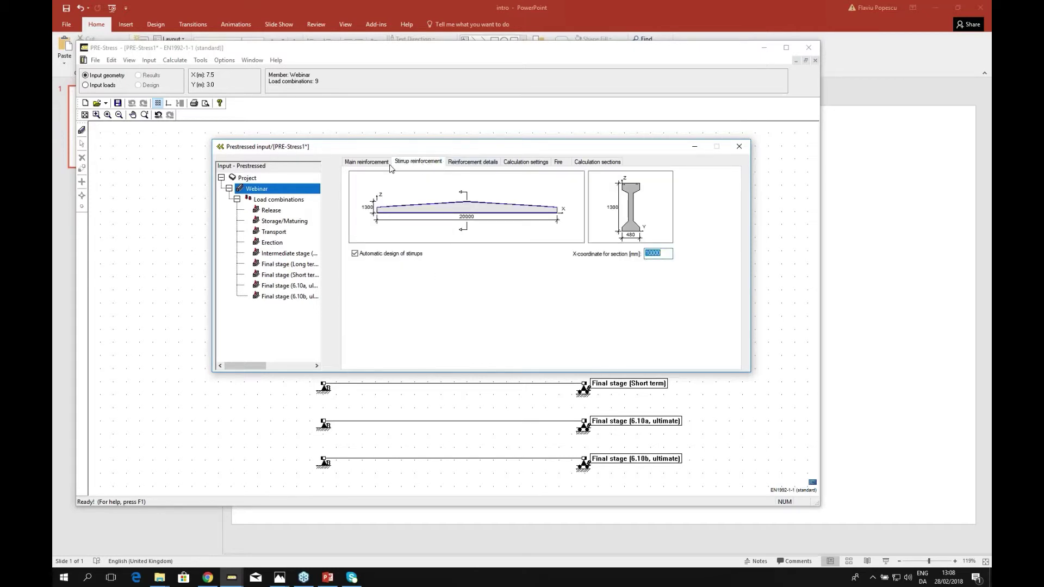
pyautogui.click(378, 165)
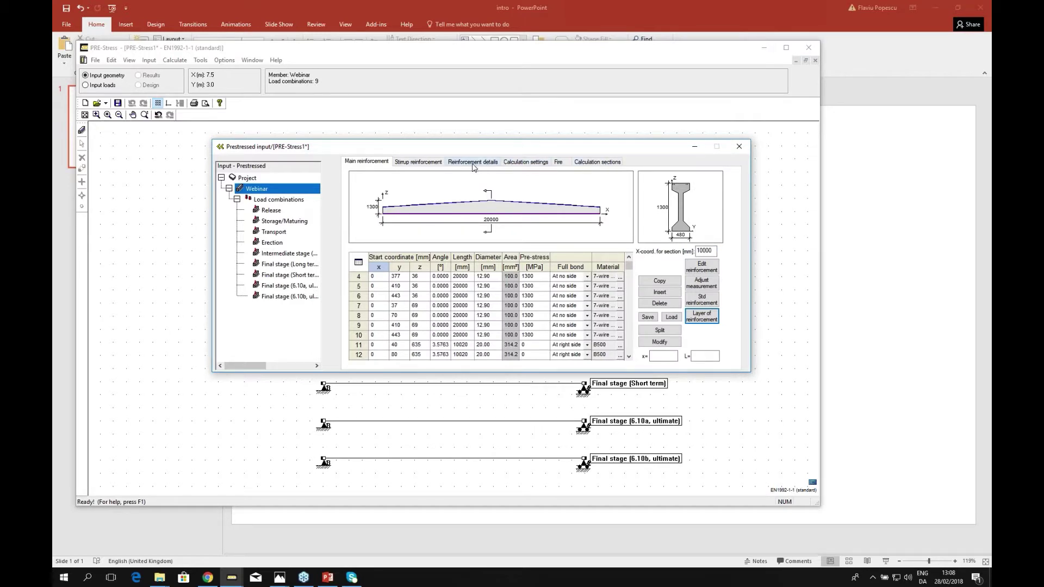
pyautogui.click(417, 164)
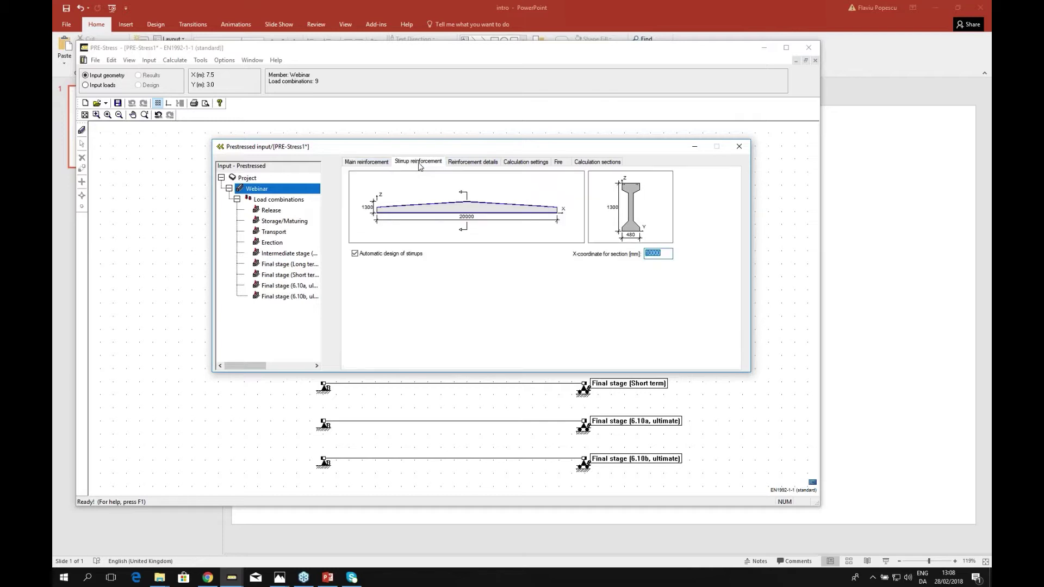
pyautogui.click(478, 164)
pyautogui.click(531, 164)
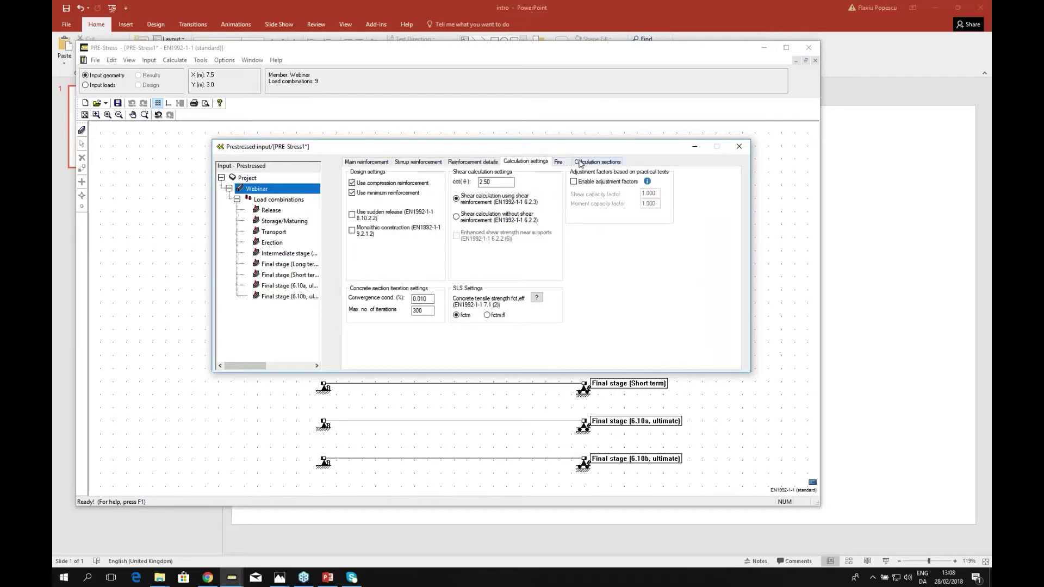
pyautogui.click(374, 163)
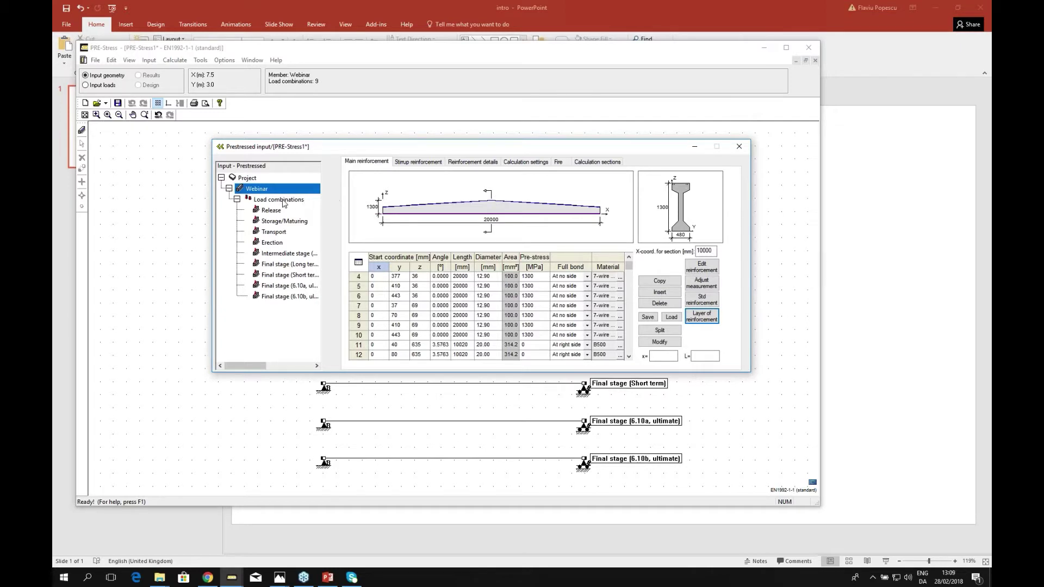
# Step: Change the Transport load combination to 1.2*B1
pyautogui.click(280, 202)
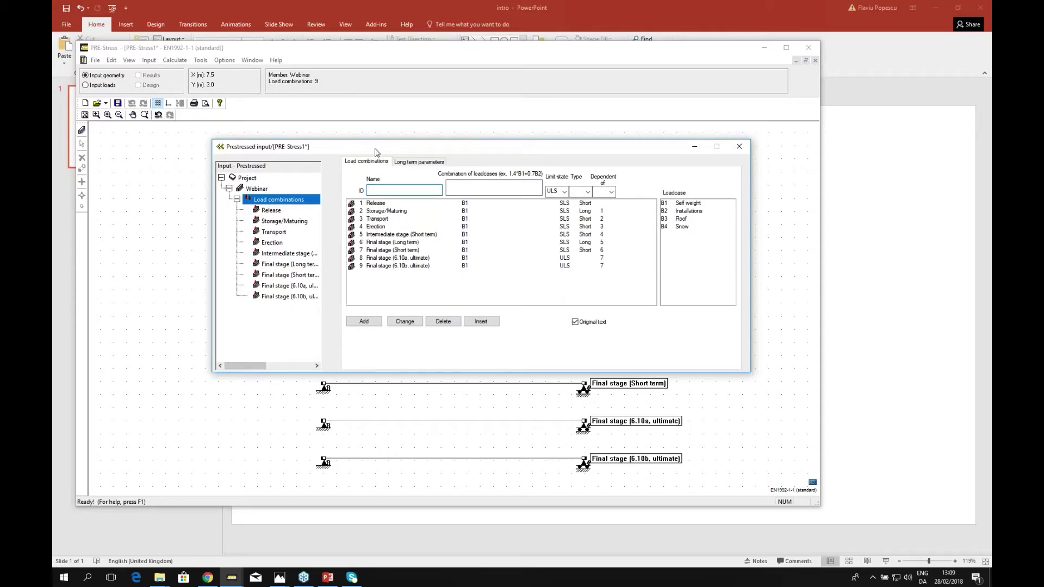
pyautogui.click(382, 204)
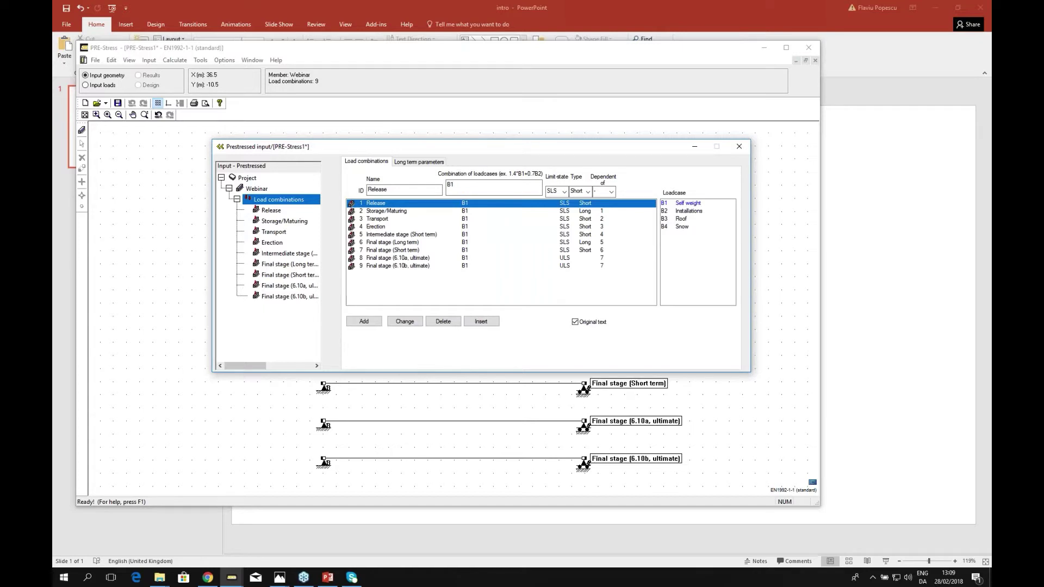
pyautogui.moveTo(990, 578)
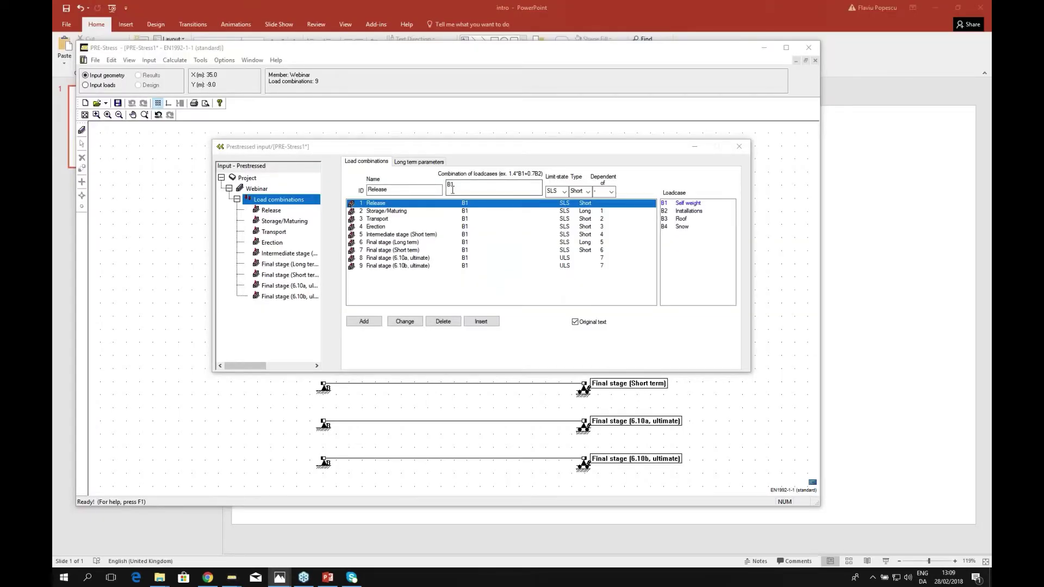
pyautogui.click(391, 212)
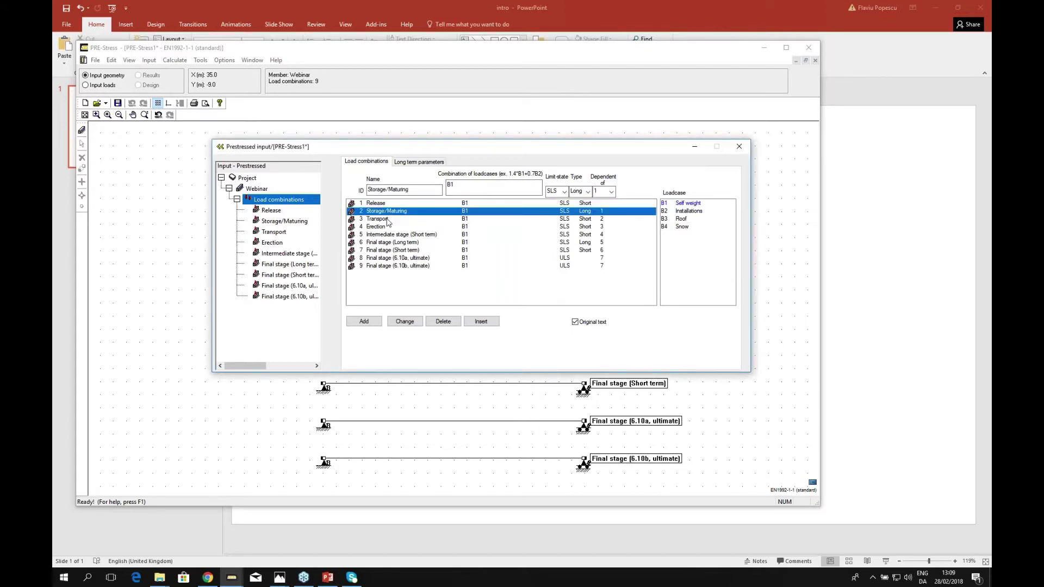
pyautogui.click(380, 219)
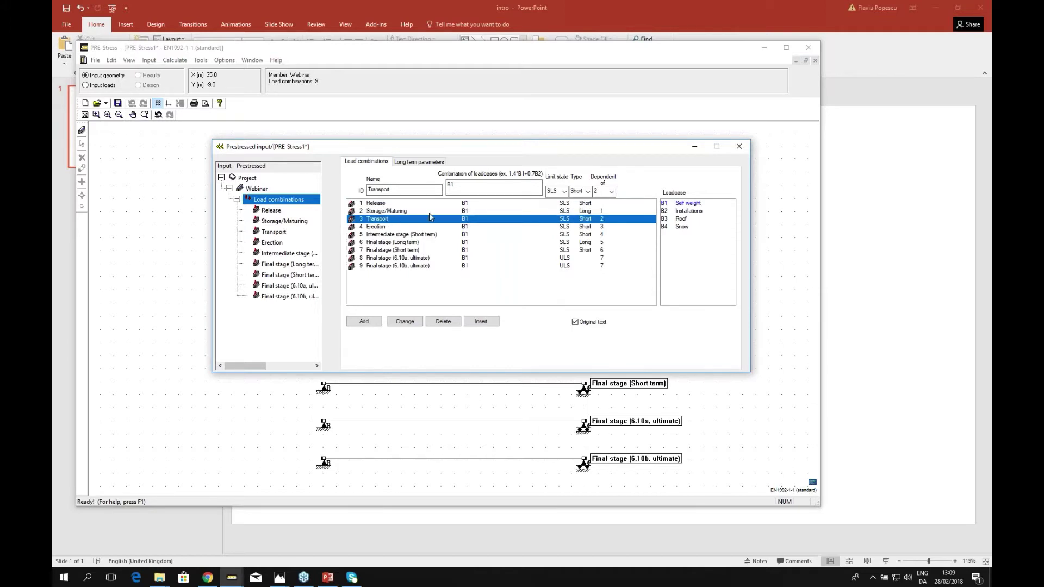
pyautogui.click(449, 185)
pyautogui.write('1.2*')
pyautogui.click(407, 321)
# Step: Add the Installations load case to the Erection load combination so that it reads B1+B2
pyautogui.click(381, 230)
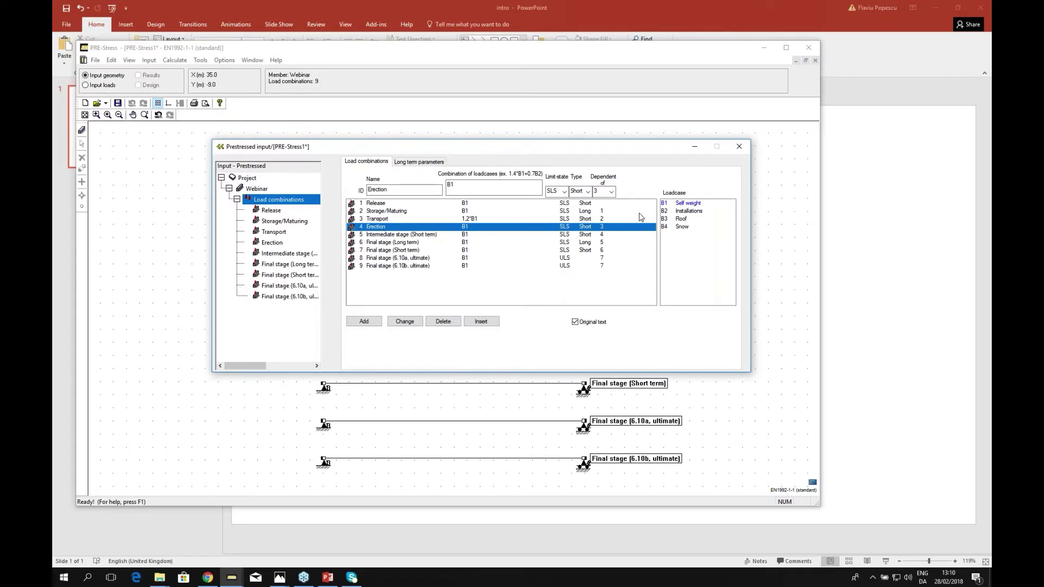
pyautogui.doubleClick(680, 212)
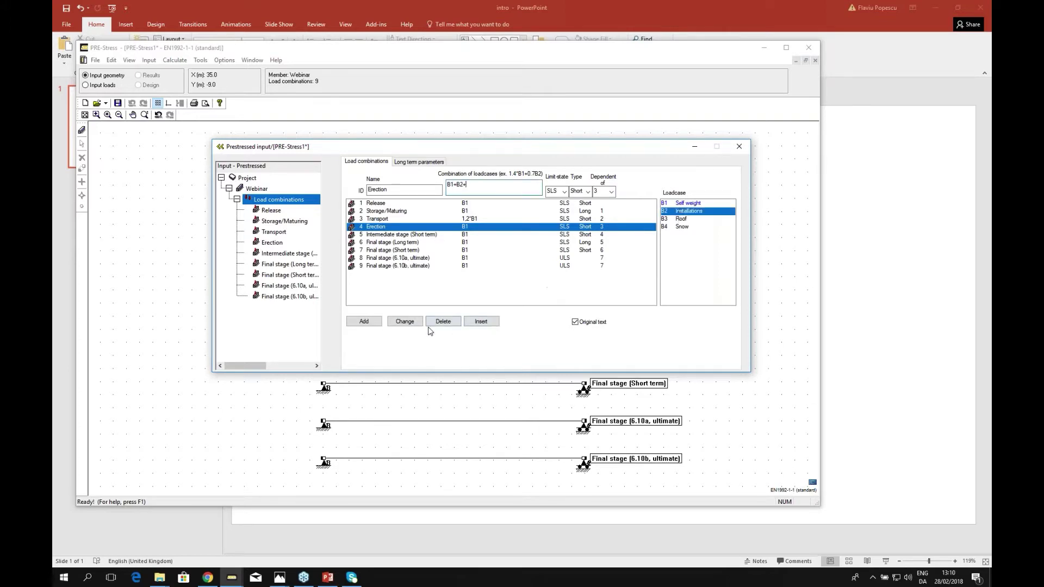
pyautogui.click(406, 322)
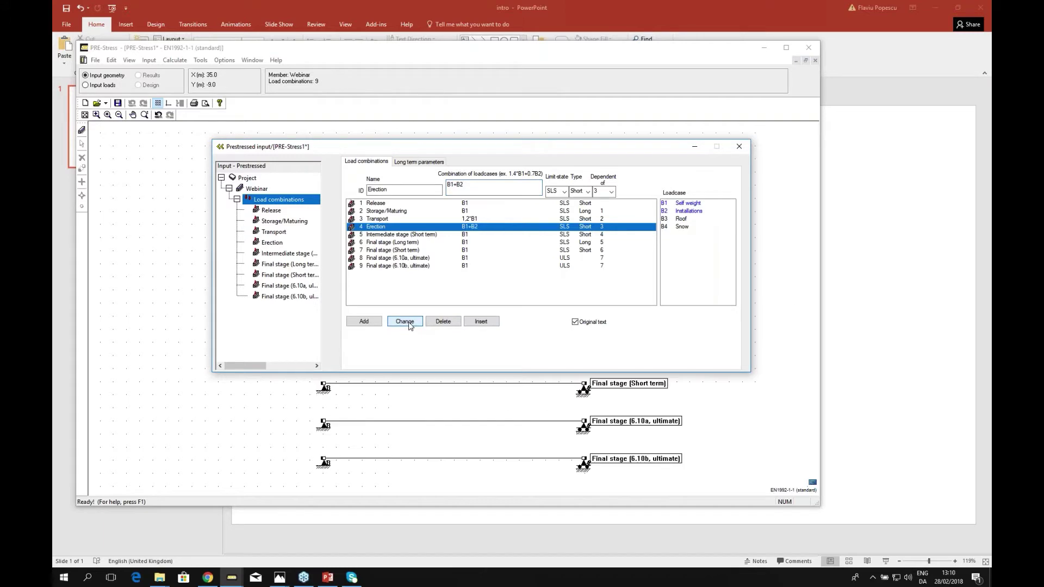
# Step: Add the Installations, Roof and Snow load cases to the Intermediate stage (Short term) combination so that it reads B1+B2+B3+B4
pyautogui.click(403, 236)
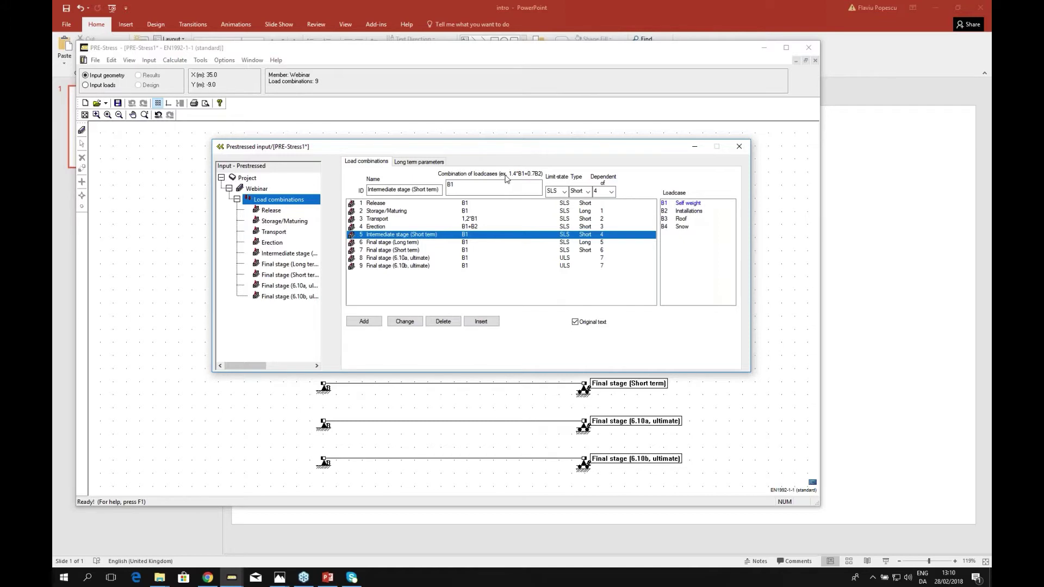
pyautogui.click(686, 213)
pyautogui.doubleClick(685, 212)
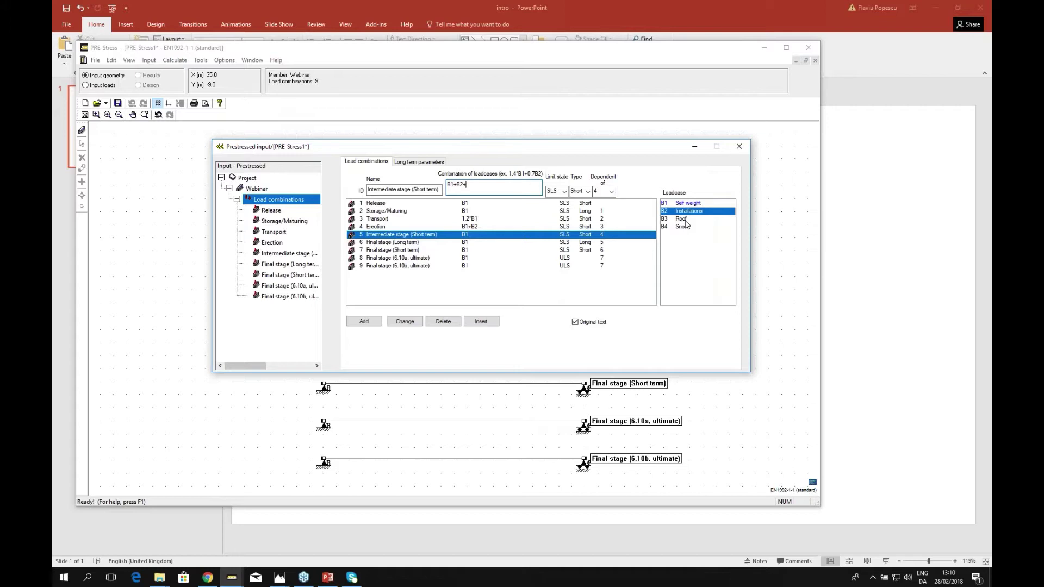
pyautogui.click(686, 219)
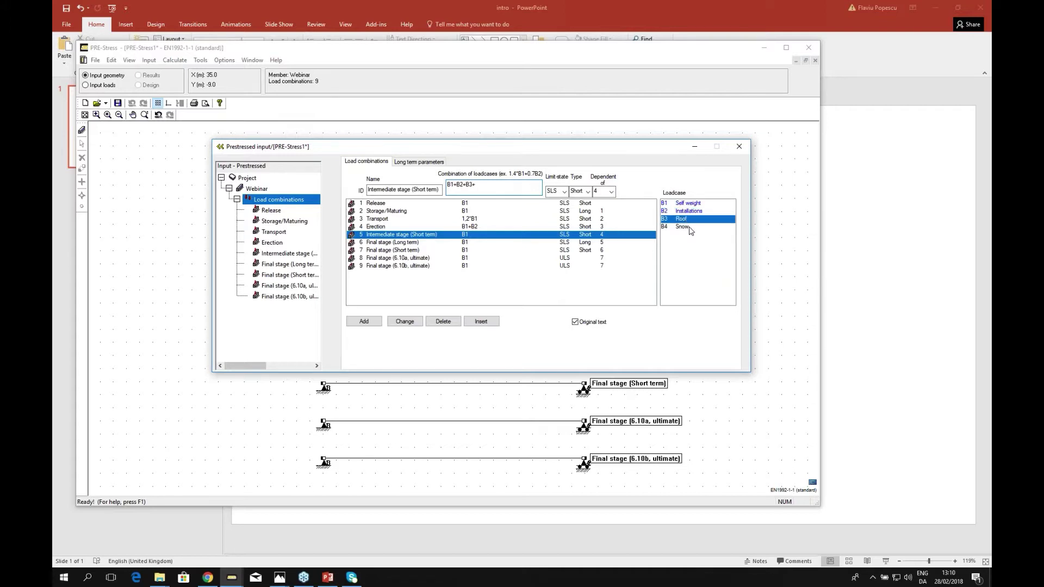
pyautogui.click(685, 228)
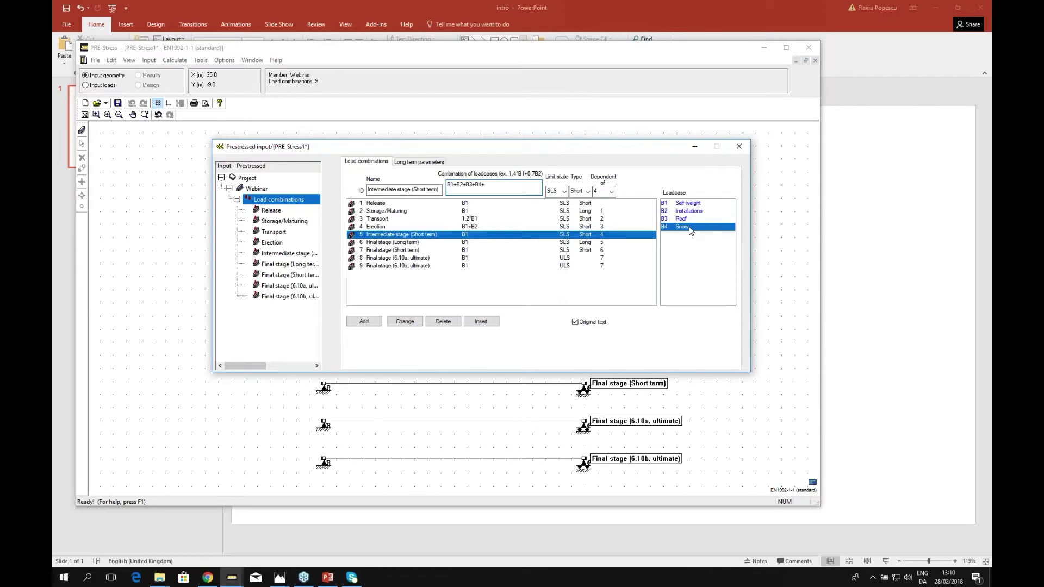
pyautogui.click(404, 322)
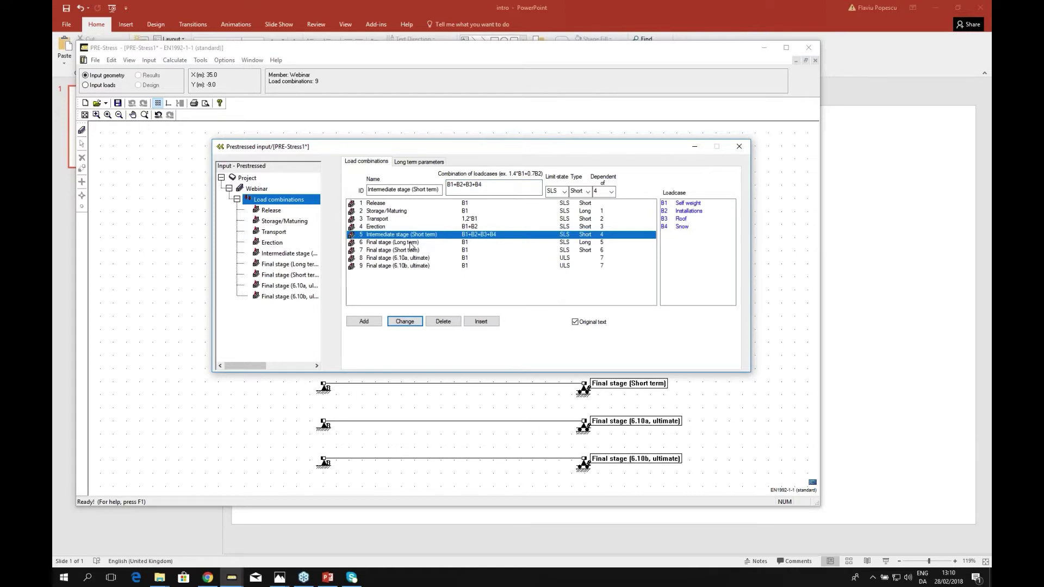
# Step: Change the Final stage (Long term) load combination to B1+B2+B3+B4
pyautogui.click(411, 243)
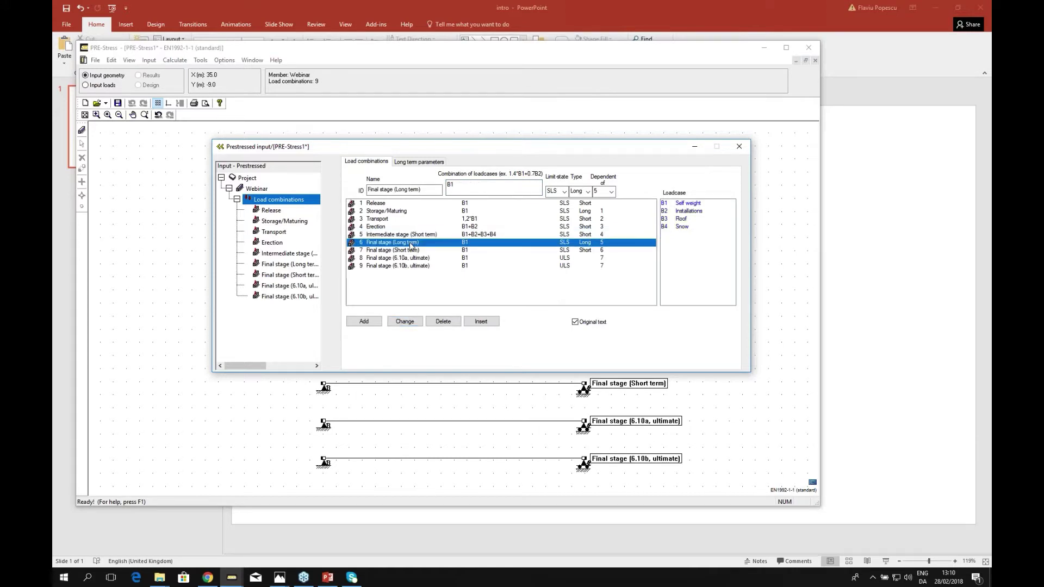
pyautogui.click(699, 211)
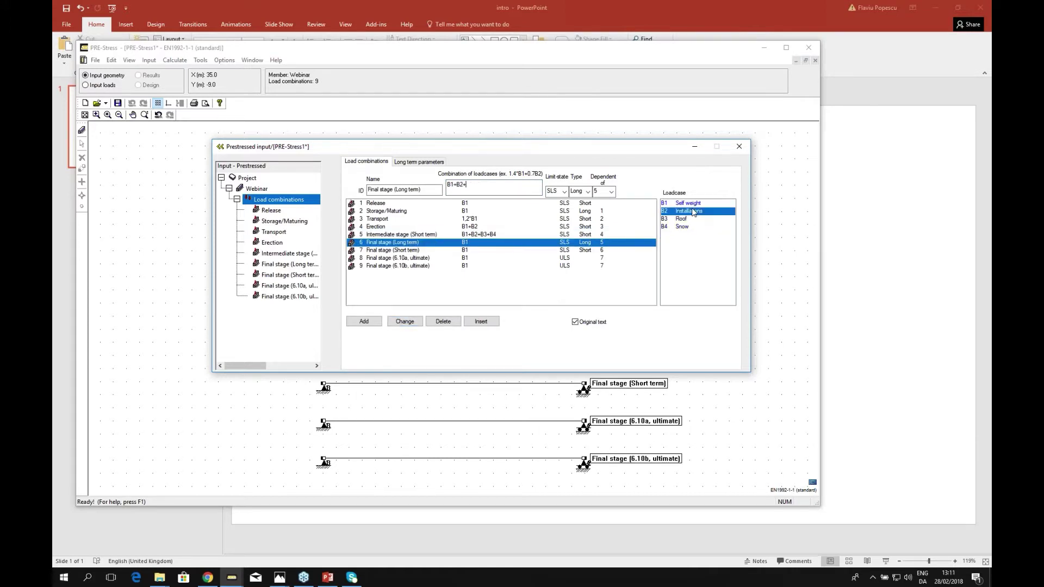
pyautogui.click(689, 218)
pyautogui.click(690, 227)
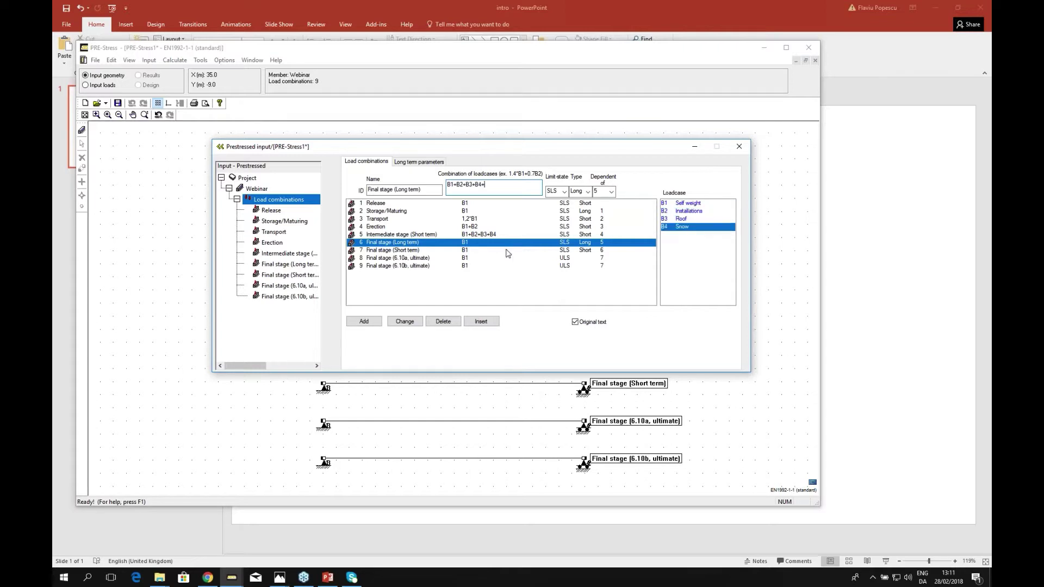
pyautogui.click(411, 322)
# Step: Change the Final stage (Short term) load combination to B1+B2+B3+B4
pyautogui.click(397, 251)
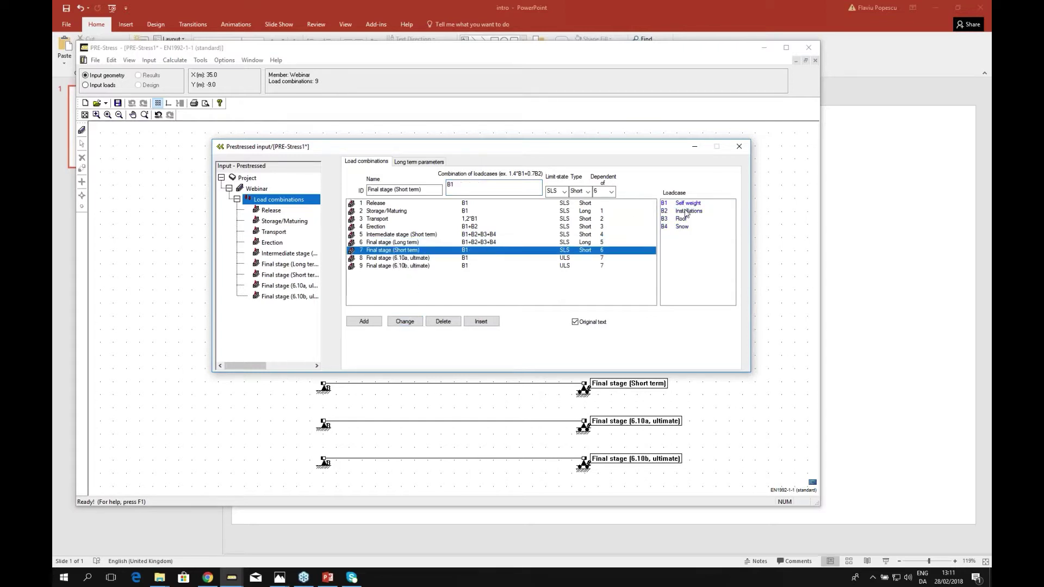
pyautogui.click(686, 212)
pyautogui.click(684, 219)
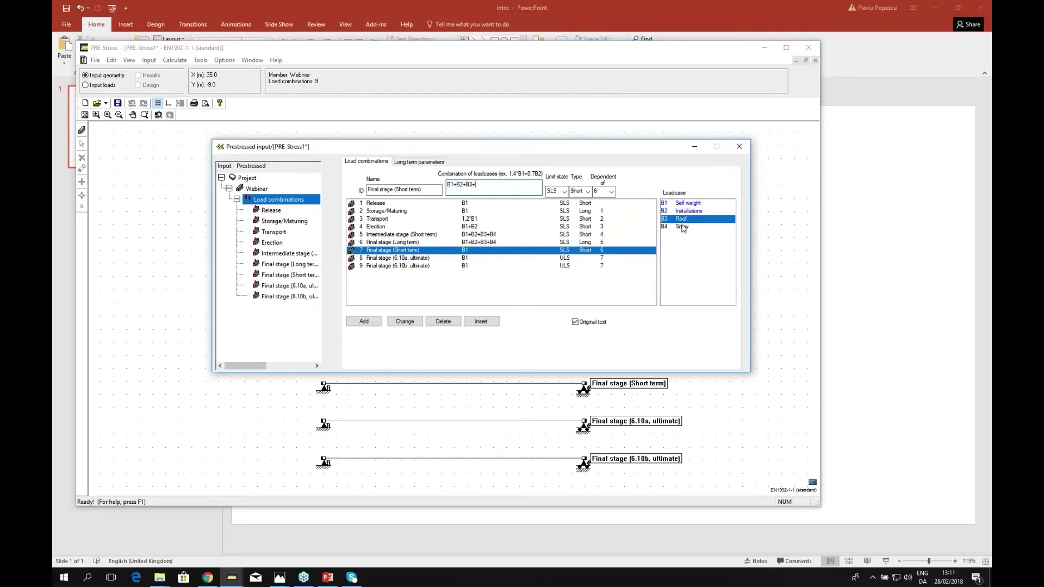
pyautogui.click(682, 227)
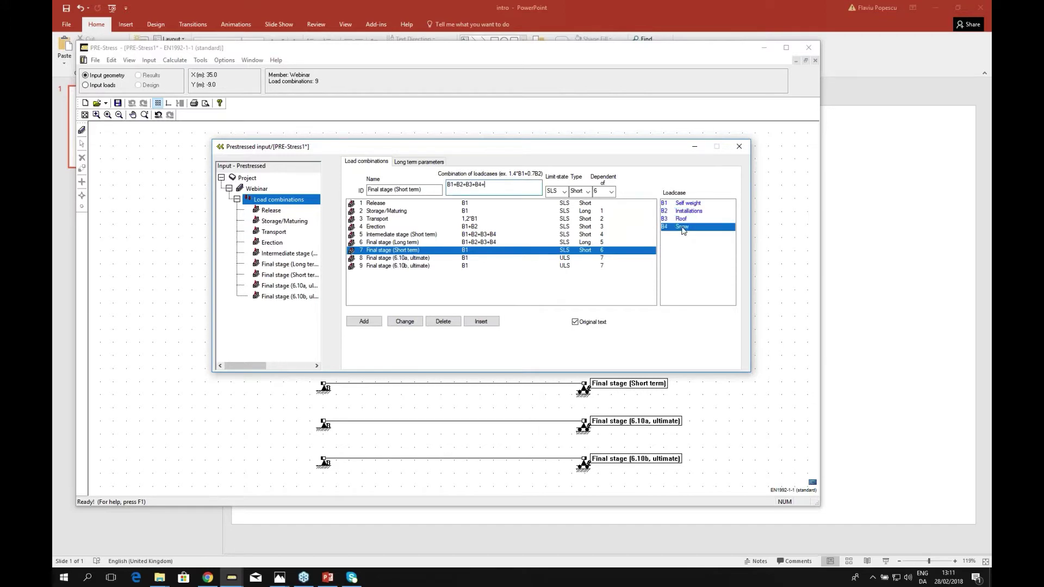
pyautogui.click(403, 321)
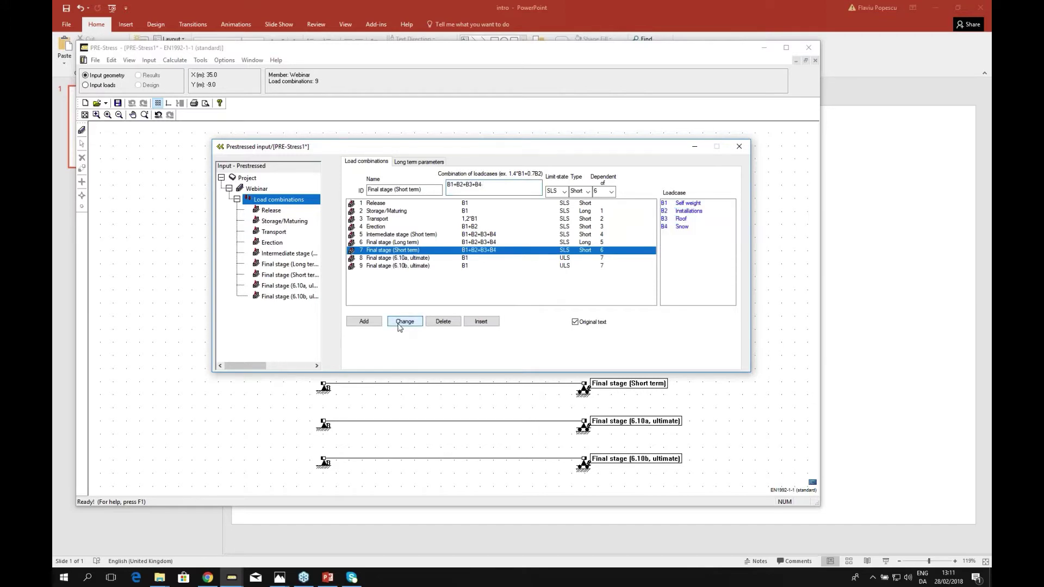
# Step: Change the Final stage (6.10a, ultimate) load combination to 1,35*(B1+B2+B3)+1,5*B4
pyautogui.click(413, 259)
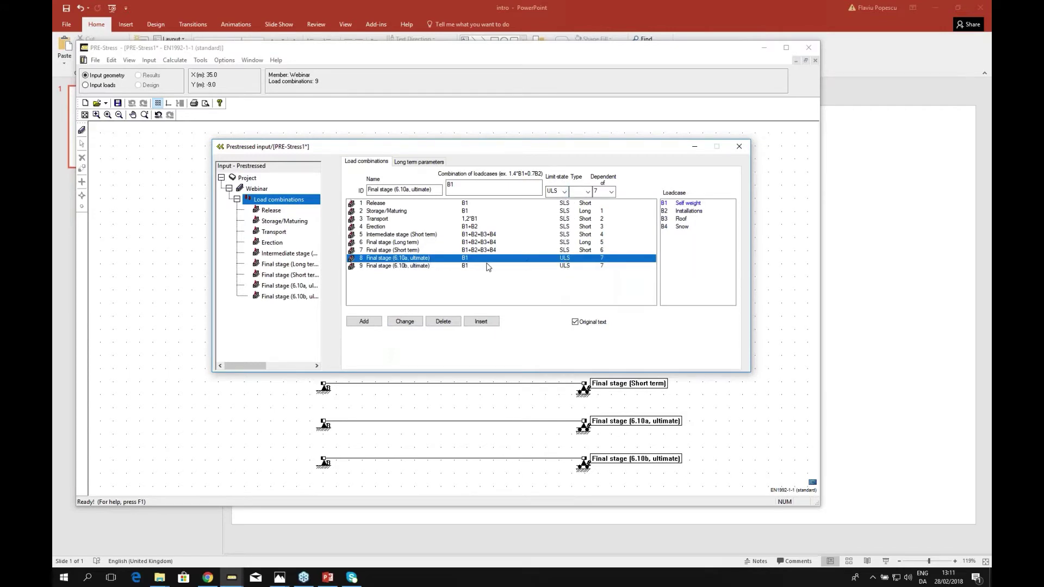
pyautogui.click(450, 185)
pyautogui.write('1,35*')
pyautogui.doubleClick(689, 211)
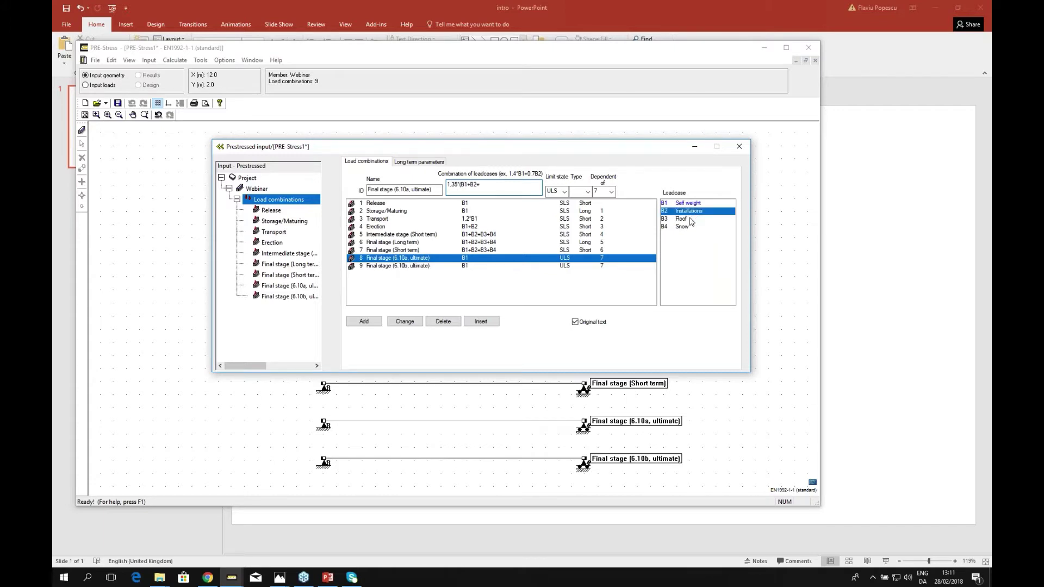
pyautogui.doubleClick(689, 218)
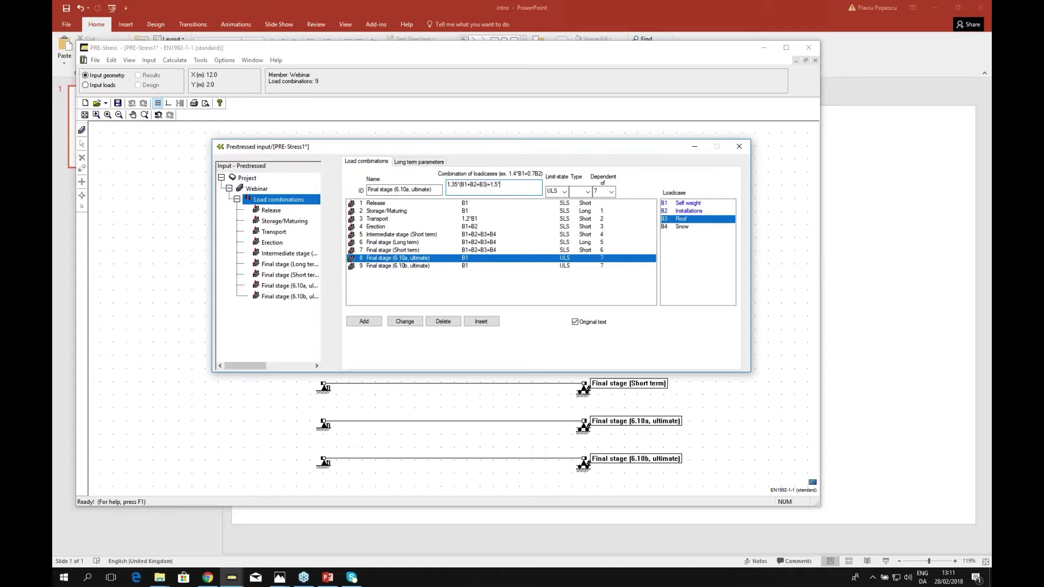
pyautogui.click(689, 228)
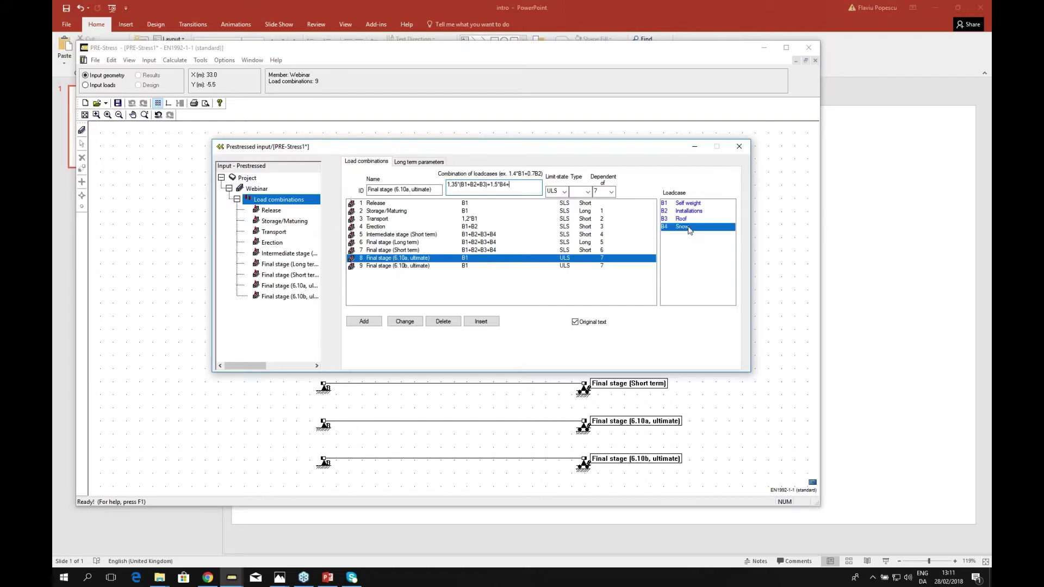
pyautogui.click(405, 322)
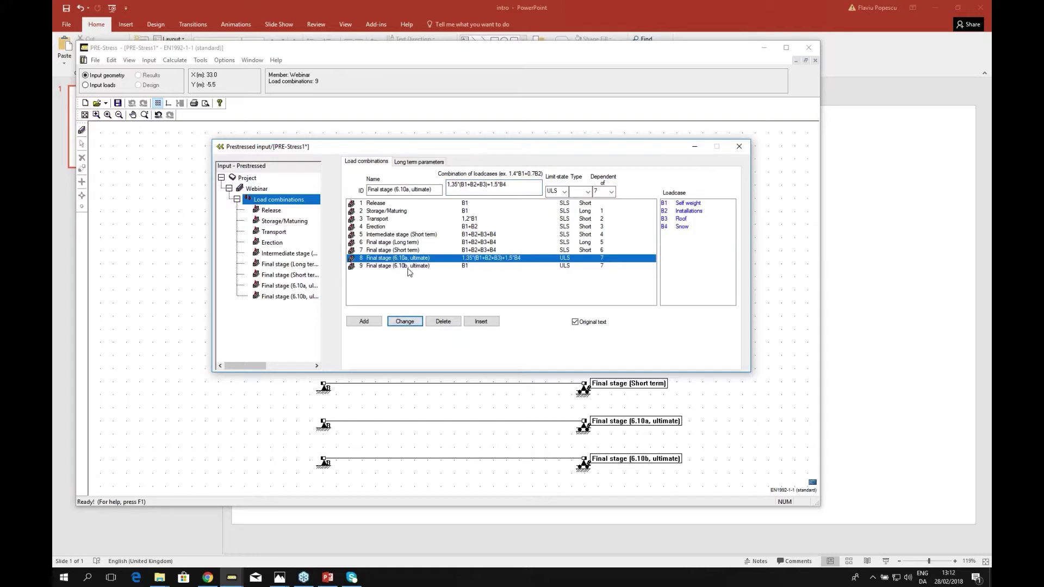
# Step: Copy the 6.10a combination formula 1,35*(B1+B2+B3)+1,5*B4 into the Final stage (6.10b, ultimate) load combination
pyautogui.doubleClick(455, 185)
pyautogui.hotkey('ctrl', 'c')
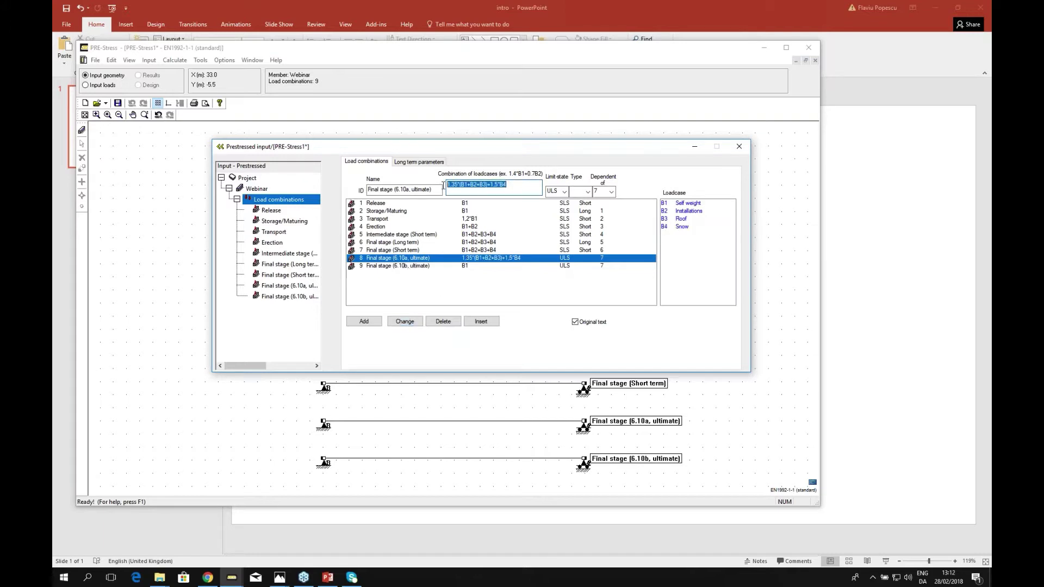
pyautogui.click(421, 266)
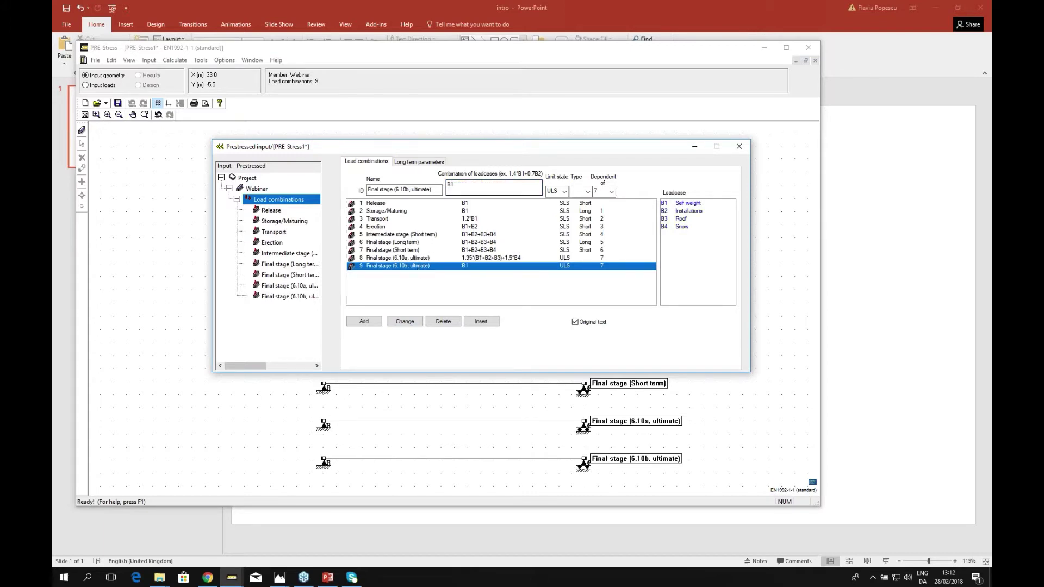
pyautogui.doubleClick(461, 187)
pyautogui.hotkey('ctrl', 'v')
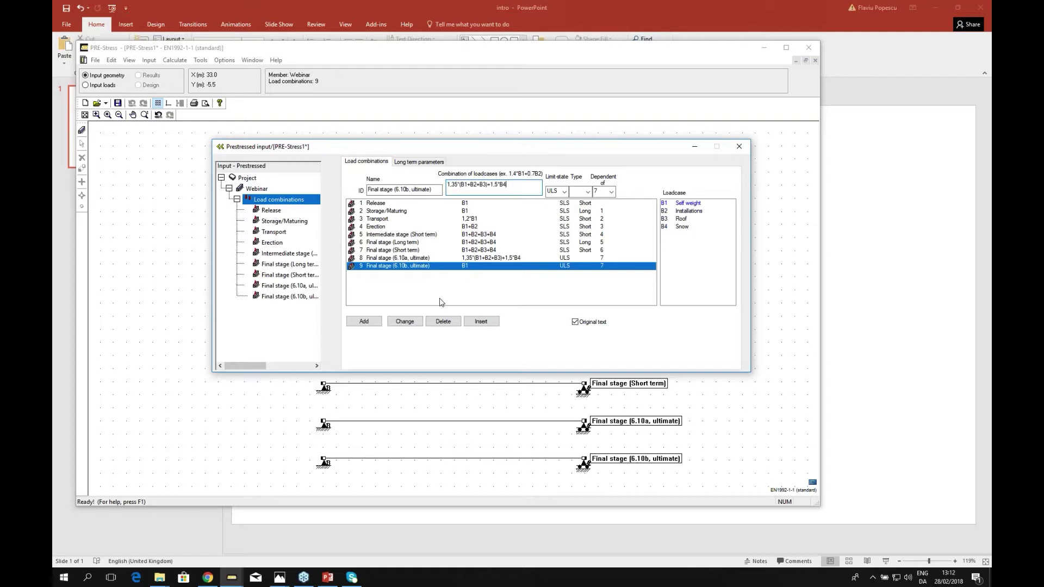
pyautogui.click(414, 322)
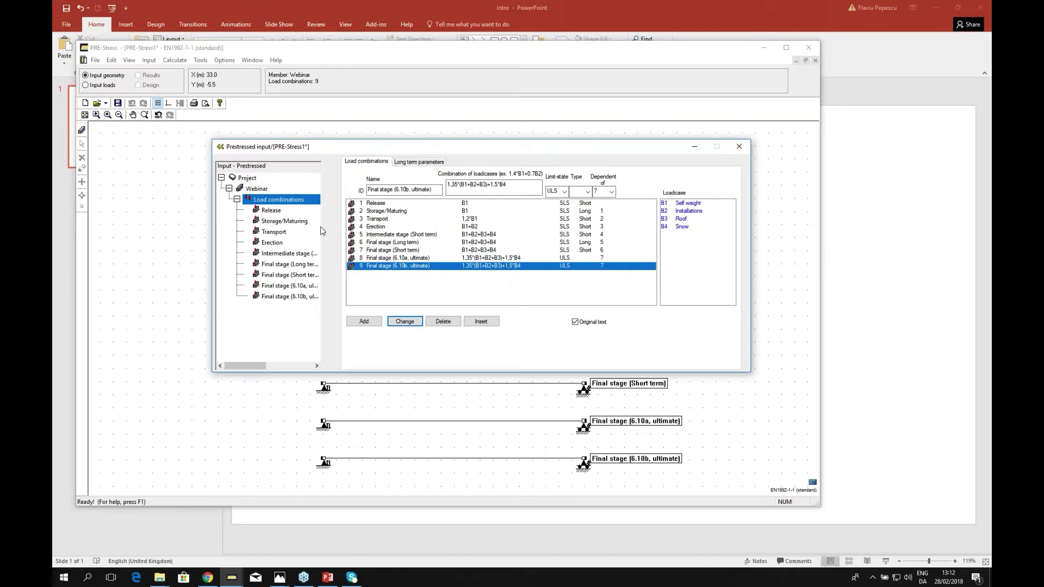
# Step: Review the material settings of each load combination and the creep and shrinkage parameters for the long-term combinations
pyautogui.click(263, 214)
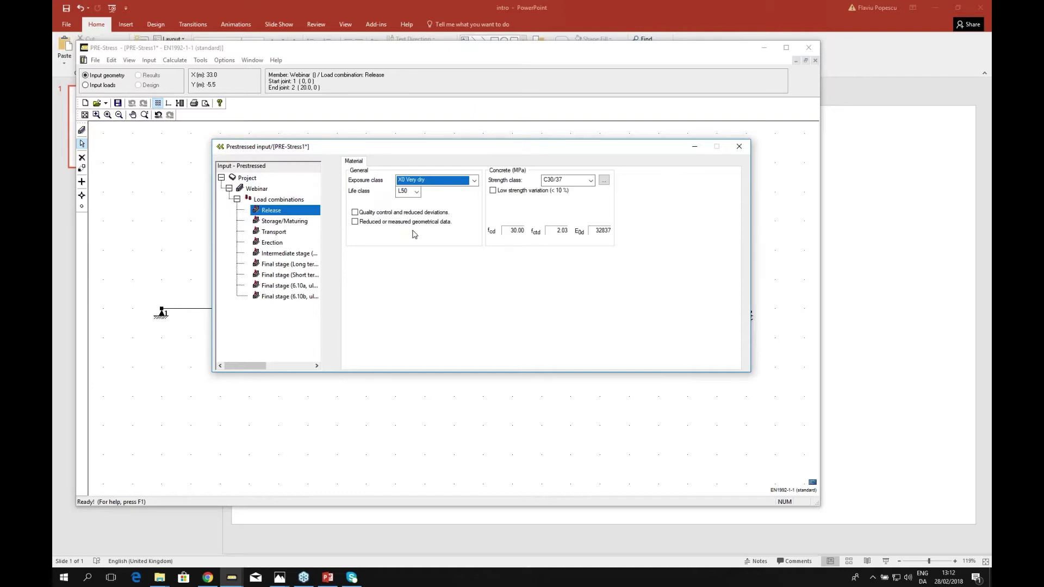
pyautogui.click(287, 223)
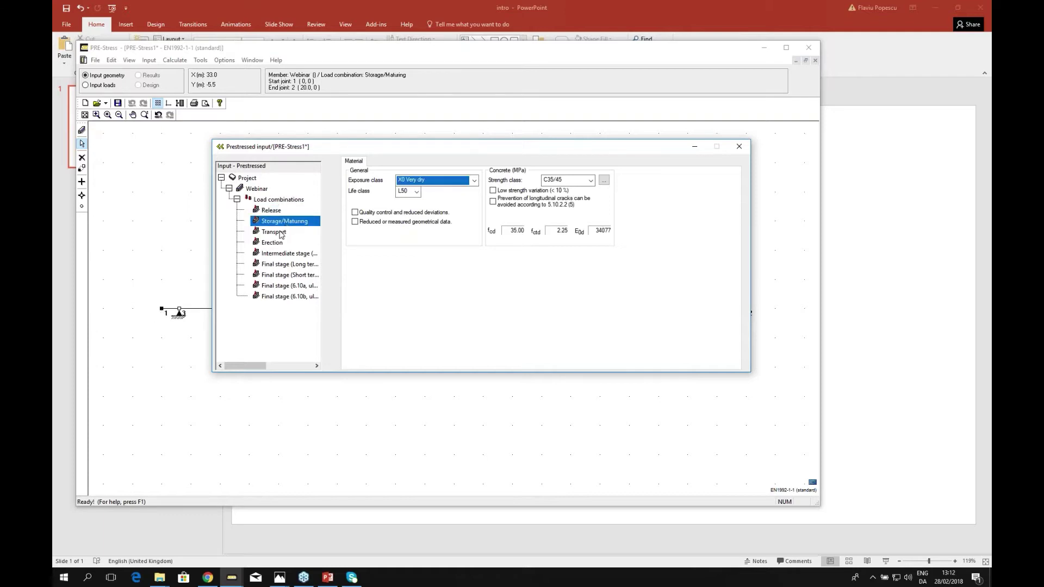
pyautogui.click(283, 233)
pyautogui.click(273, 246)
pyautogui.click(273, 253)
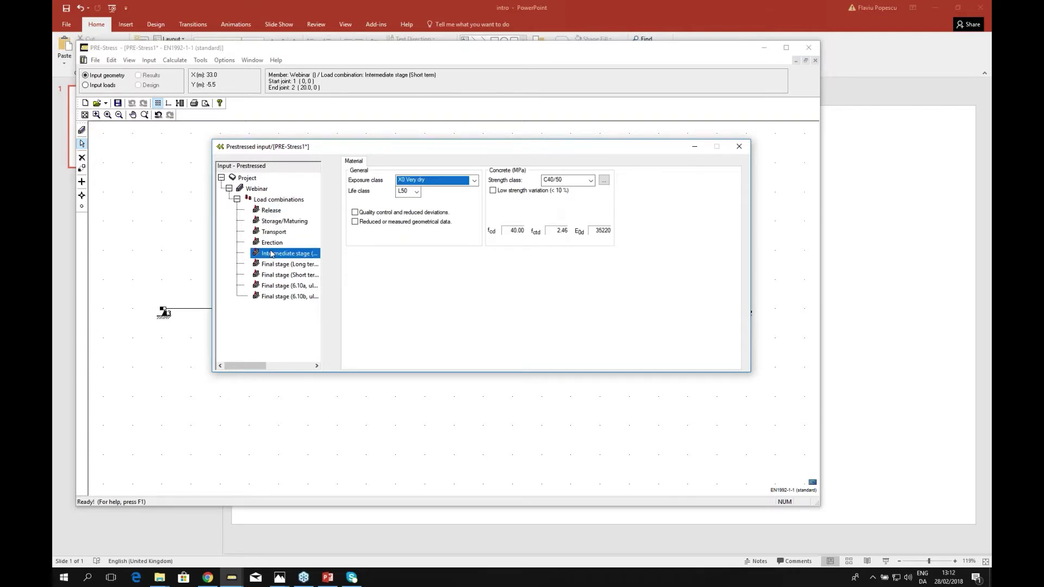
pyautogui.click(273, 264)
pyautogui.click(274, 276)
pyautogui.click(274, 284)
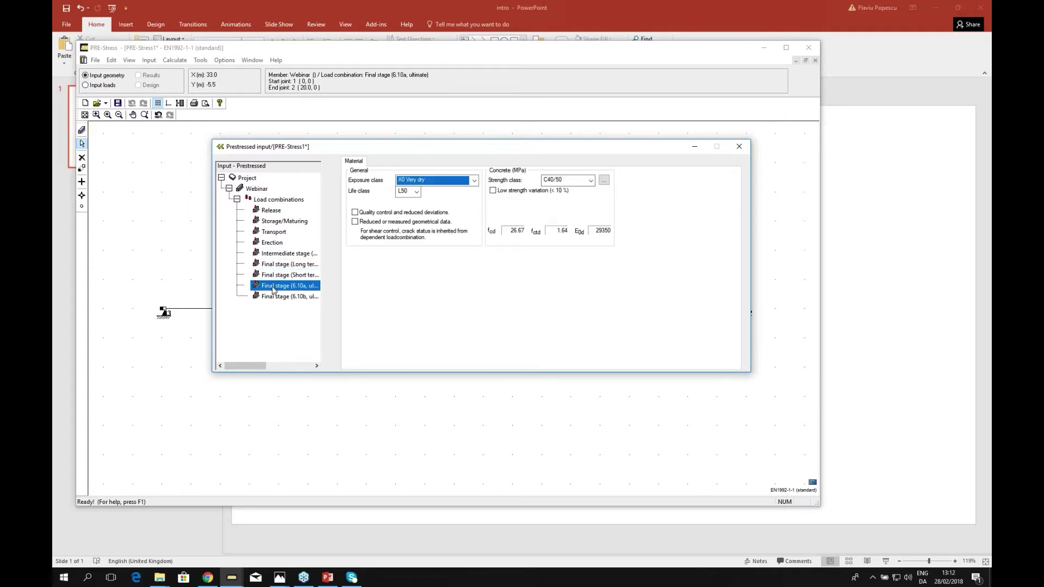
pyautogui.click(274, 297)
pyautogui.click(273, 211)
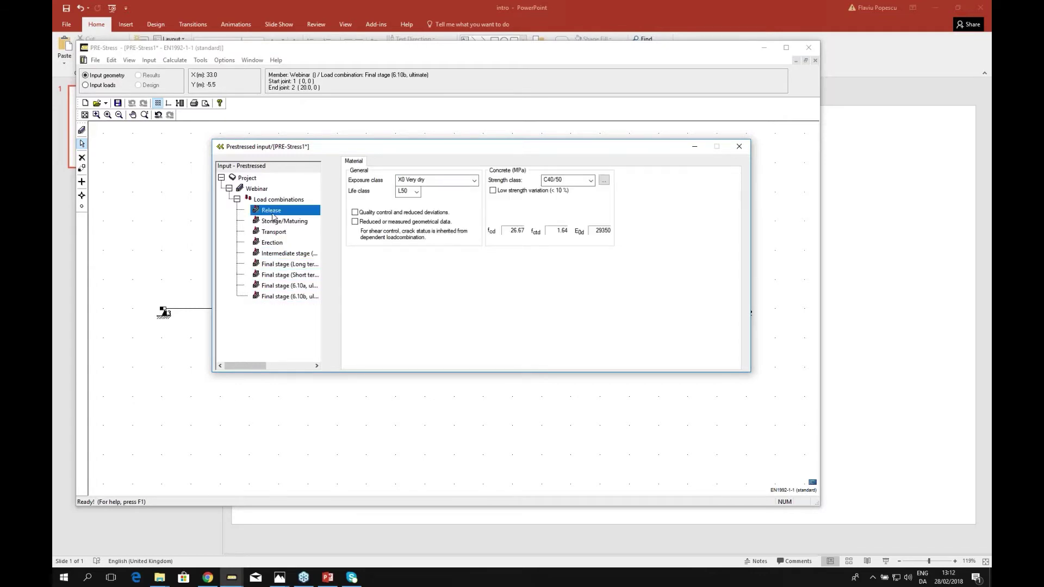
pyautogui.click(272, 201)
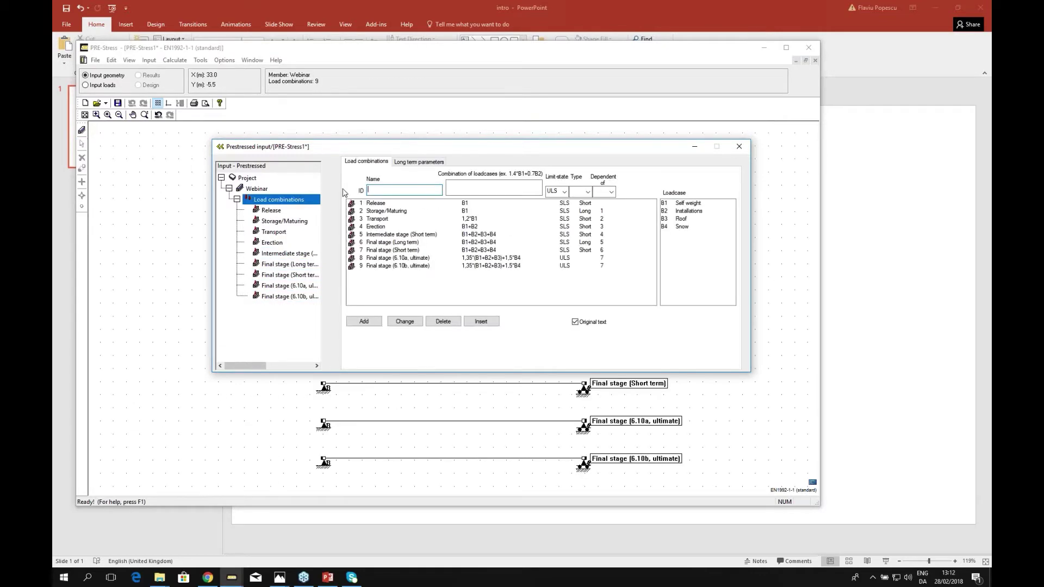
pyautogui.click(423, 162)
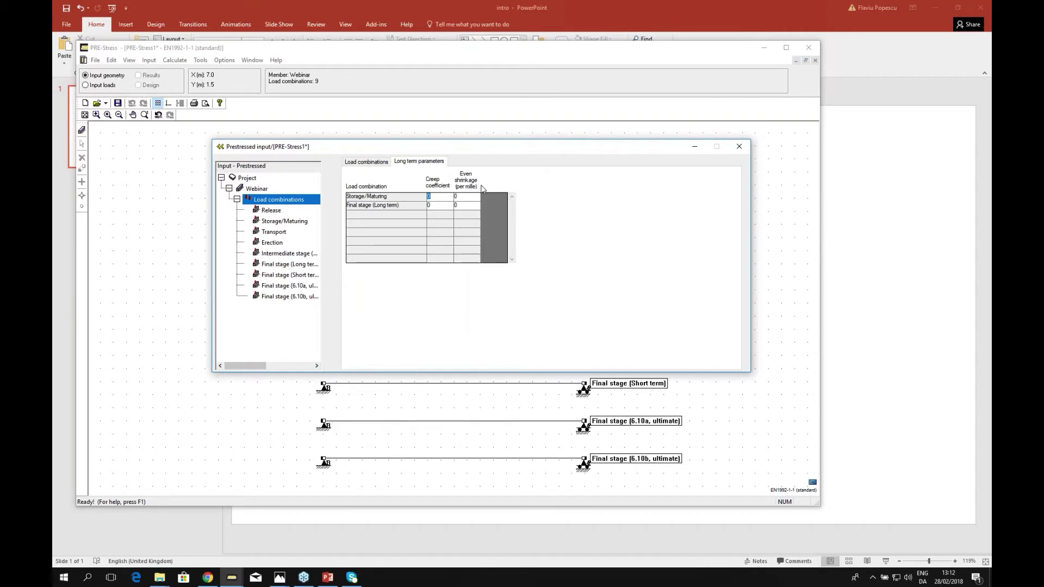
pyautogui.click(360, 162)
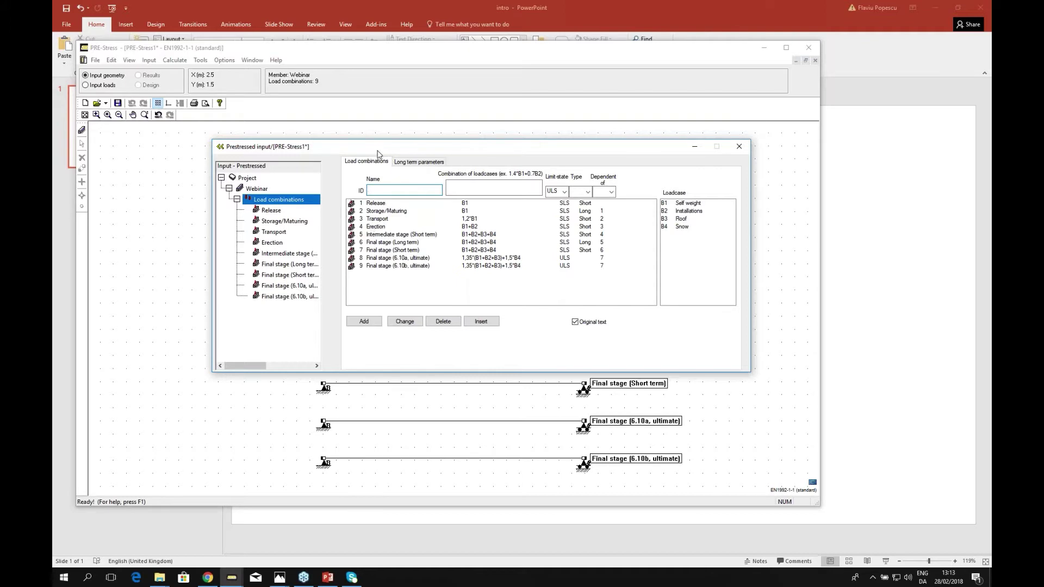
# Step: Display the Self weight loads on the beam for the Release combination, with the input window collapsed and moved aside
pyautogui.moveTo(377, 152); pyautogui.dragTo(379, 169)
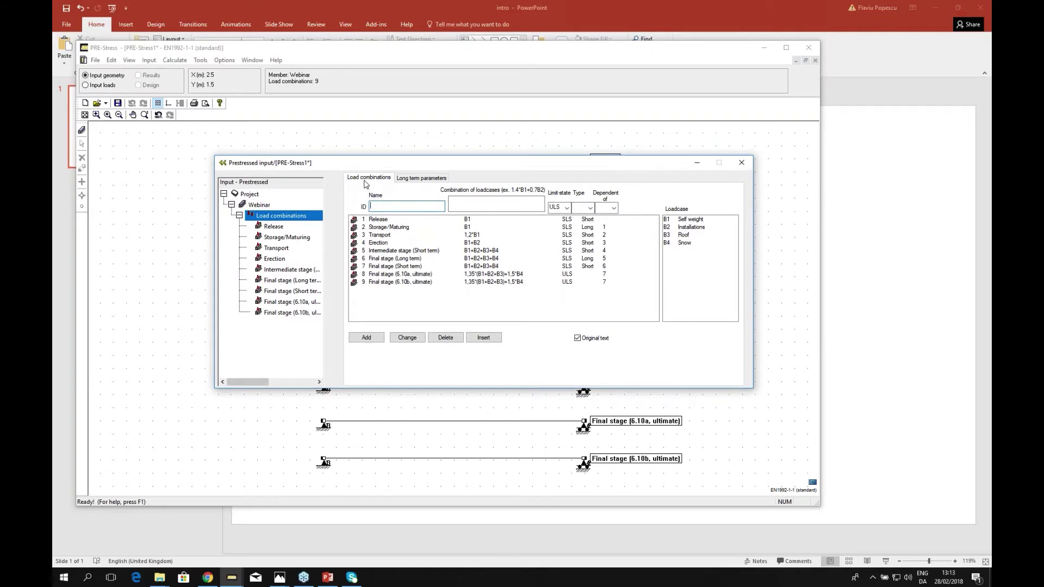
pyautogui.click(275, 230)
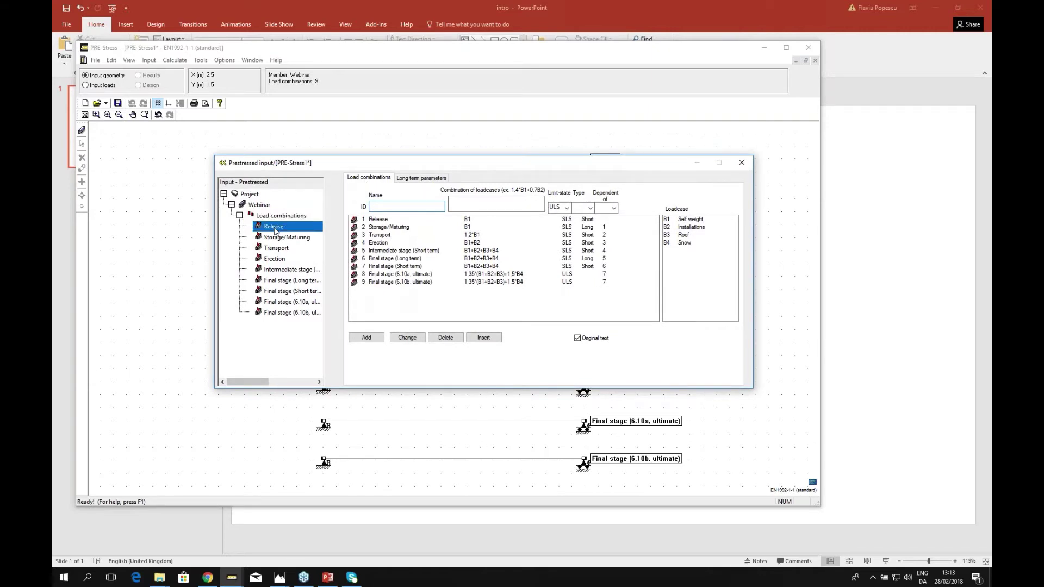
pyautogui.moveTo(334, 167); pyautogui.dragTo(292, 211)
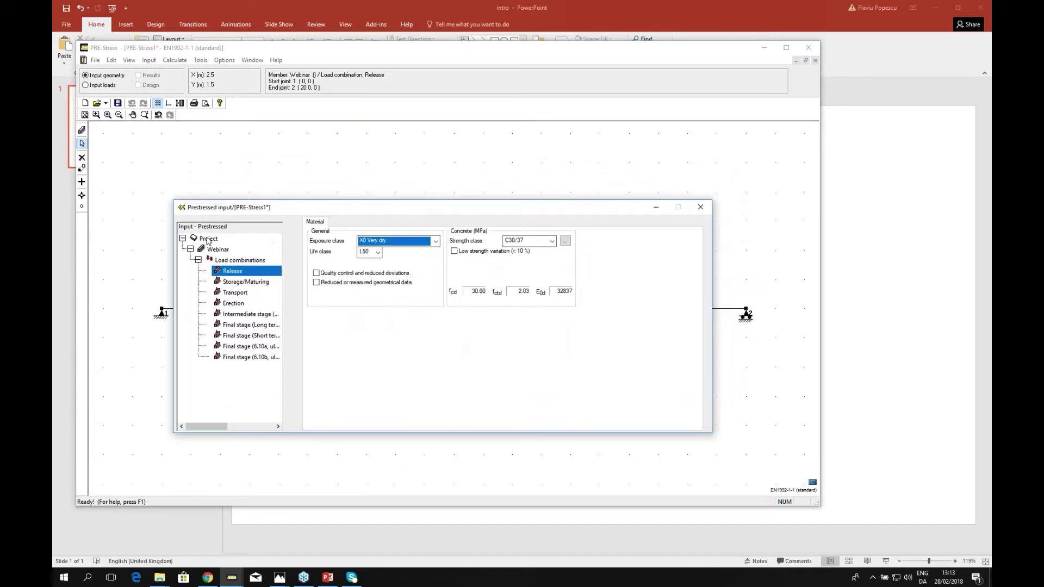
pyautogui.click(182, 208)
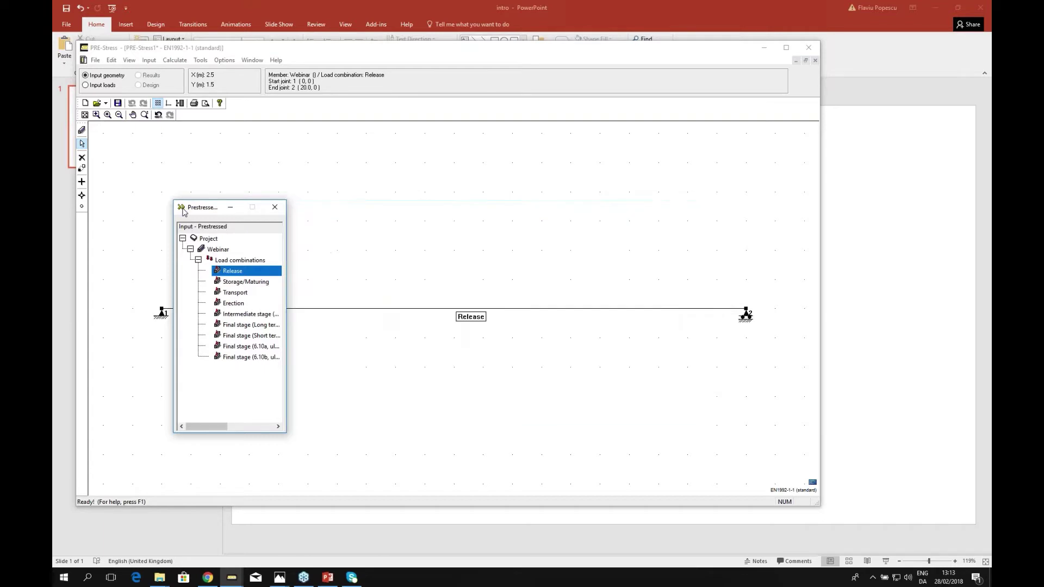
pyautogui.click(86, 85)
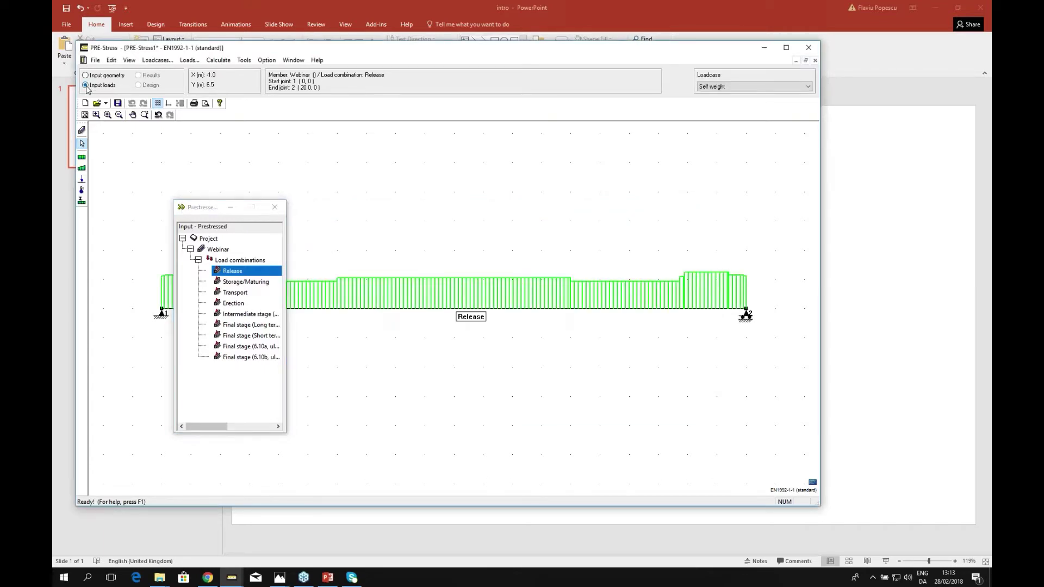
pyautogui.moveTo(209, 211); pyautogui.dragTo(120, 225)
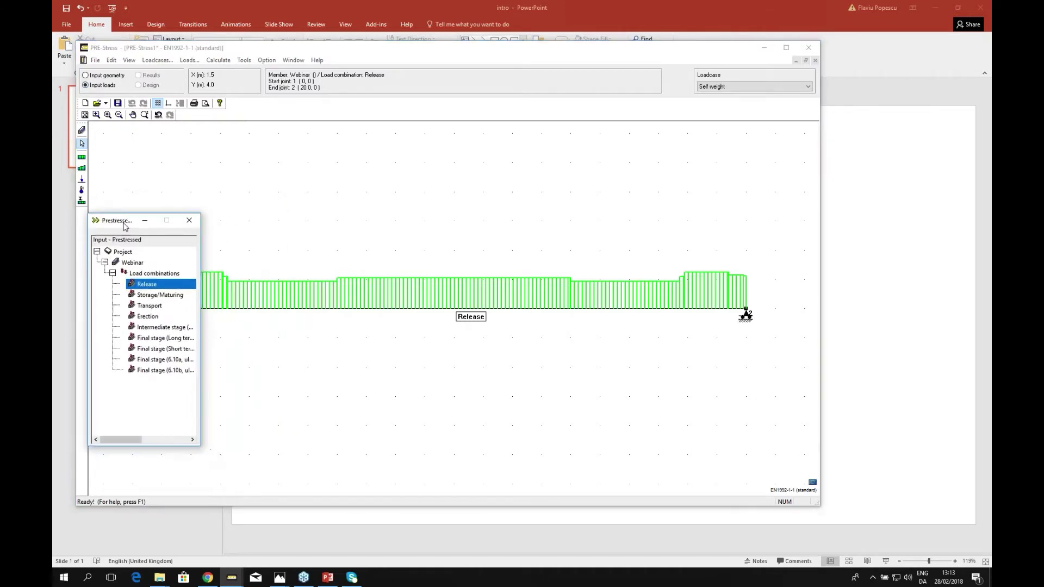
# Step: Examine the Self weight loads in each of the nine load combinations, individually and all together
pyautogui.click(725, 88)
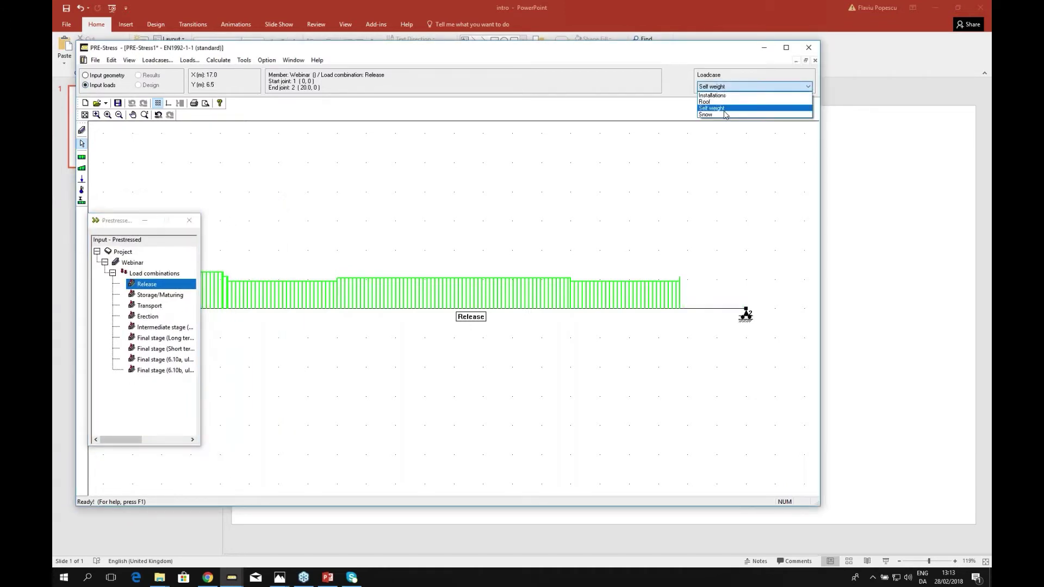
pyautogui.click(726, 109)
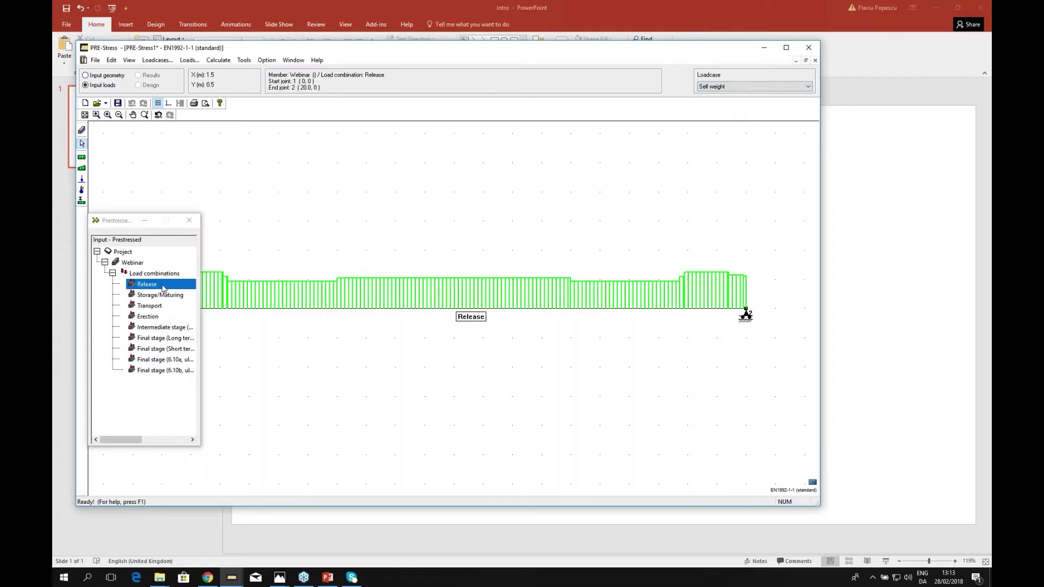
pyautogui.click(159, 295)
pyautogui.click(155, 306)
pyautogui.click(157, 317)
pyautogui.click(157, 327)
pyautogui.click(158, 338)
pyautogui.click(159, 349)
pyautogui.click(158, 360)
pyautogui.click(159, 371)
pyautogui.click(150, 287)
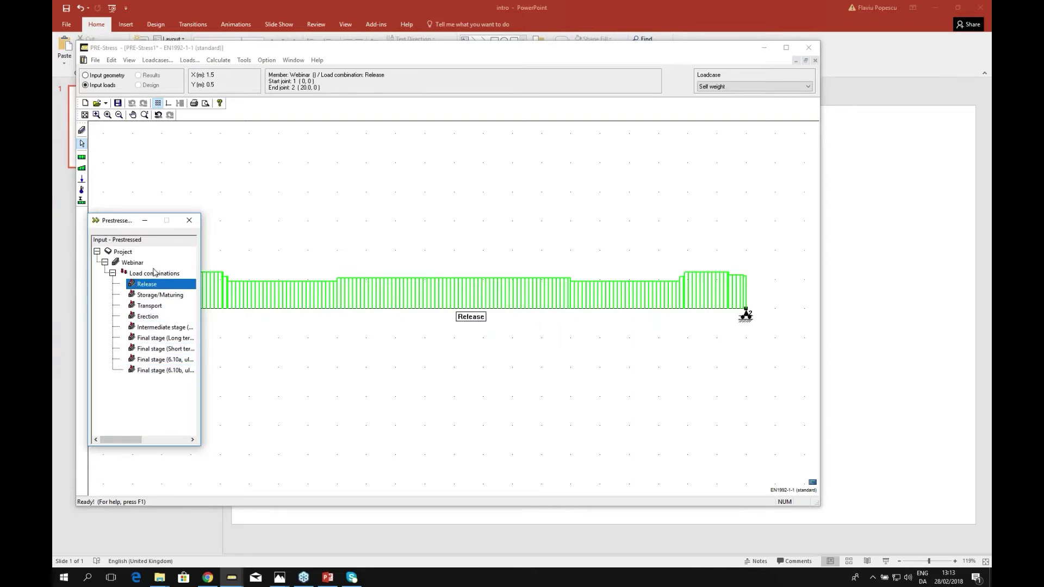
pyautogui.click(155, 273)
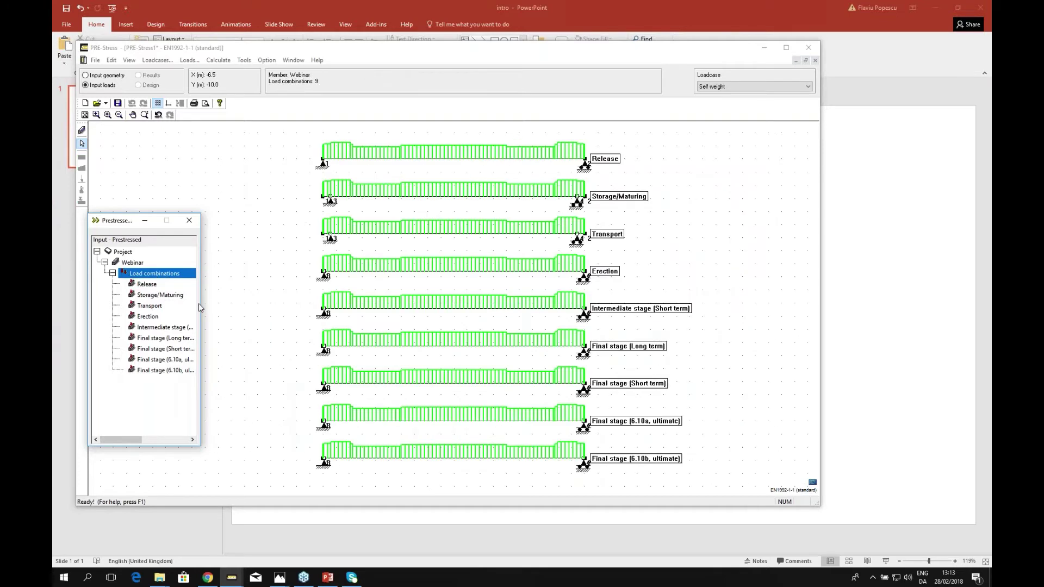
# Step: Apply a uniform Y load of 1 kN/m for the Installations load case to the whole beam in the Erection combination
pyautogui.click(145, 286)
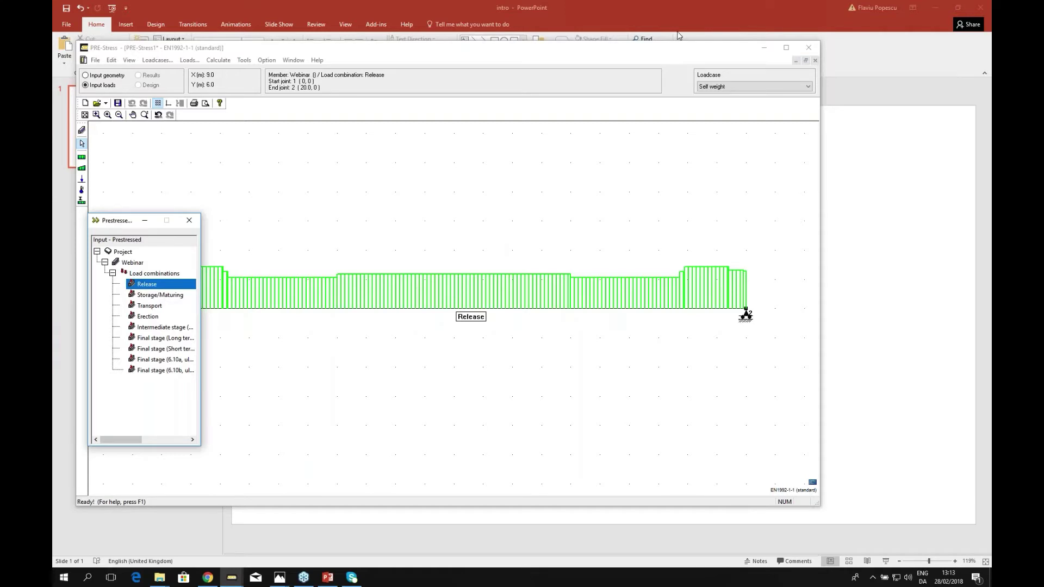
pyautogui.click(720, 87)
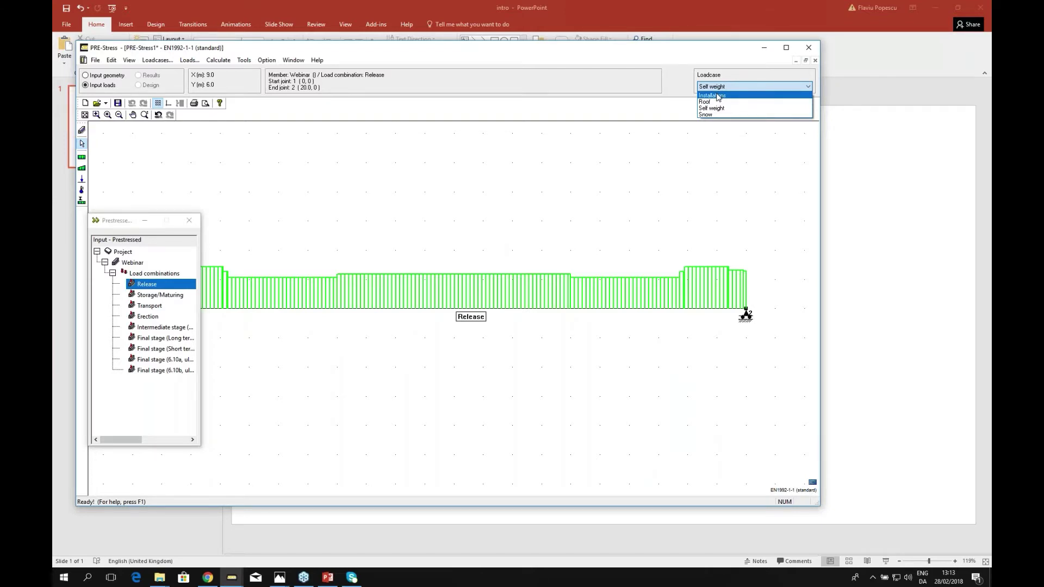
pyautogui.click(718, 96)
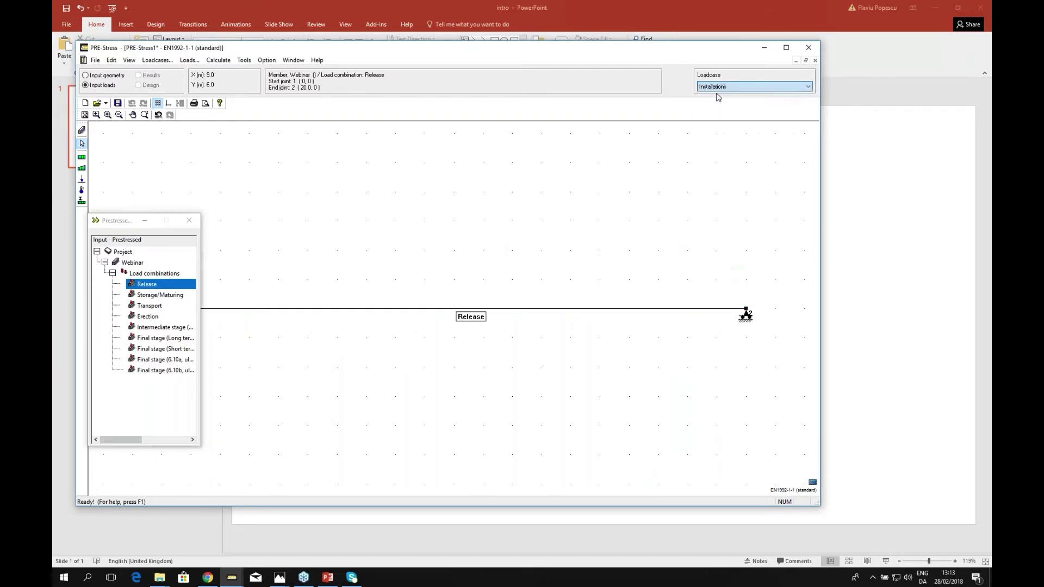
pyautogui.click(82, 159)
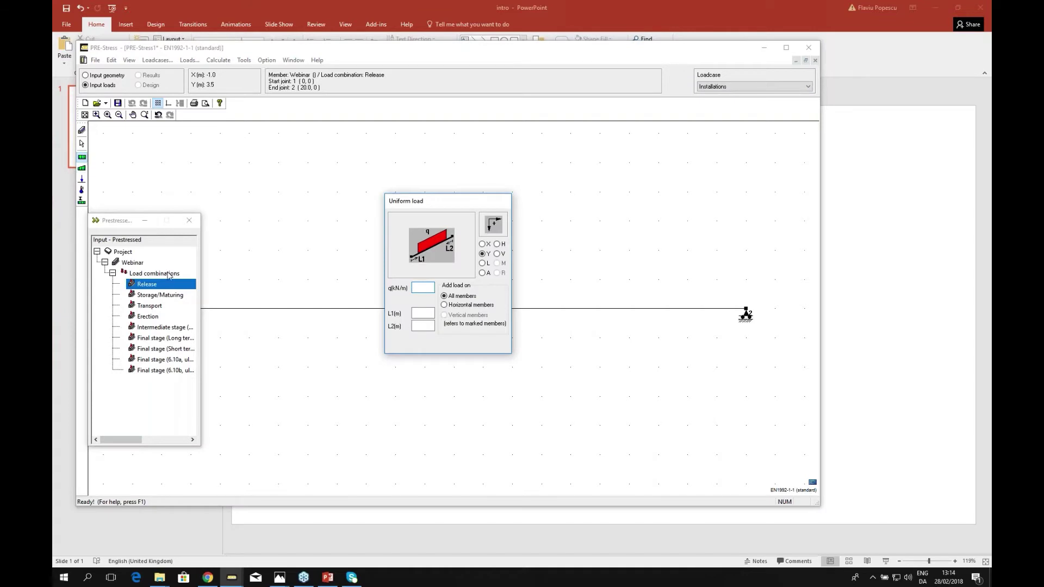
pyautogui.click(147, 317)
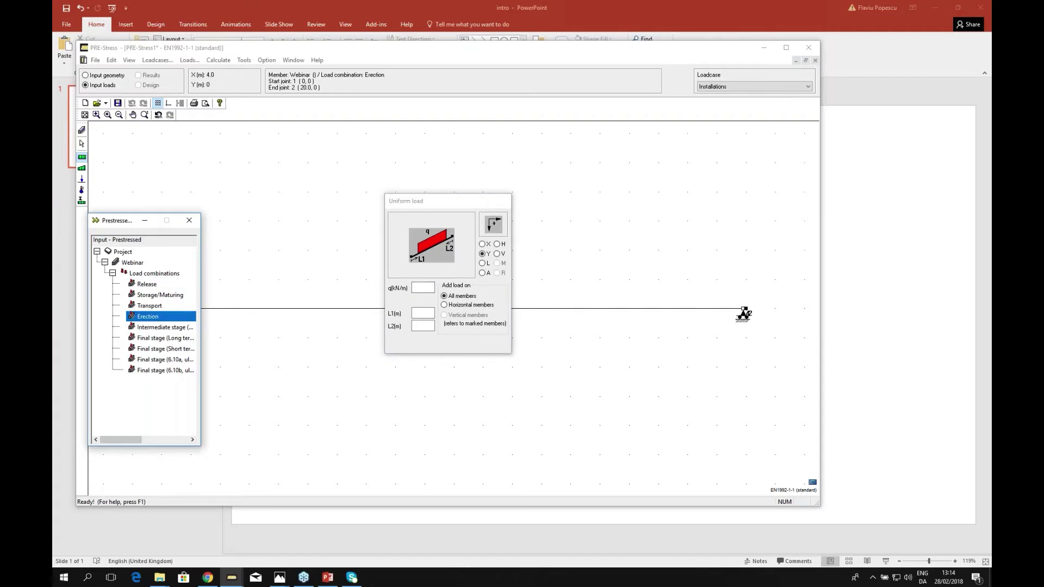
pyautogui.click(423, 288)
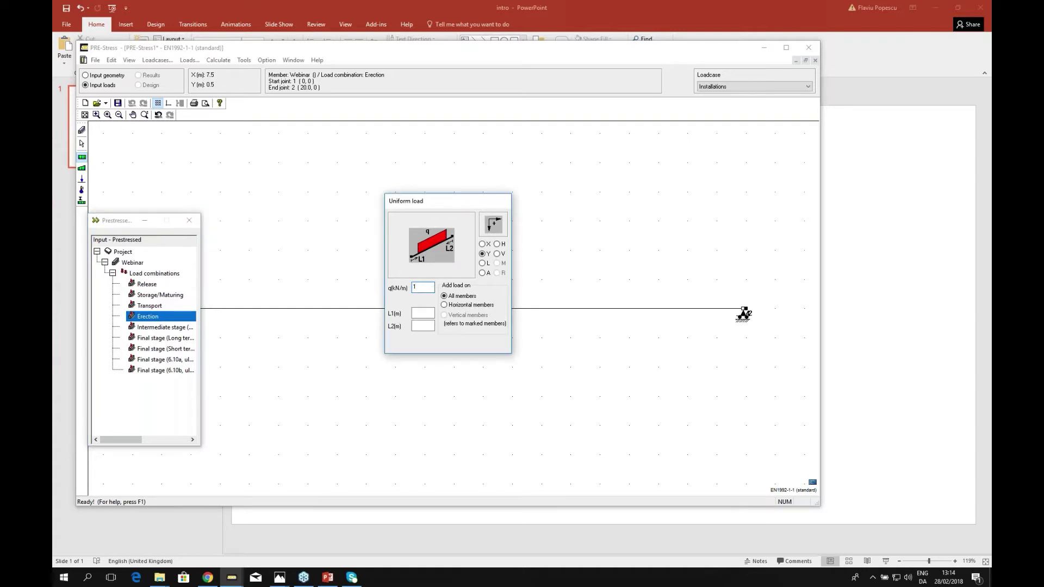
pyautogui.click(371, 309)
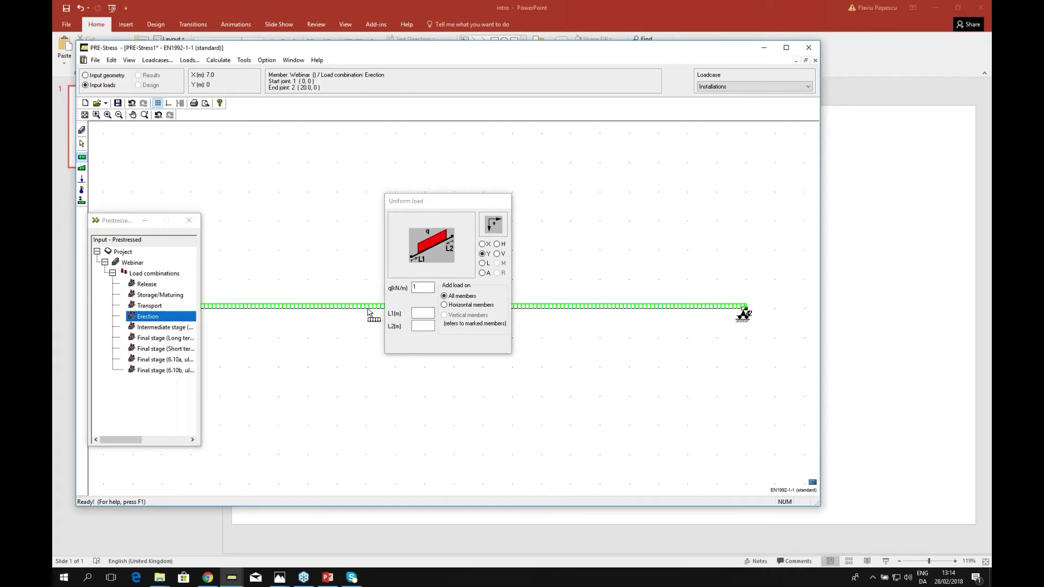
# Step: Apply the 1 kN/m Installations load to the beam in the Intermediate stage, Final stage (Long term) and Final stage (Short term) combinations
pyautogui.click(180, 327)
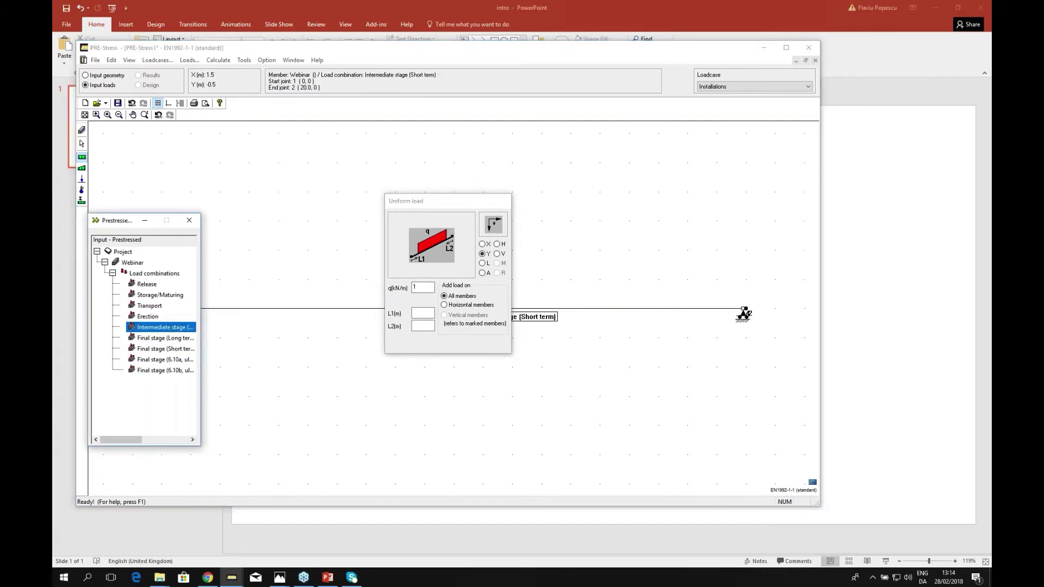
pyautogui.click(288, 311)
pyautogui.click(174, 339)
pyautogui.click(284, 310)
pyautogui.click(169, 349)
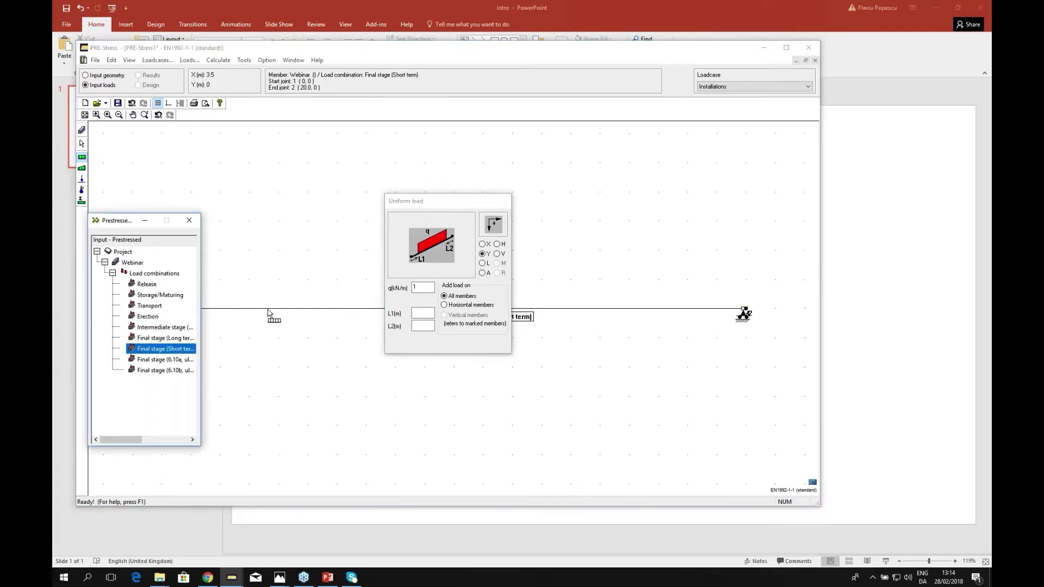
pyautogui.click(268, 312)
# Step: Apply the 1 kN/m Installations load in the Final stage 6.10a and 6.10b ultimate combinations and display all combinations together
pyautogui.click(171, 360)
pyautogui.click(166, 370)
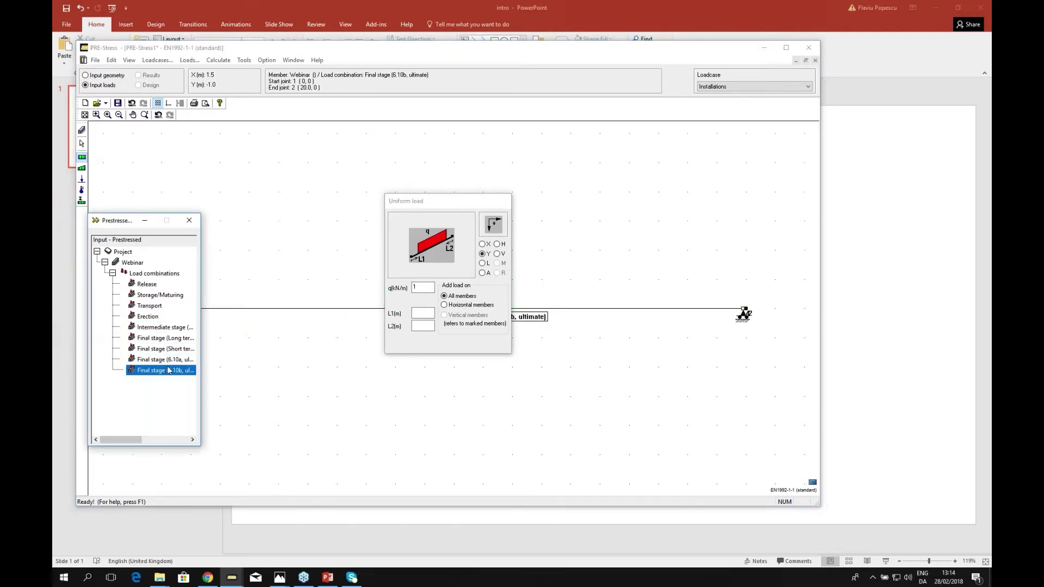
pyautogui.click(168, 360)
pyautogui.click(176, 349)
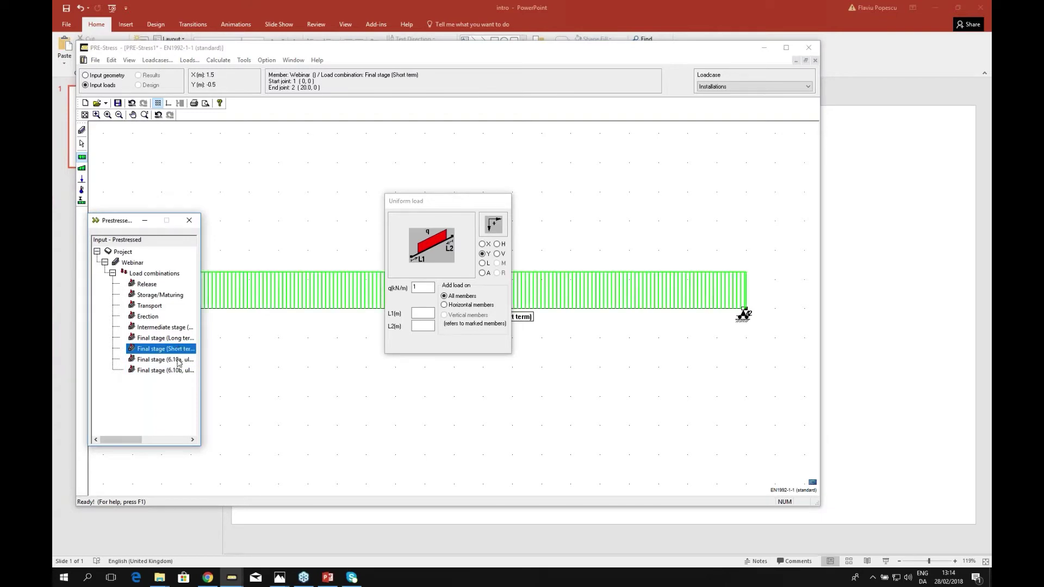
pyautogui.click(175, 360)
pyautogui.click(249, 311)
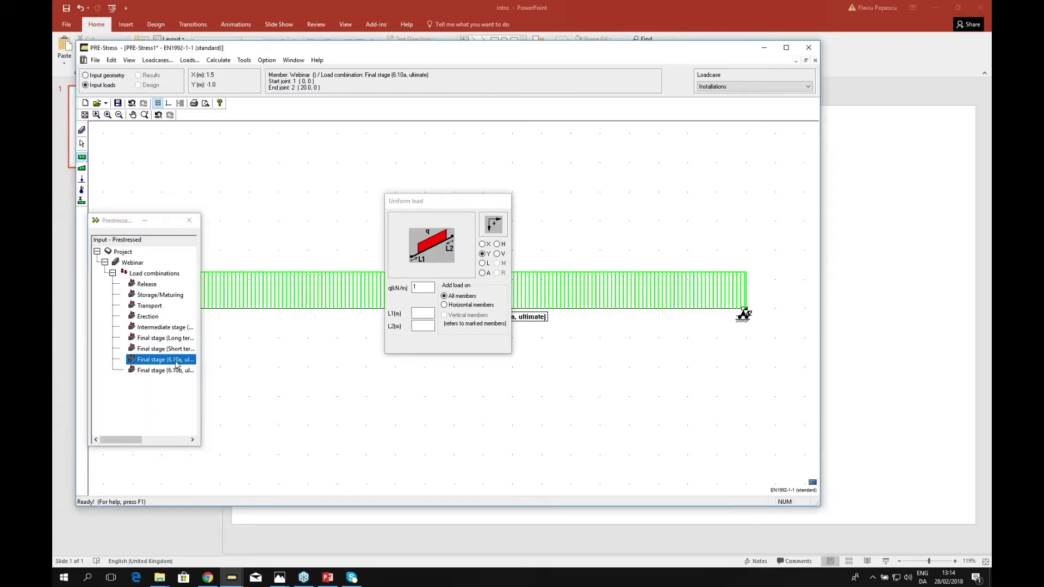
pyautogui.click(169, 370)
pyautogui.click(287, 311)
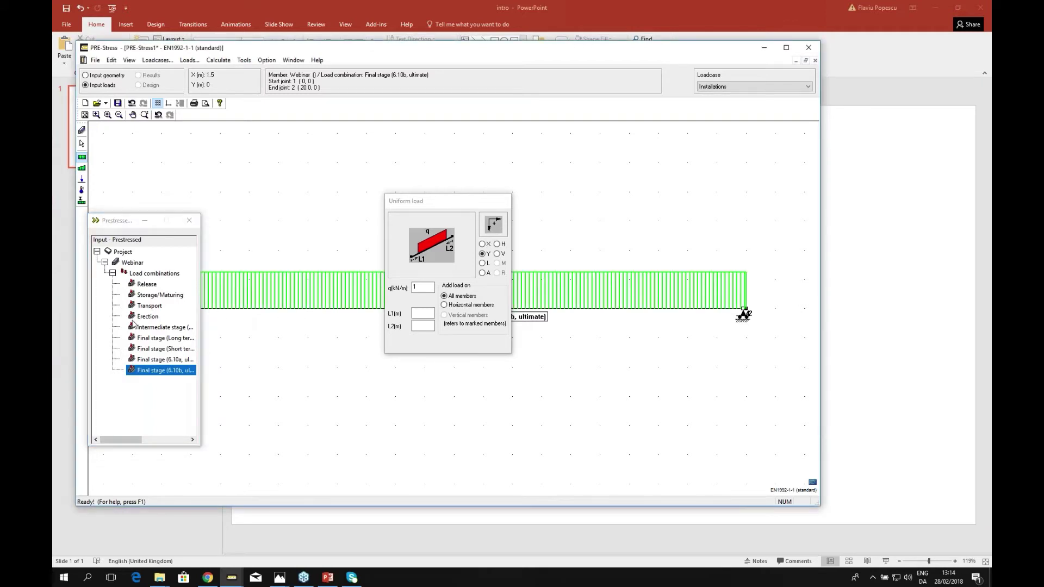
pyautogui.click(150, 274)
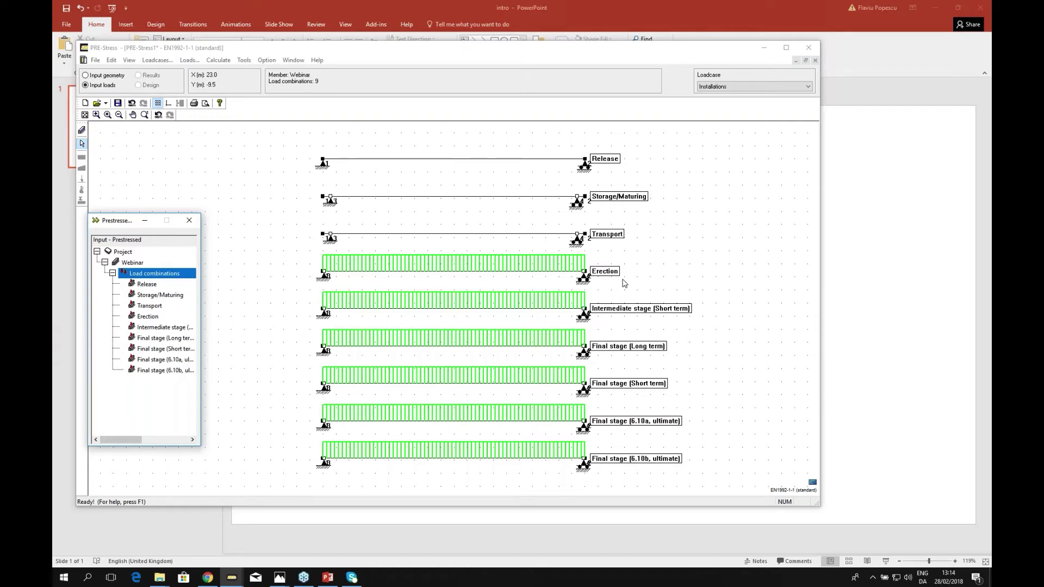
# Step: Apply a uniform Y load of 3,5 kN/m for the Roof load case to the beam in the Intermediate stage (Short term) combination
pyautogui.click(734, 87)
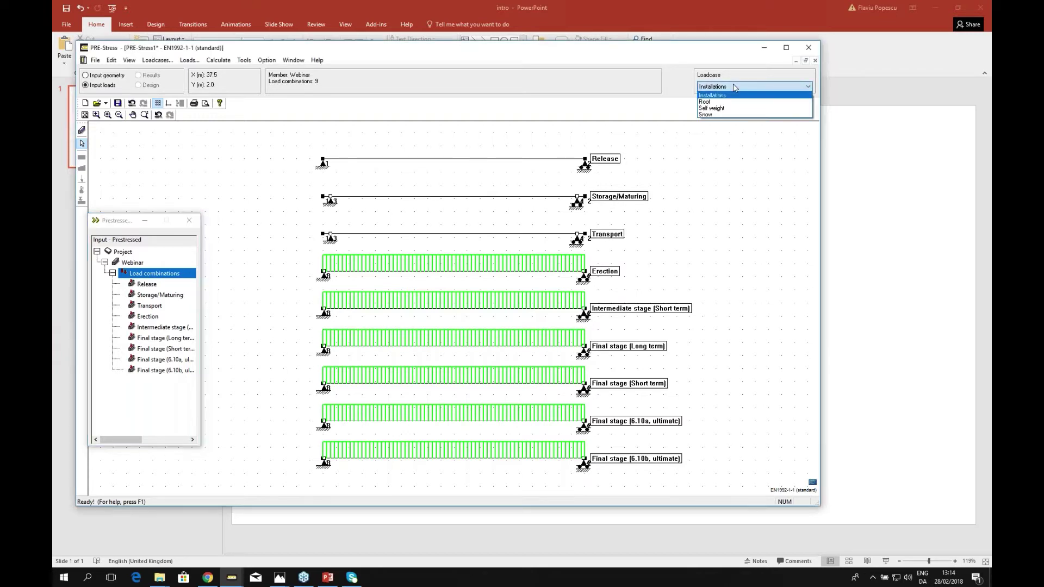
pyautogui.click(713, 104)
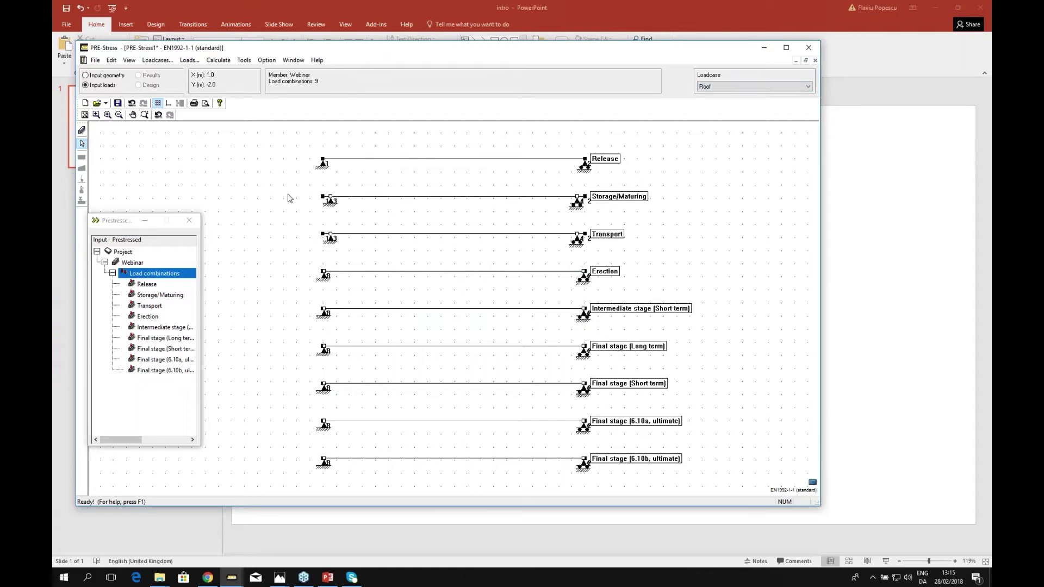
pyautogui.click(146, 286)
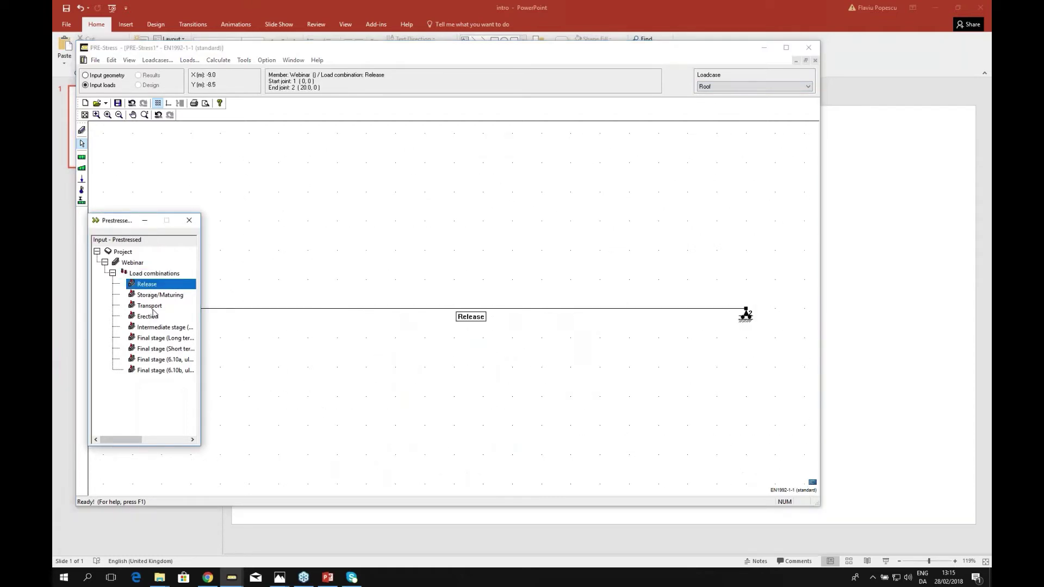
pyautogui.click(151, 328)
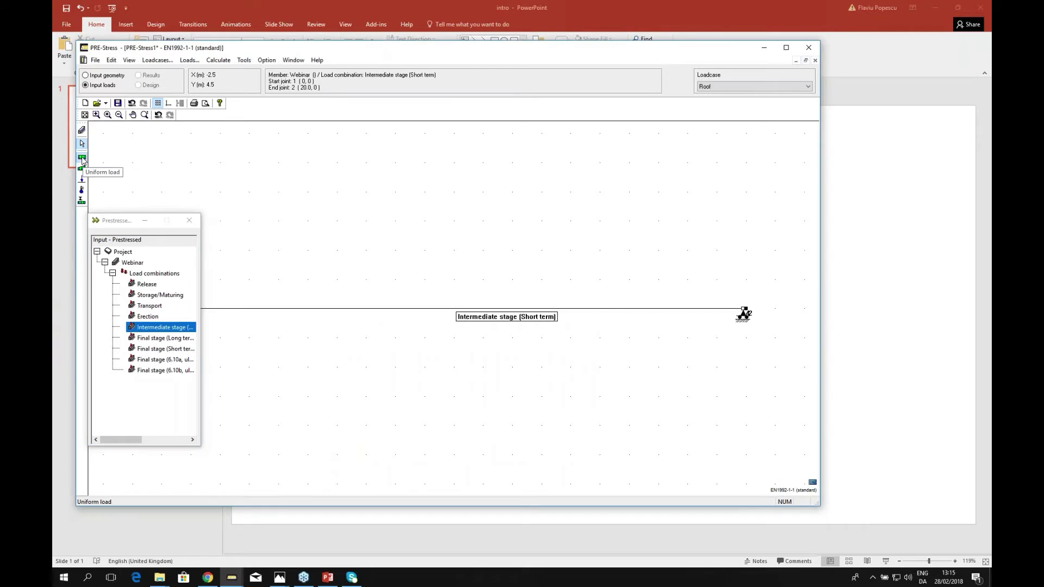
pyautogui.click(82, 158)
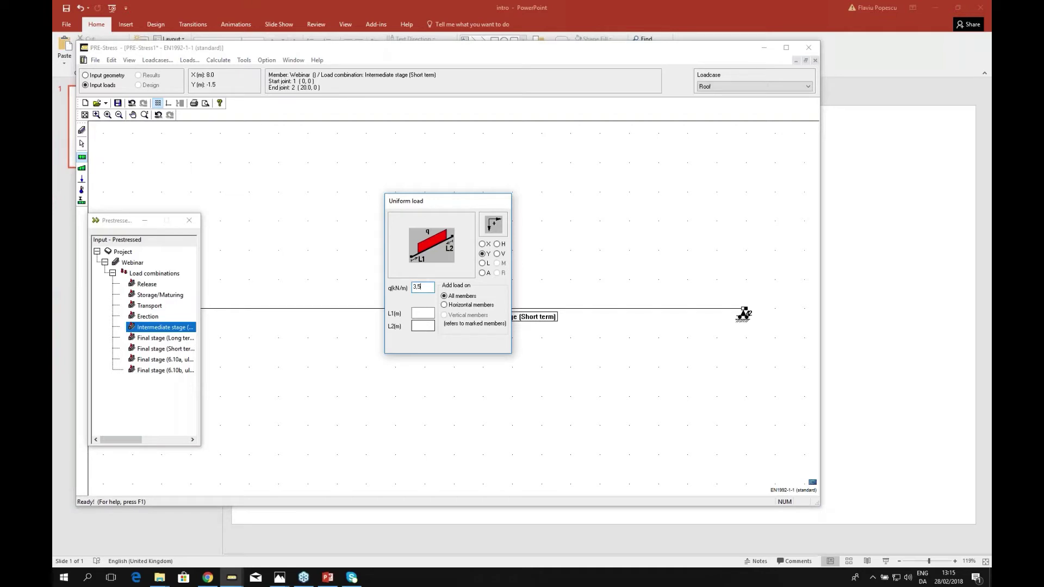
pyautogui.click(340, 309)
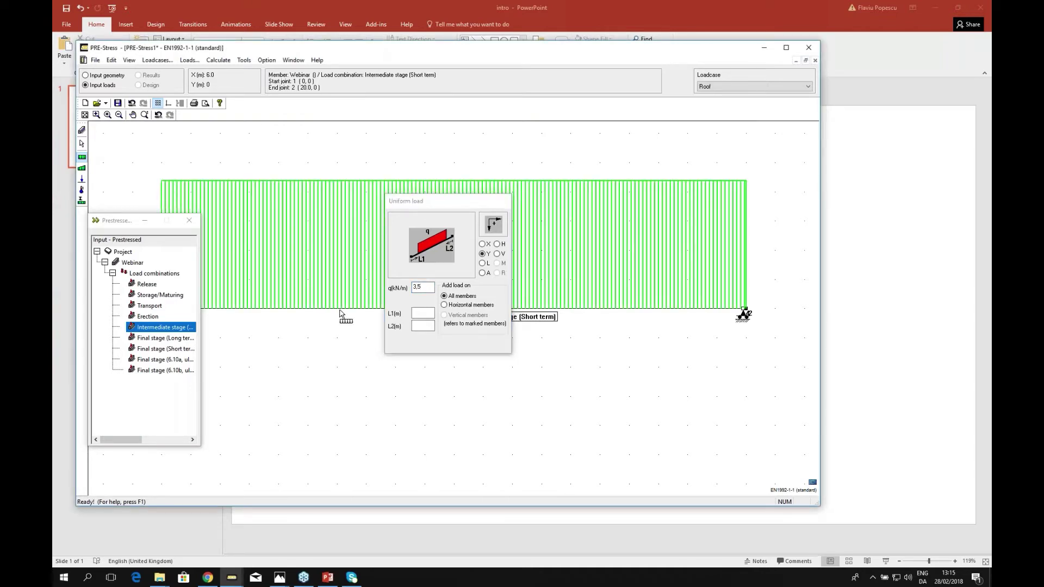
# Step: Apply the 3,5 kN/m Roof load in the Long term, Short term, 6.10a and 6.10b Final stage combinations and display all combinations together
pyautogui.click(166, 338)
pyautogui.click(270, 310)
pyautogui.click(176, 349)
pyautogui.click(260, 309)
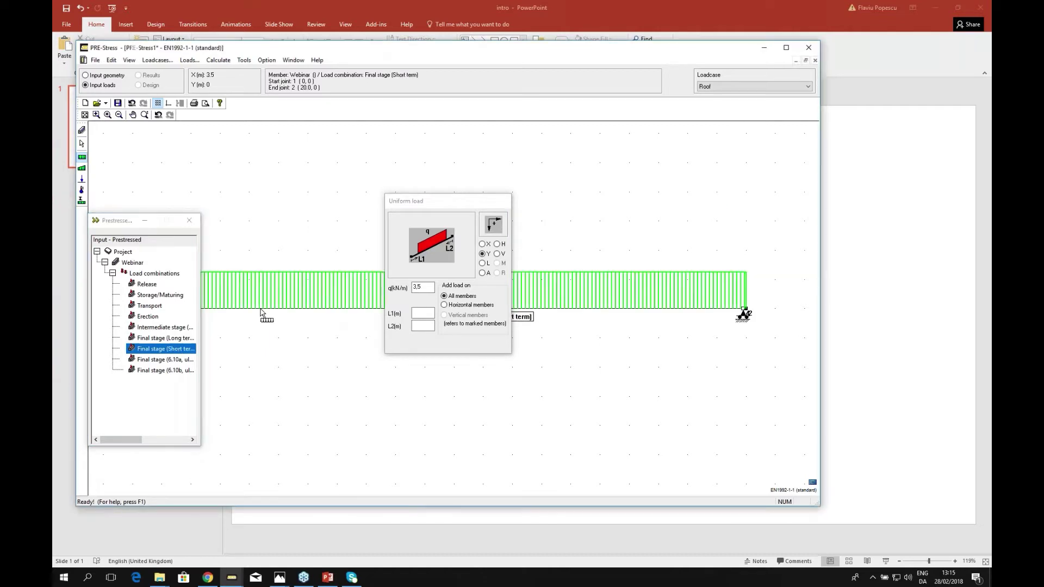
pyautogui.click(166, 360)
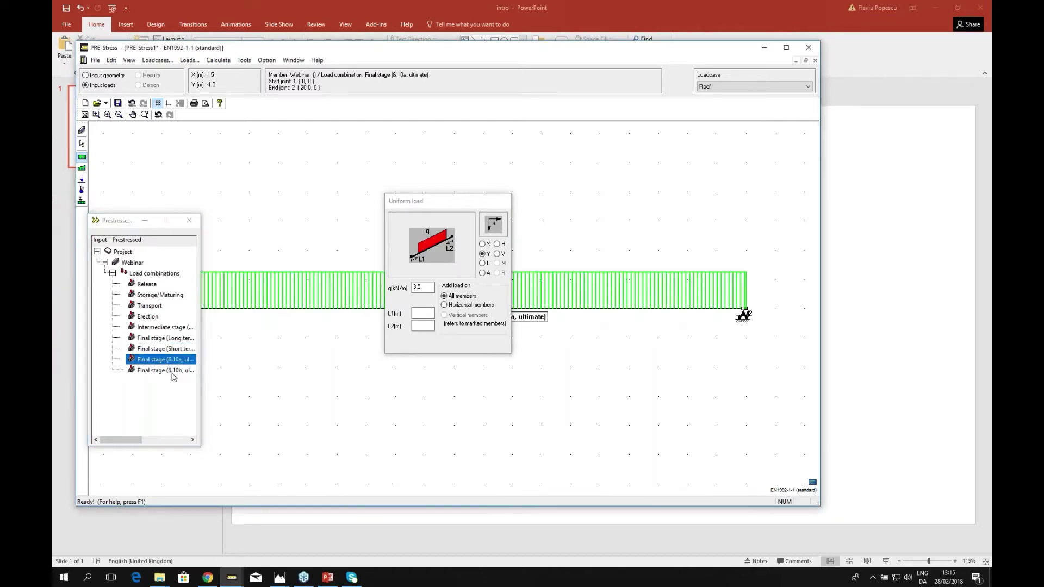
pyautogui.click(173, 372)
pyautogui.click(268, 310)
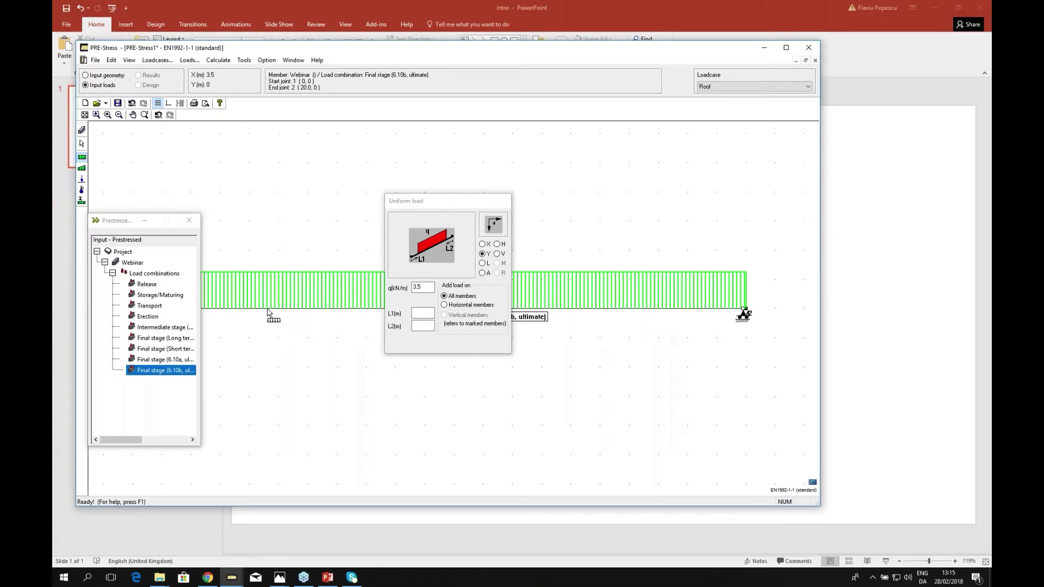
pyautogui.click(165, 275)
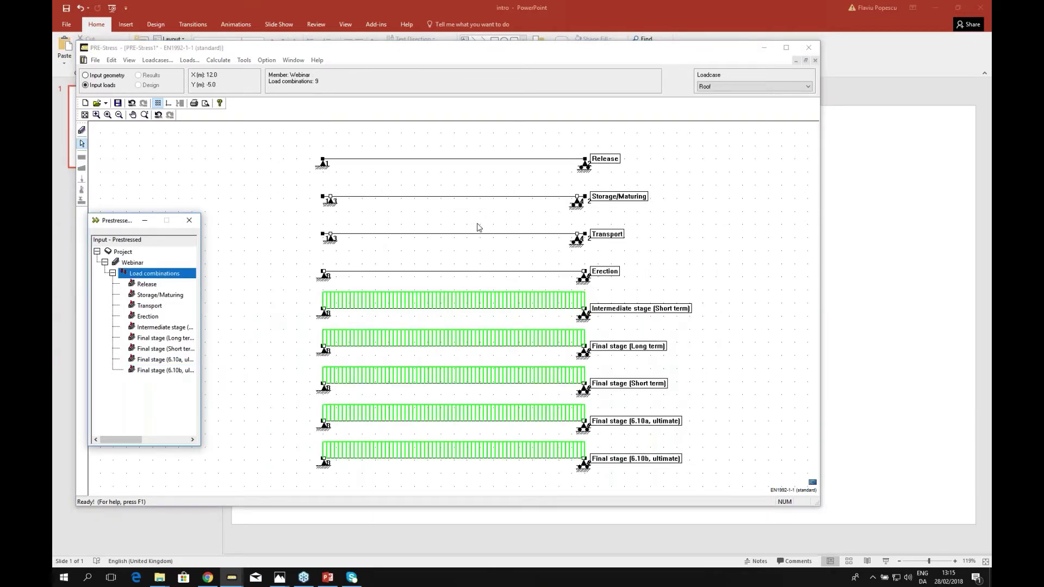
# Step: Apply a uniform Y load of 10 kN/m for the Snow load case to the beam in the Intermediate stage (Short term) combination
pyautogui.click(725, 88)
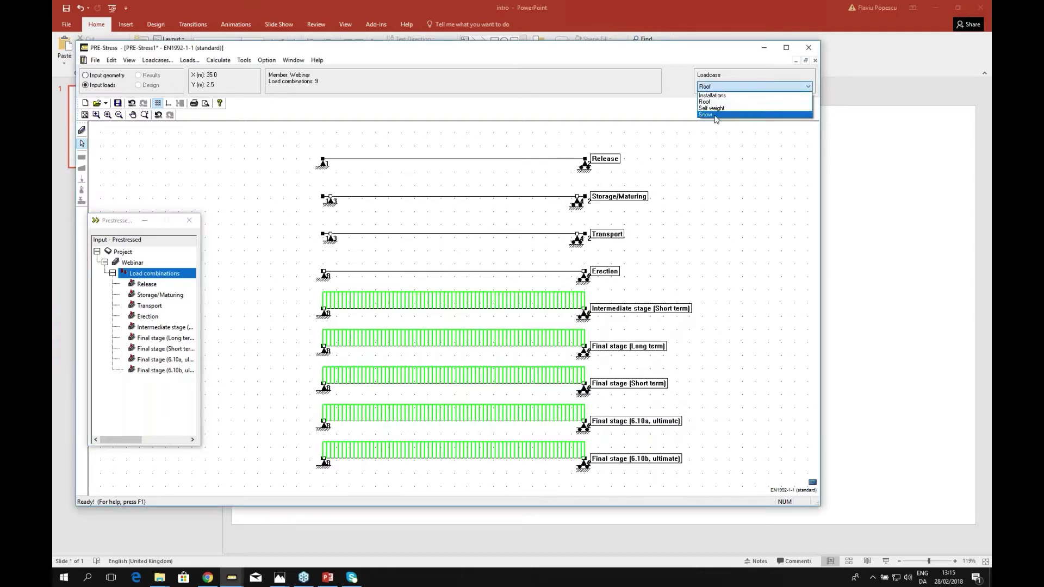
pyautogui.click(715, 115)
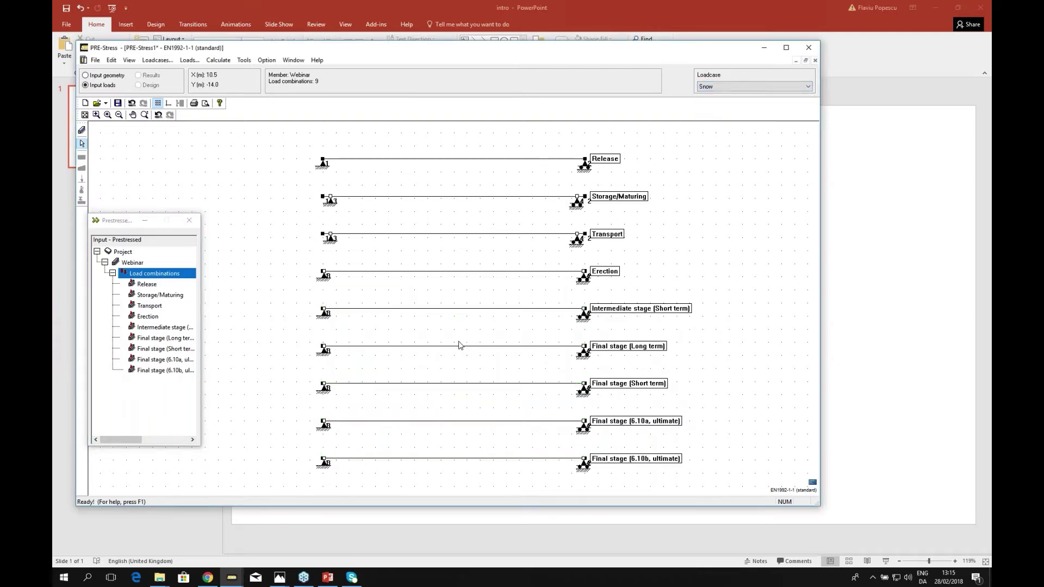
pyautogui.click(153, 328)
pyautogui.click(82, 158)
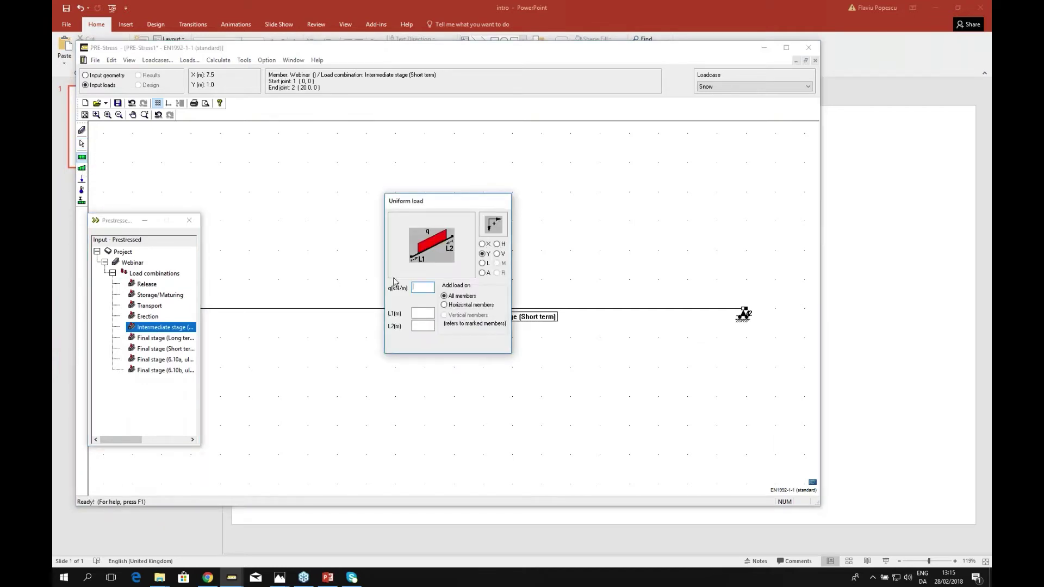
pyautogui.write('10')
pyautogui.click(334, 316)
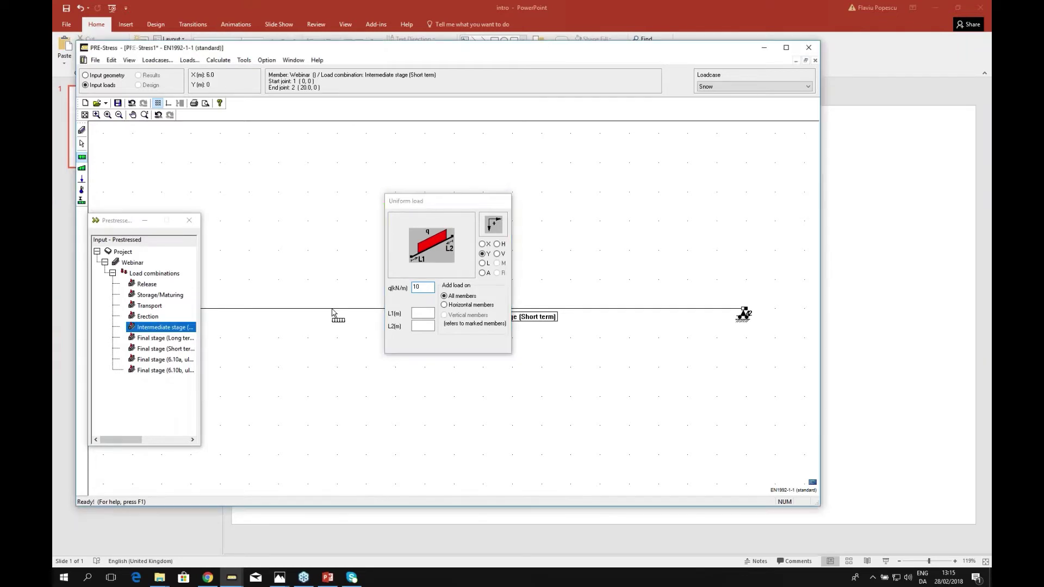
# Step: Apply the 10 kN/m Snow load in the Long term, Short term, 6.10a and 6.10b Final stage combinations and display all combinations together
pyautogui.click(160, 338)
pyautogui.click(163, 351)
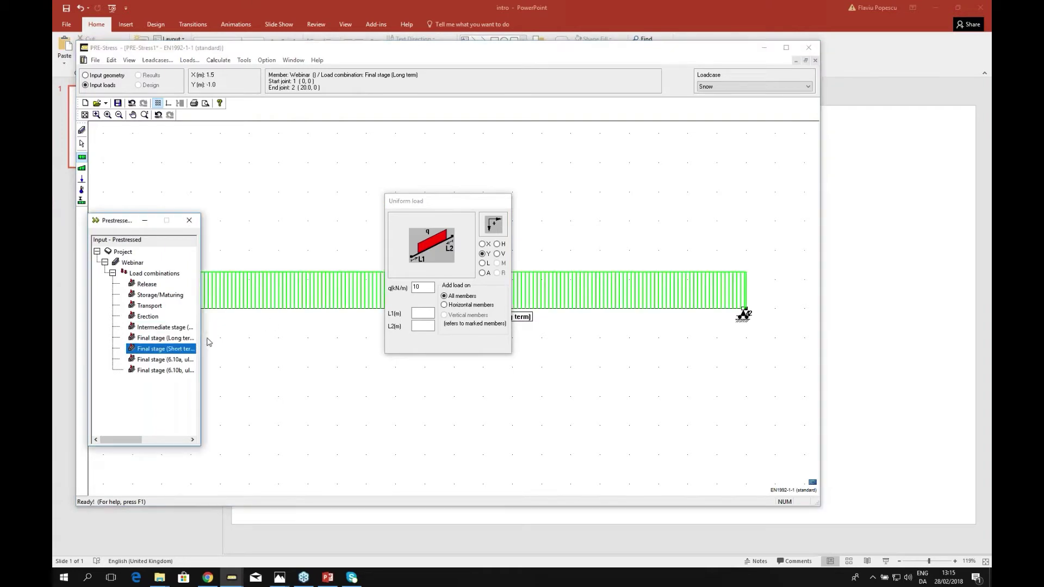
pyautogui.click(273, 311)
pyautogui.click(173, 359)
pyautogui.click(273, 314)
pyautogui.click(163, 371)
pyautogui.click(305, 311)
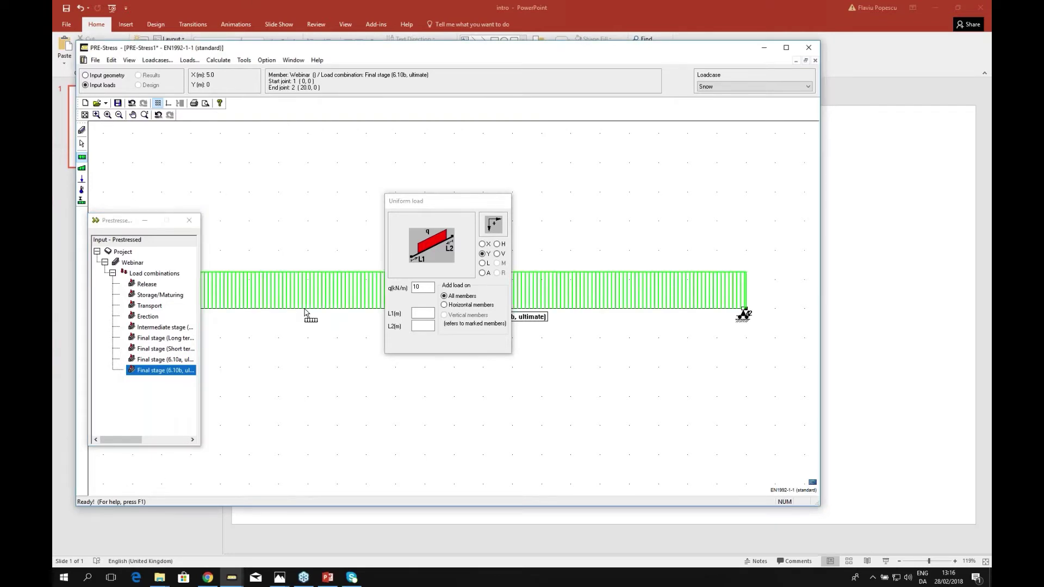
pyautogui.click(172, 274)
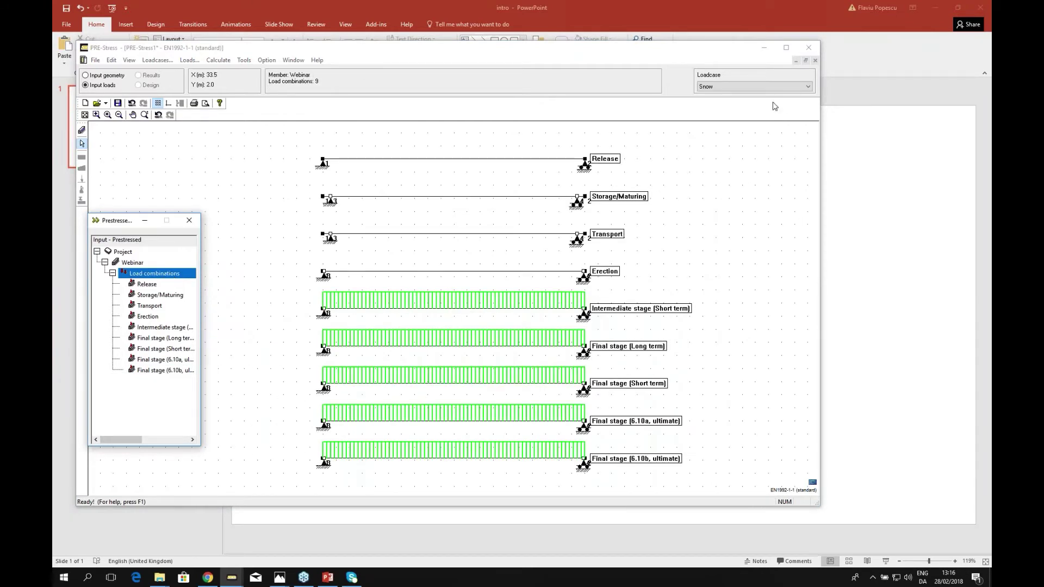
# Step: Review the Installations, Roof, Self weight and Snow loads across all load combinations
pyautogui.click(710, 87)
pyautogui.click(711, 96)
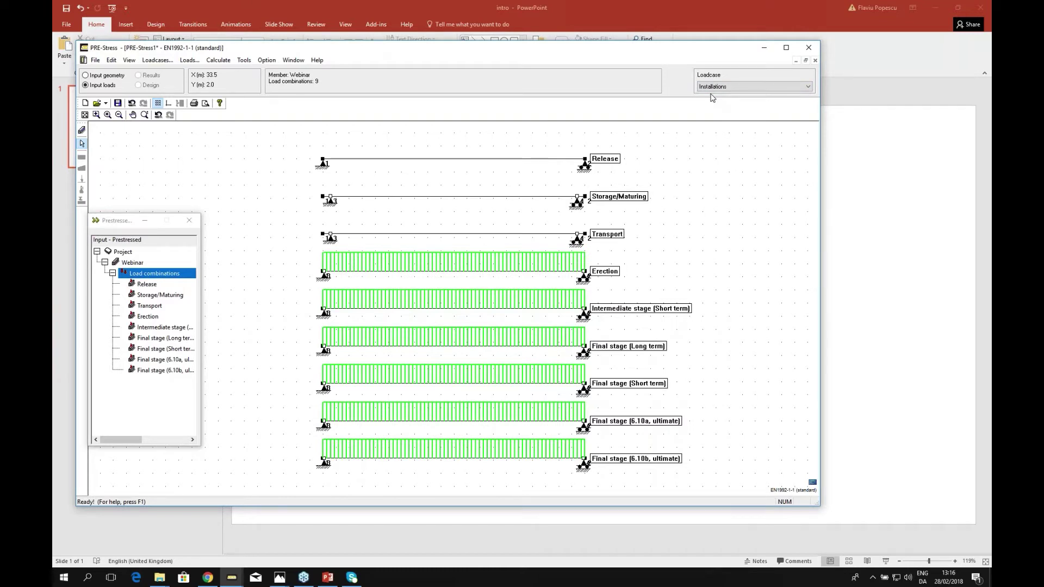
pyautogui.click(723, 88)
pyautogui.click(716, 106)
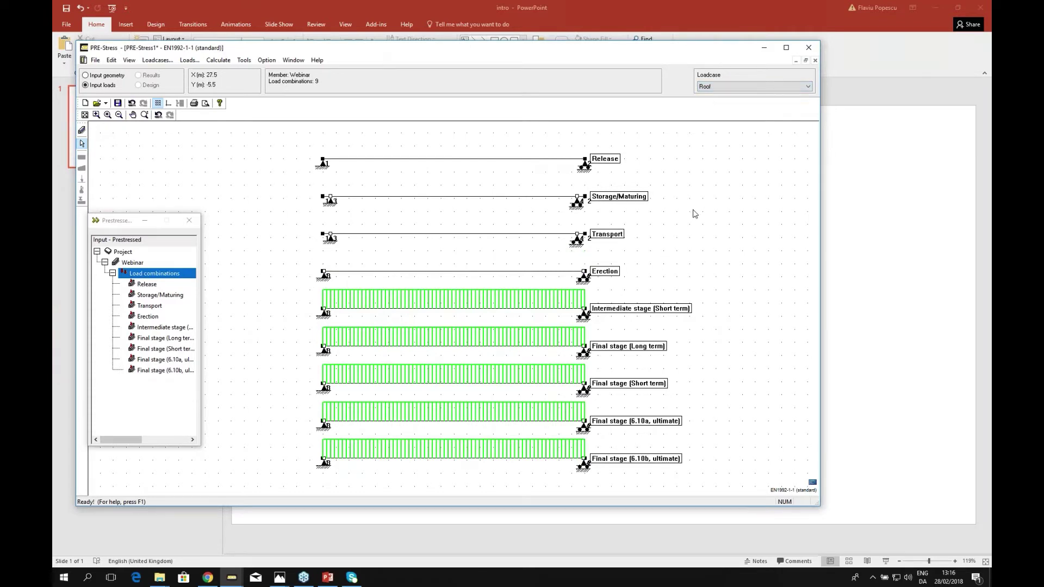
pyautogui.click(723, 87)
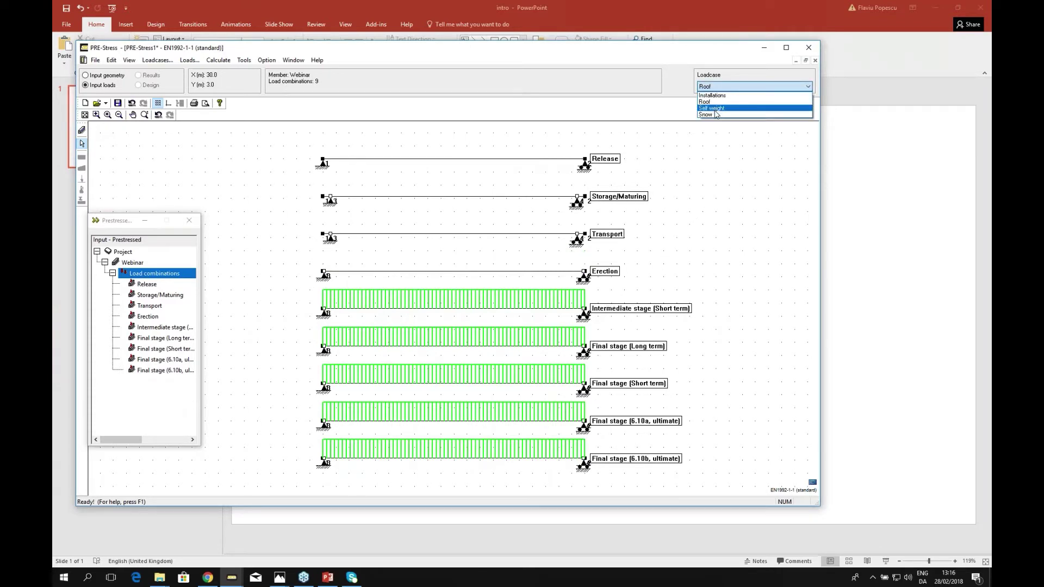
pyautogui.click(716, 109)
pyautogui.click(717, 87)
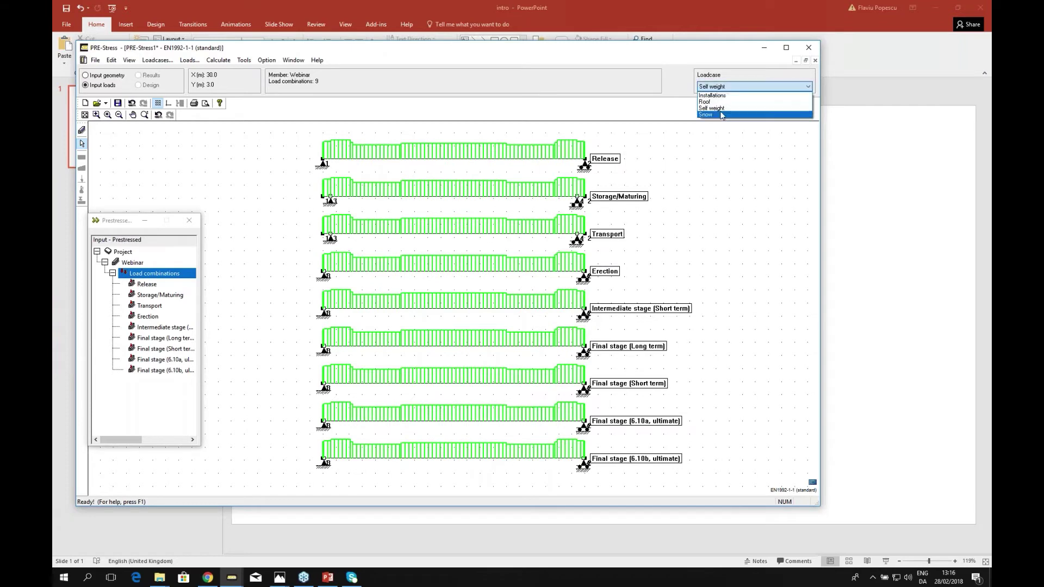
pyautogui.click(722, 114)
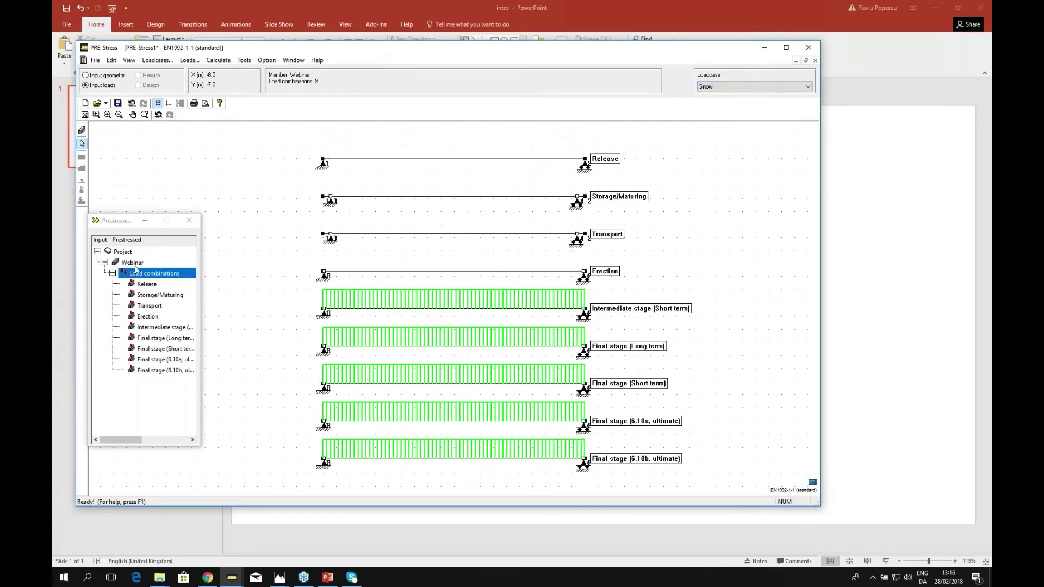
# Step: Run the first-order analysis for all prestressed elements with 20 displayed sections and cracked section analysis
pyautogui.click(99, 222)
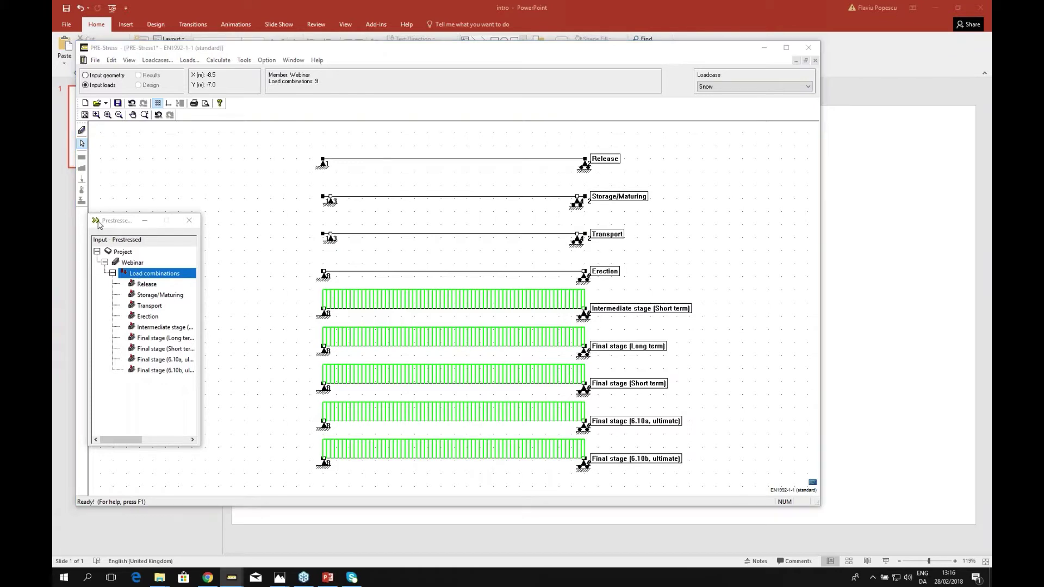
pyautogui.click(98, 224)
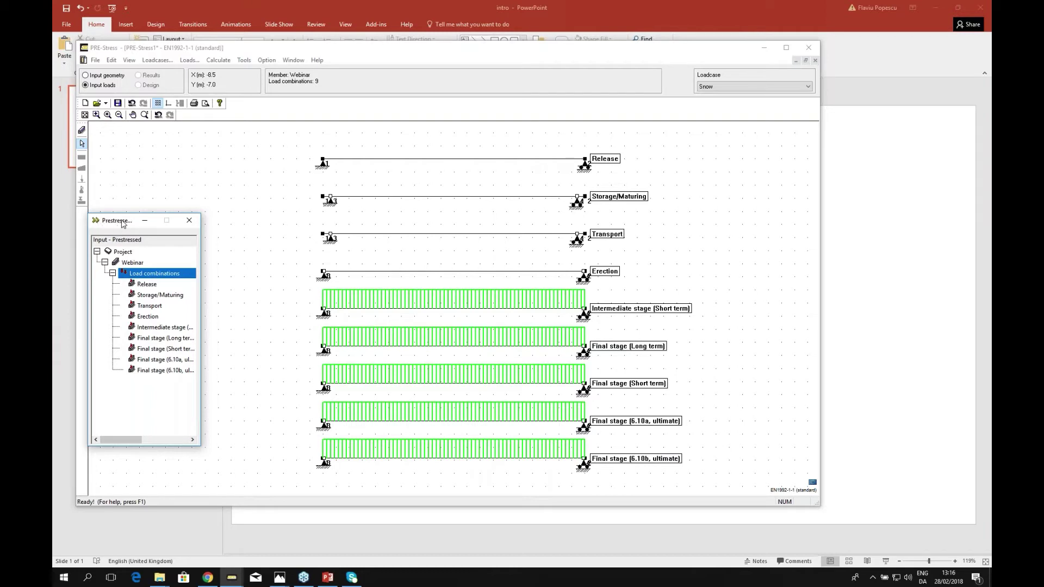
pyautogui.click(217, 61)
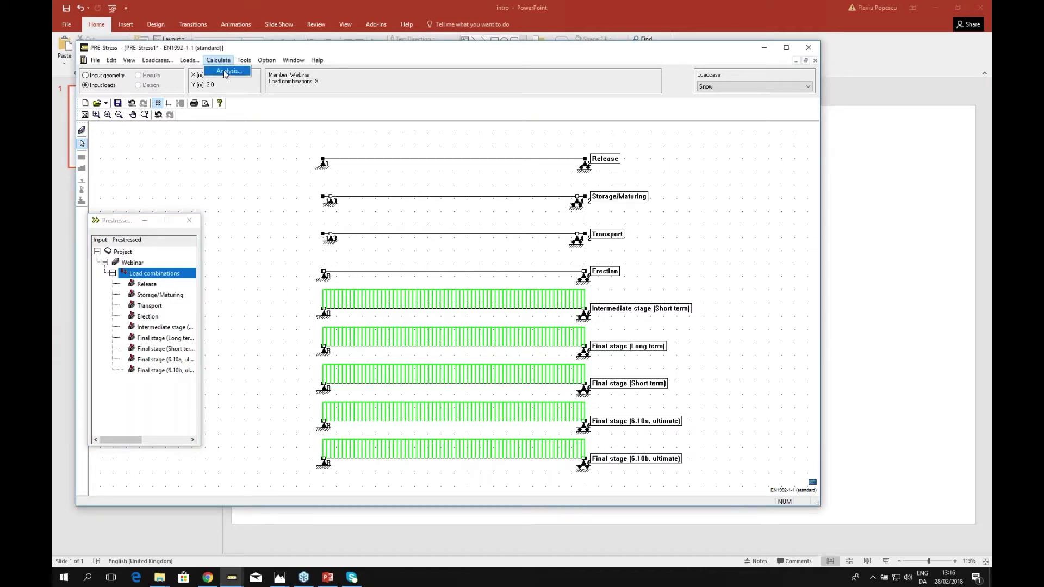
pyautogui.click(224, 71)
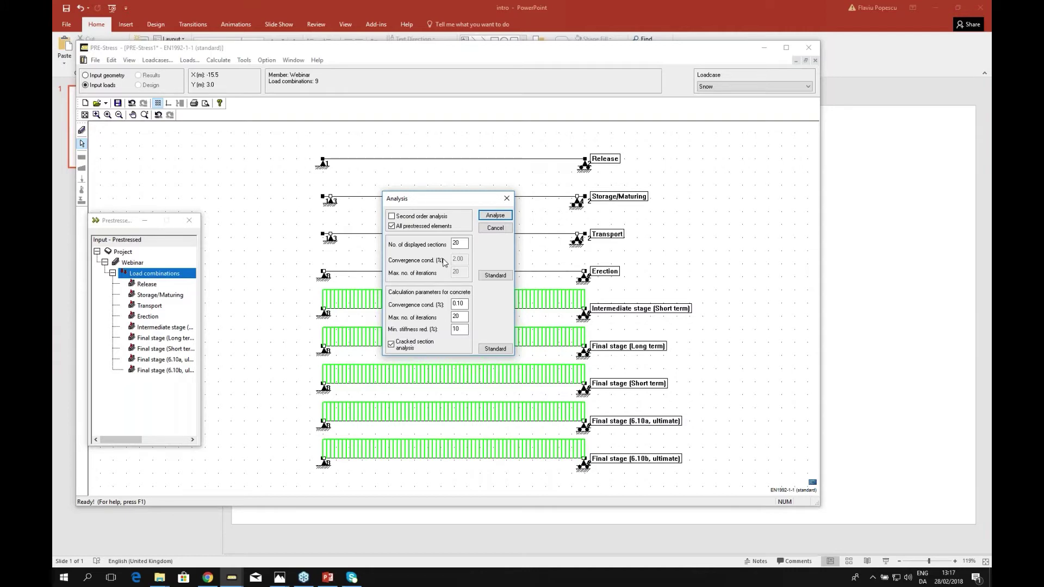
pyautogui.click(495, 216)
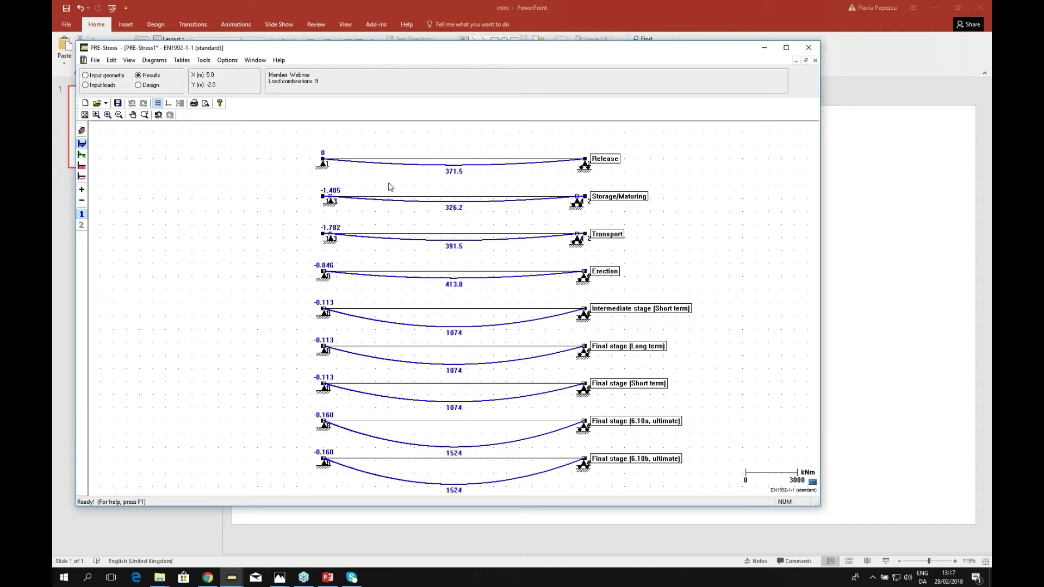
# Step: Examine the bending moment, shear force and deflection diagrams for all load combinations
pyautogui.click(82, 154)
pyautogui.click(82, 146)
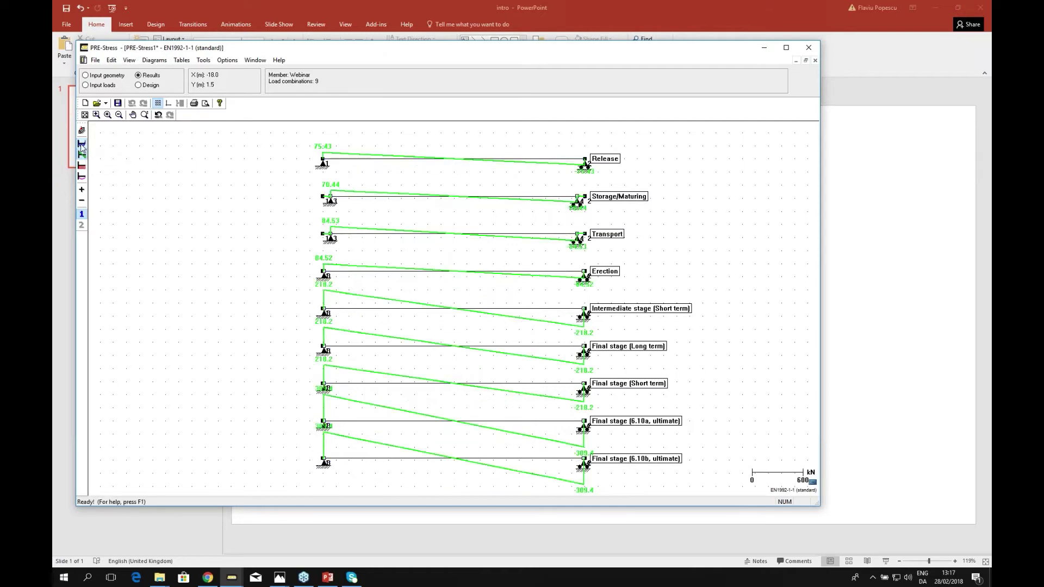
pyautogui.click(82, 177)
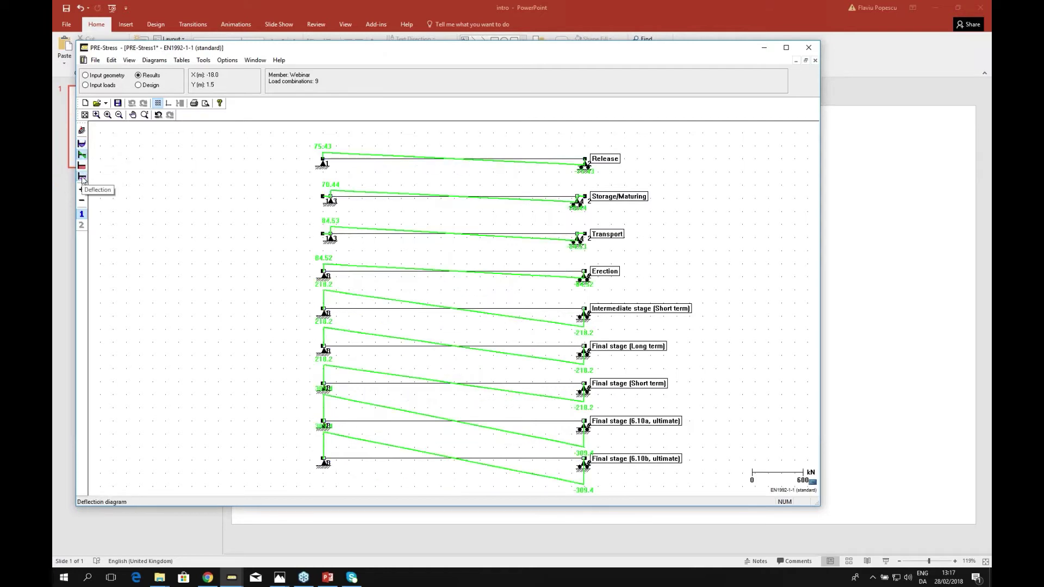
pyautogui.click(83, 145)
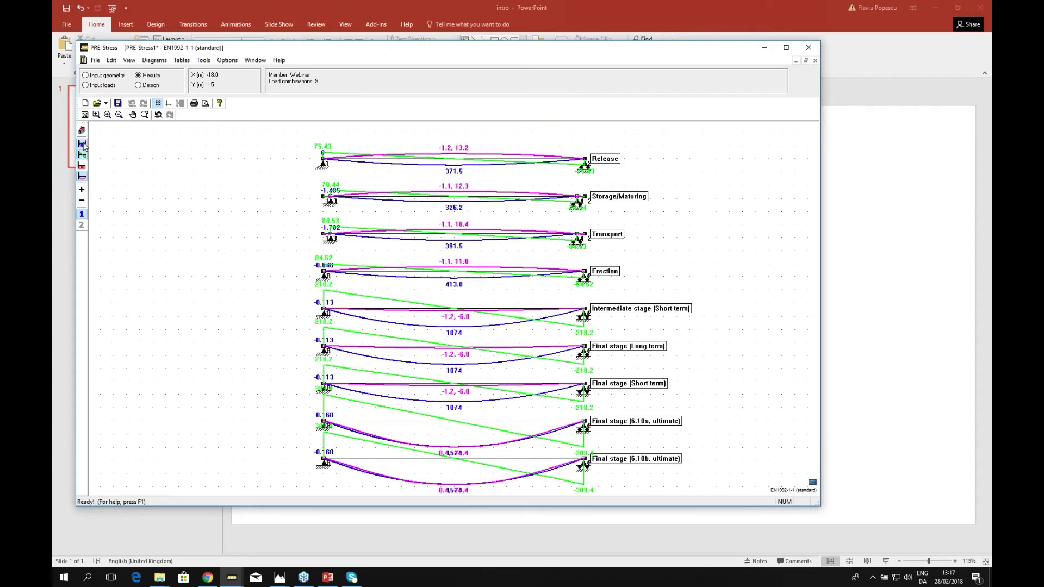
pyautogui.click(83, 144)
pyautogui.click(83, 155)
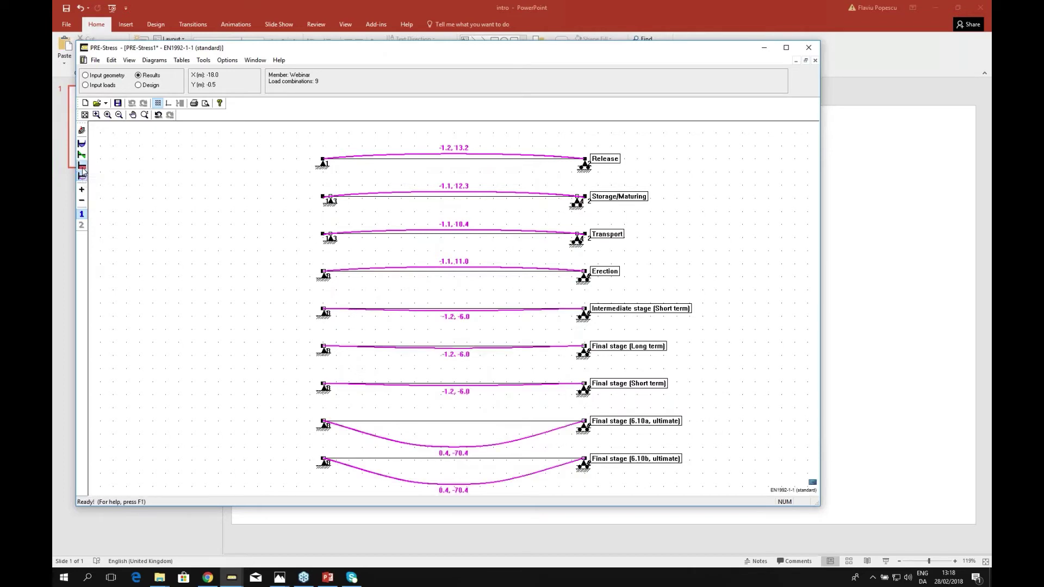
pyautogui.click(83, 178)
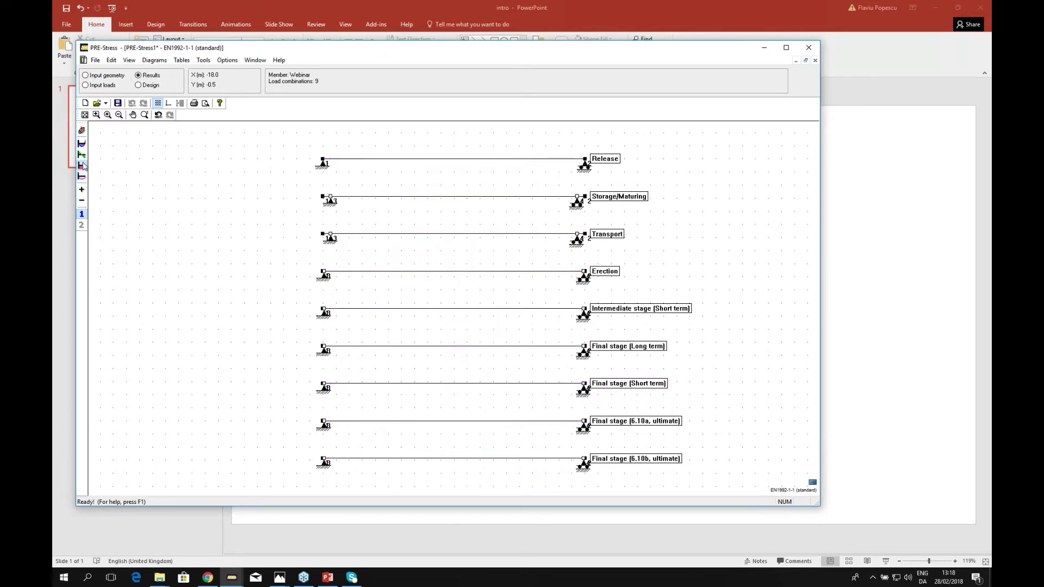
pyautogui.click(82, 156)
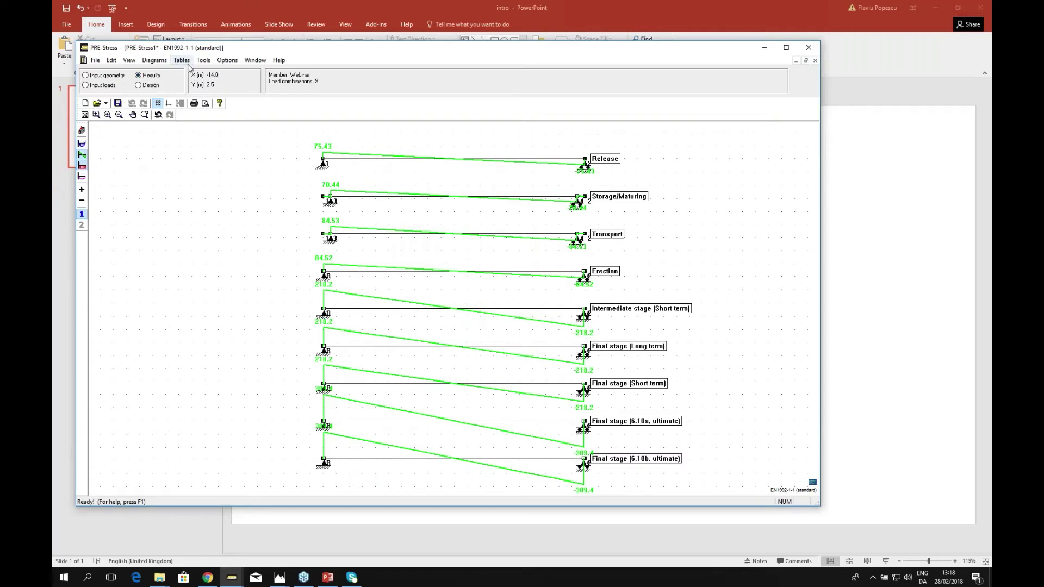
# Step: Switch to the design stage and run the code control for the Webinar beam
pyautogui.click(138, 85)
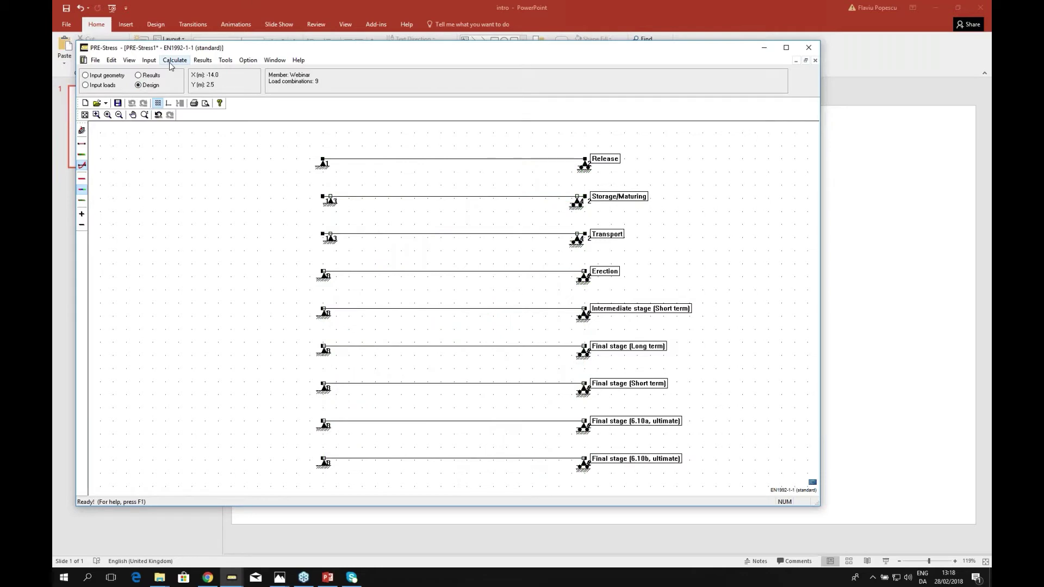
pyautogui.click(175, 60)
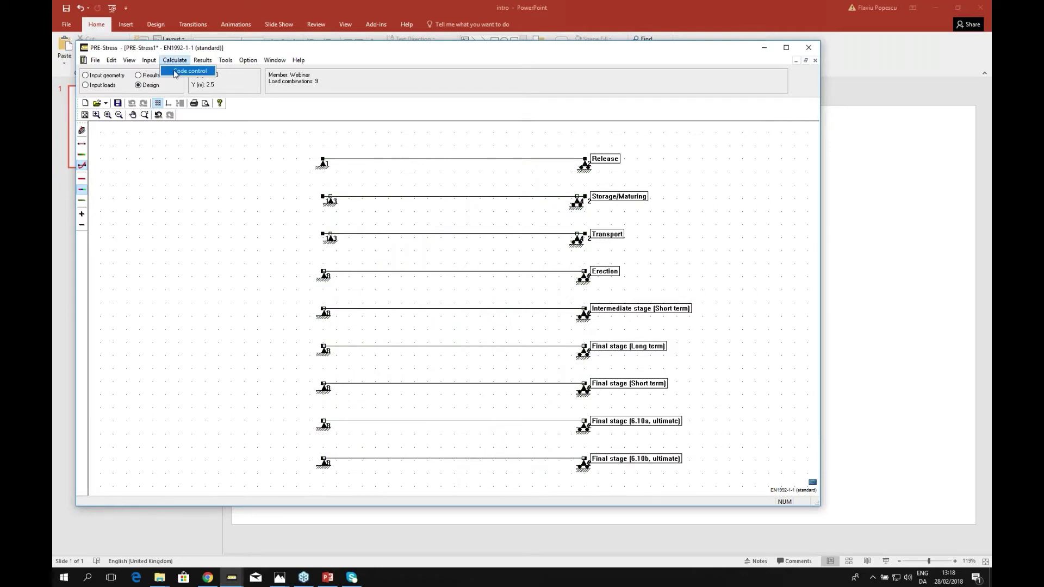
pyautogui.click(188, 70)
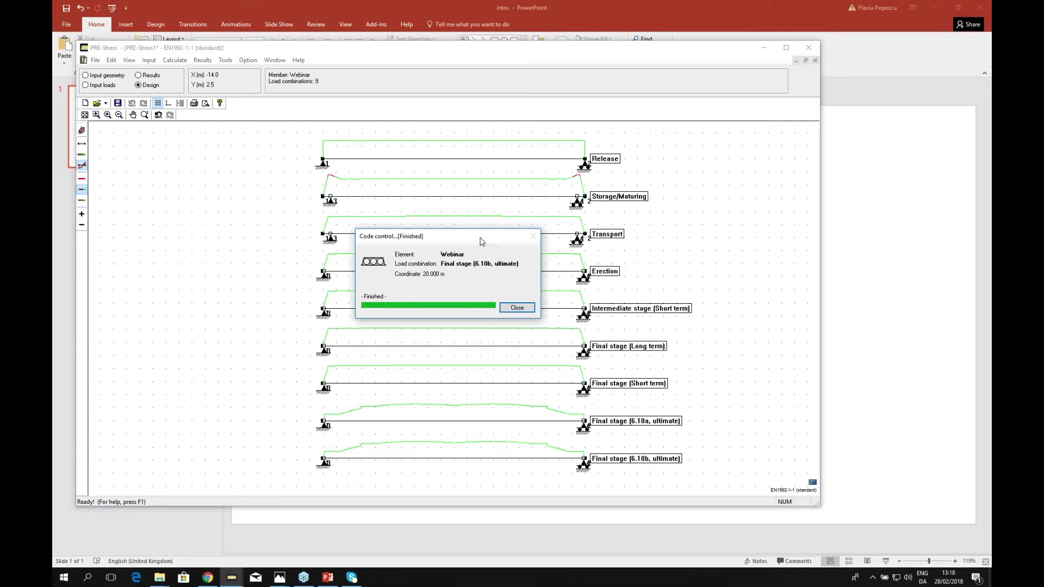
pyautogui.click(515, 310)
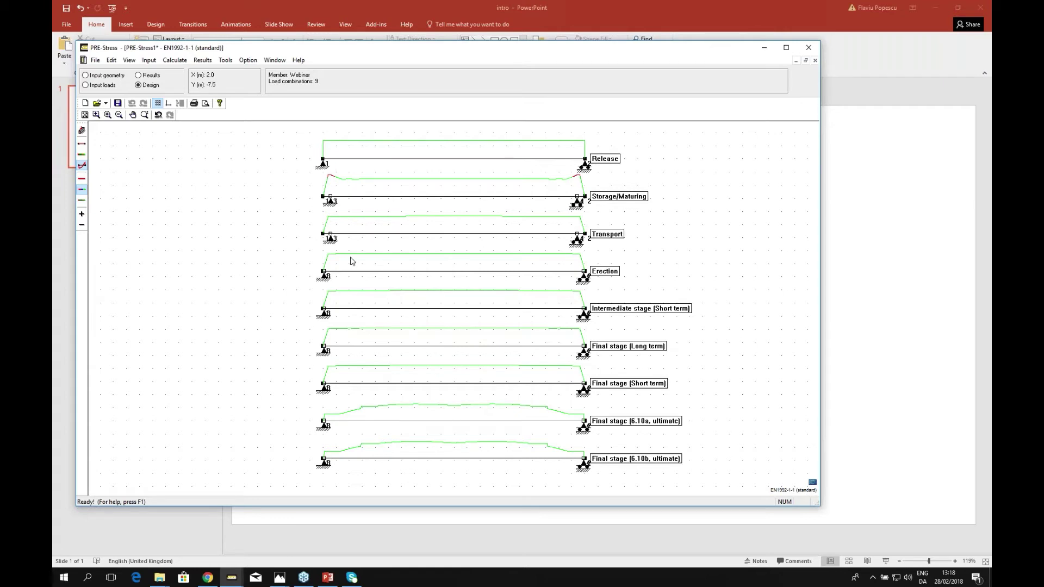
# Step: Check the code check results of the Webinar beam for the Release and Storage/Maturing load cases
pyautogui.scroll(3, 582, 182)
pyautogui.scroll(-3, 582, 182)
pyautogui.click(204, 63)
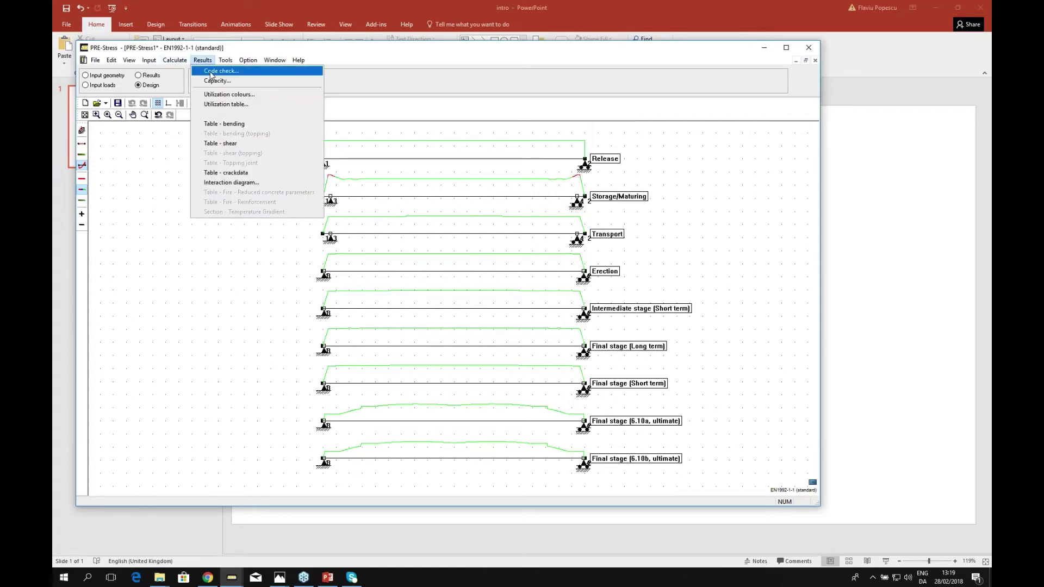
pyautogui.click(212, 71)
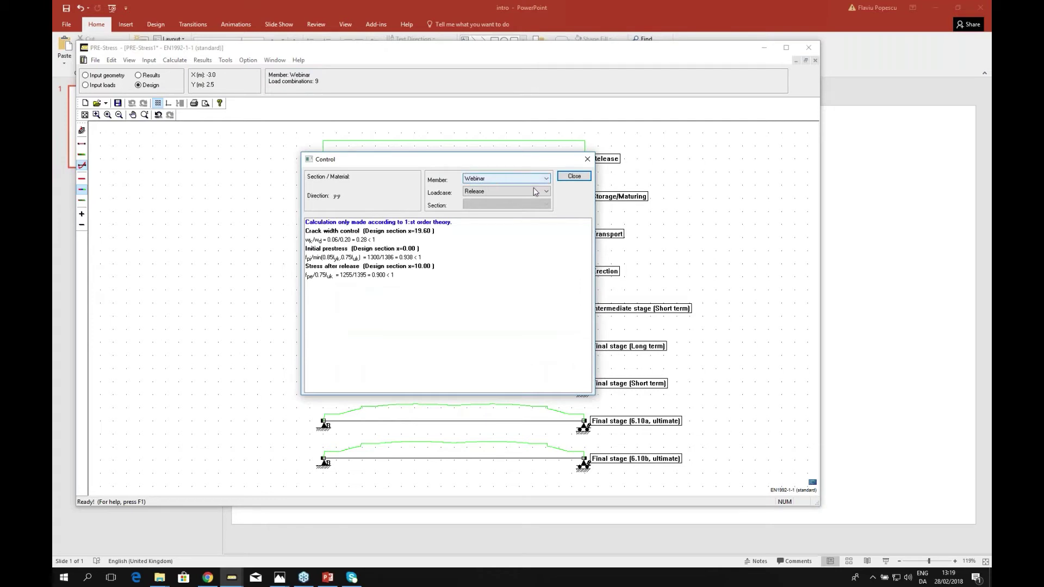
pyautogui.click(546, 193)
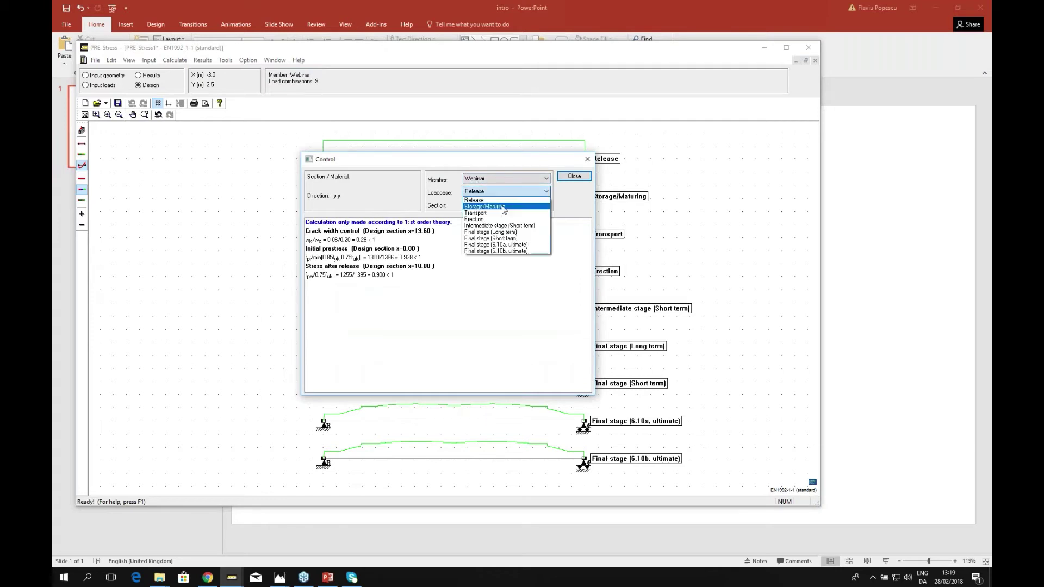
pyautogui.click(504, 207)
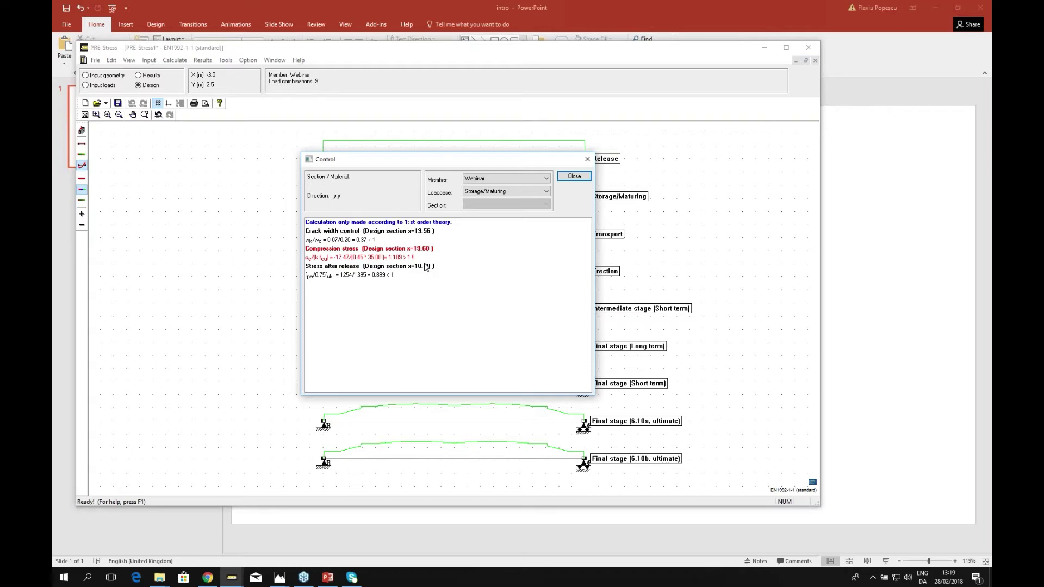
pyautogui.click(575, 177)
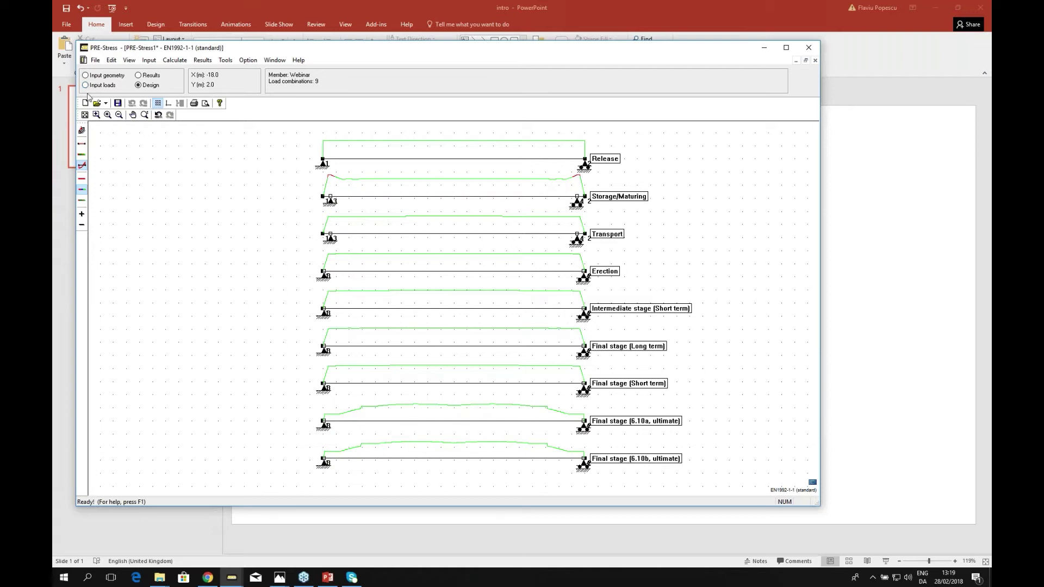
# Step: Reopen the Webinar beam's main reinforcement input and set the pre-stress of the first strand to 1100 MPa
pyautogui.click(86, 76)
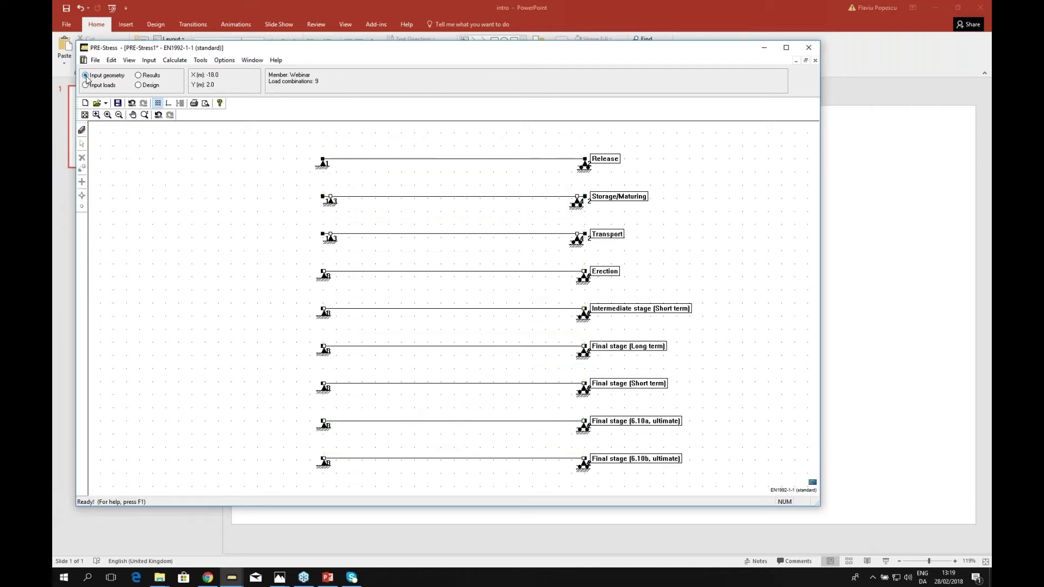
pyautogui.click(82, 132)
pyautogui.moveTo(303, 223); pyautogui.dragTo(363, 226)
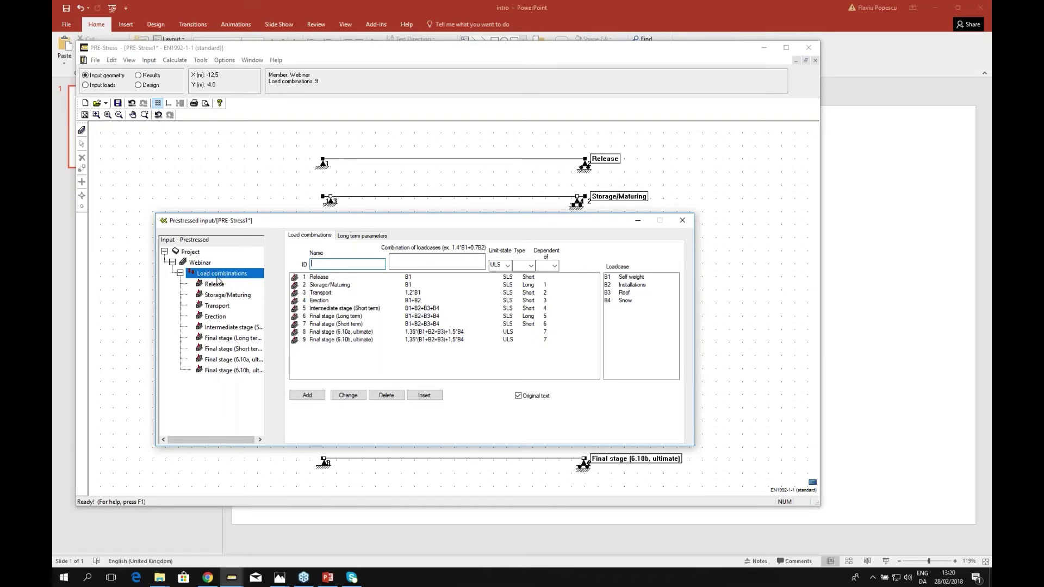
pyautogui.click(201, 263)
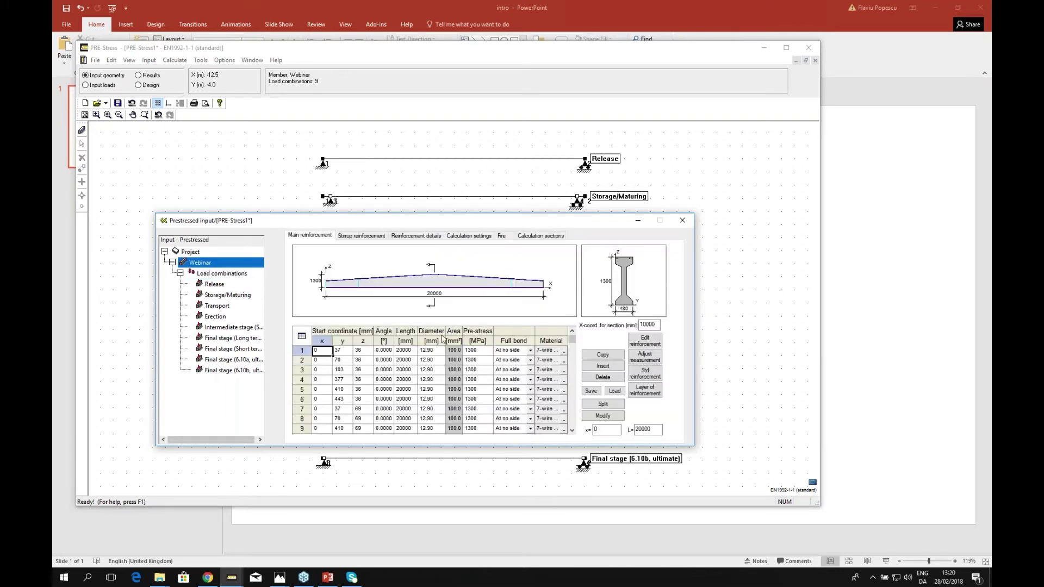
pyautogui.click(478, 352)
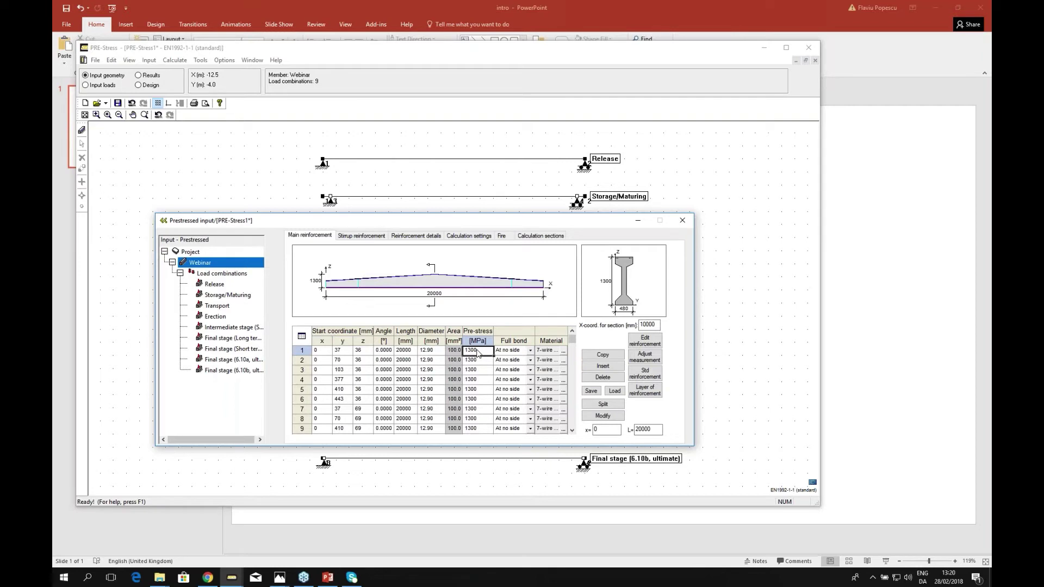
pyautogui.write('1100')
# Step: Copy the 1100 MPa pre-stress to the remaining strands in rows 2 to 10 of the main reinforcement
pyautogui.moveTo(478, 351); pyautogui.dragTo(463, 351)
pyautogui.hotkey('ctrl', 'c')
pyautogui.click(475, 360)
pyautogui.hotkey('ctrl', 'v')
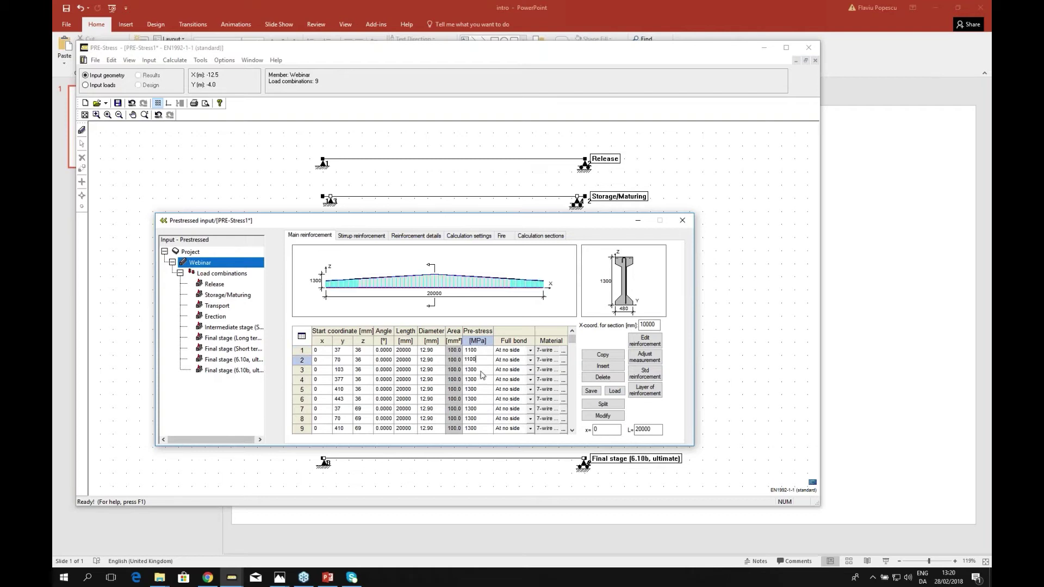
pyautogui.click(480, 371)
pyautogui.hotkey('ctrl', 'v')
pyautogui.click(480, 380)
pyautogui.hotkey('ctrl', 'v')
pyautogui.click(480, 390)
pyautogui.hotkey('ctrl', 'v')
pyautogui.click(481, 399)
pyautogui.hotkey('ctrl', 'v')
pyautogui.click(479, 409)
pyautogui.hotkey('ctrl', 'v')
pyautogui.click(480, 419)
pyautogui.hotkey('ctrl', 'v')
pyautogui.click(479, 428)
pyautogui.hotkey('ctrl', 'v')
pyautogui.click(572, 430)
pyautogui.click(572, 430)
pyautogui.click(572, 430)
pyautogui.click(478, 408)
pyautogui.hotkey('ctrl', 'v')
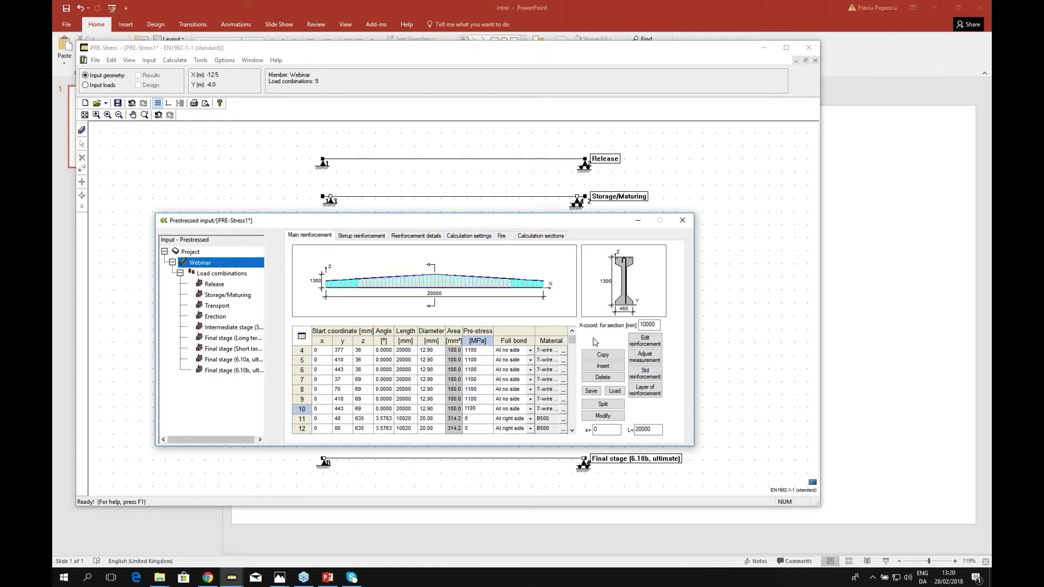
# Step: Review the main reinforcement rows and look at the option for saving the reinforcement as a pattern file without saving it
pyautogui.scroll(-5, 574, 346)
pyautogui.moveTo(573, 343); pyautogui.dragTo(573, 339)
pyautogui.click(572, 430)
pyautogui.click(573, 430)
pyautogui.click(573, 431)
pyautogui.click(572, 331)
pyautogui.click(573, 330)
pyautogui.click(573, 331)
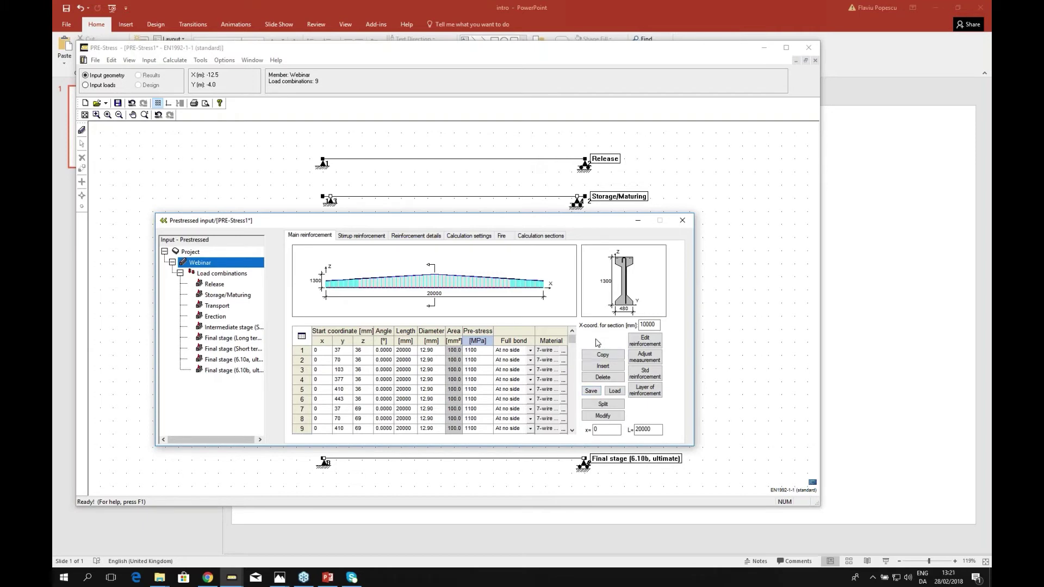
pyautogui.click(591, 391)
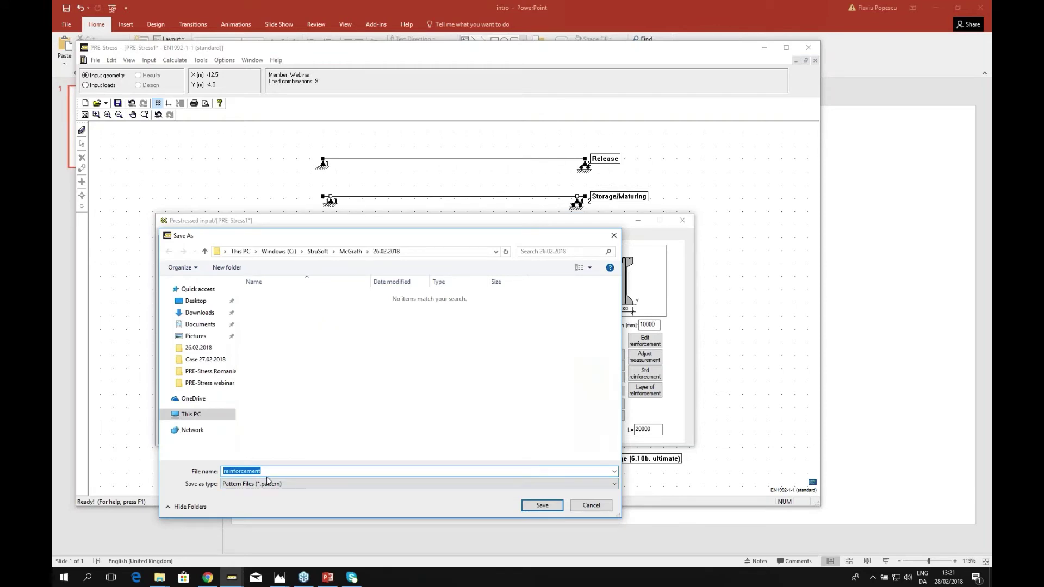
pyautogui.click(591, 506)
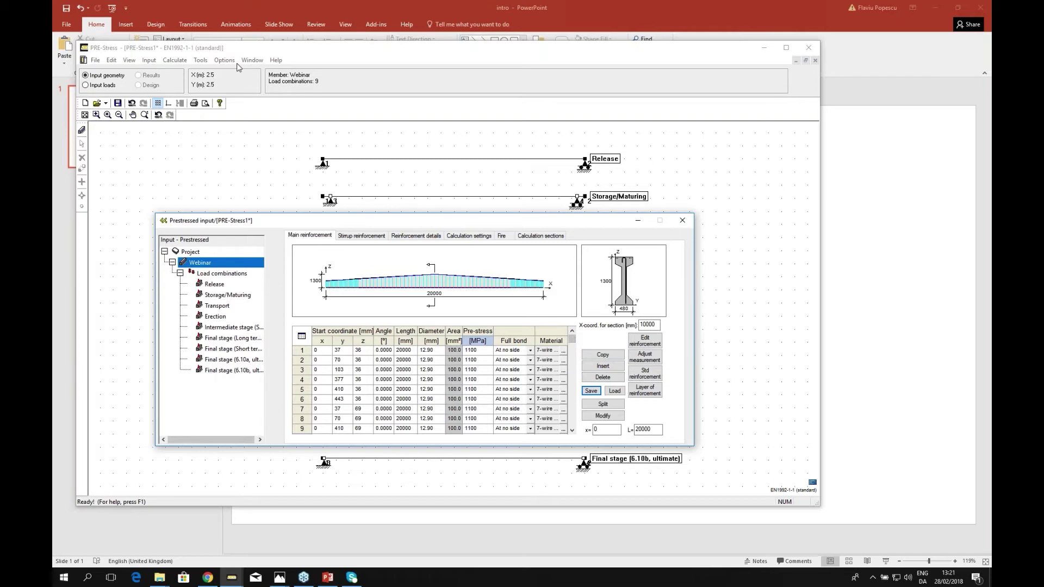
# Step: Rerun the analysis of the Webinar beam with the 1100 MPa strand pre-stress
pyautogui.click(175, 60)
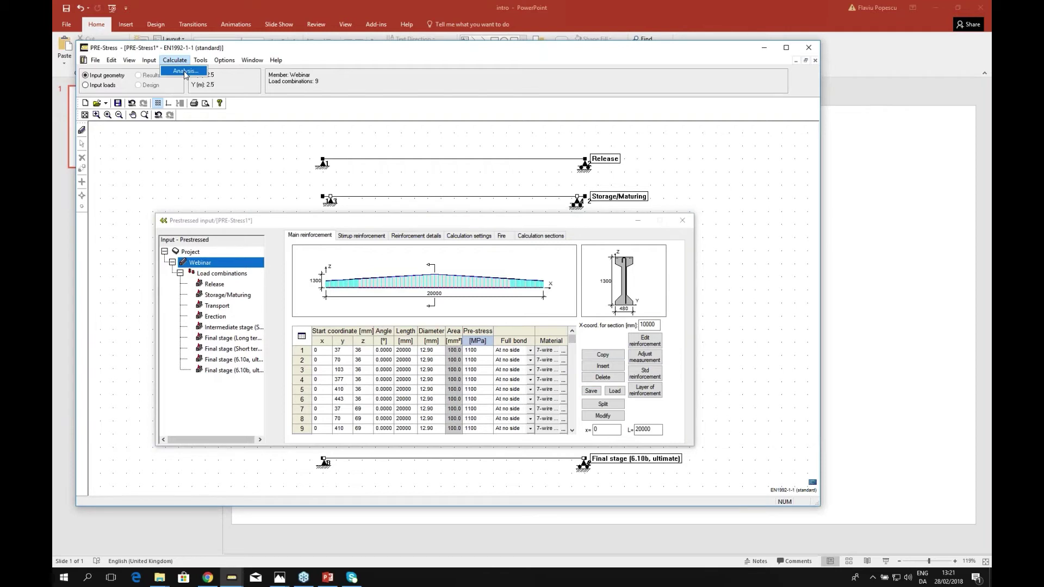
pyautogui.click(185, 71)
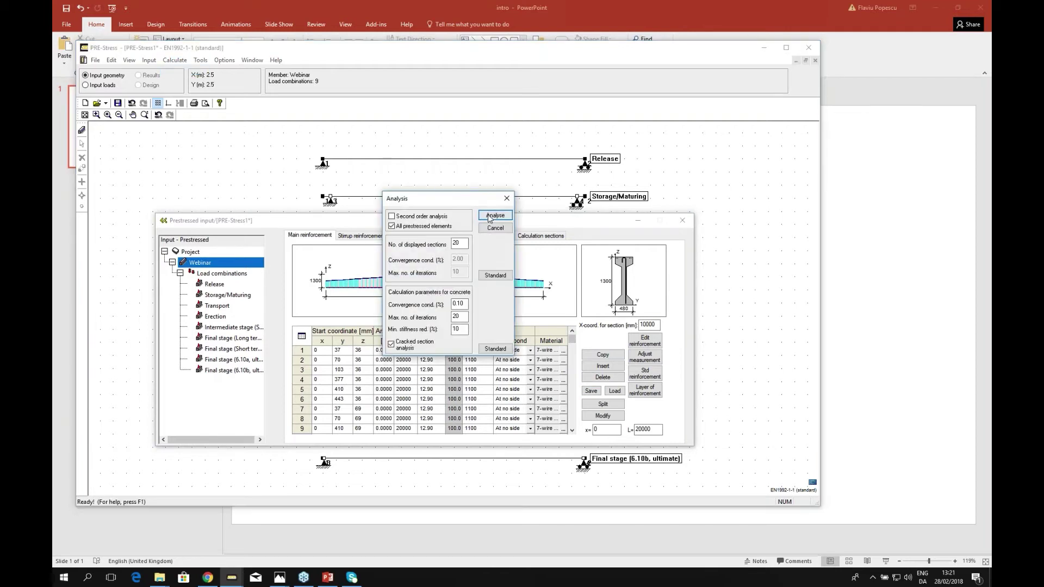
pyautogui.click(490, 217)
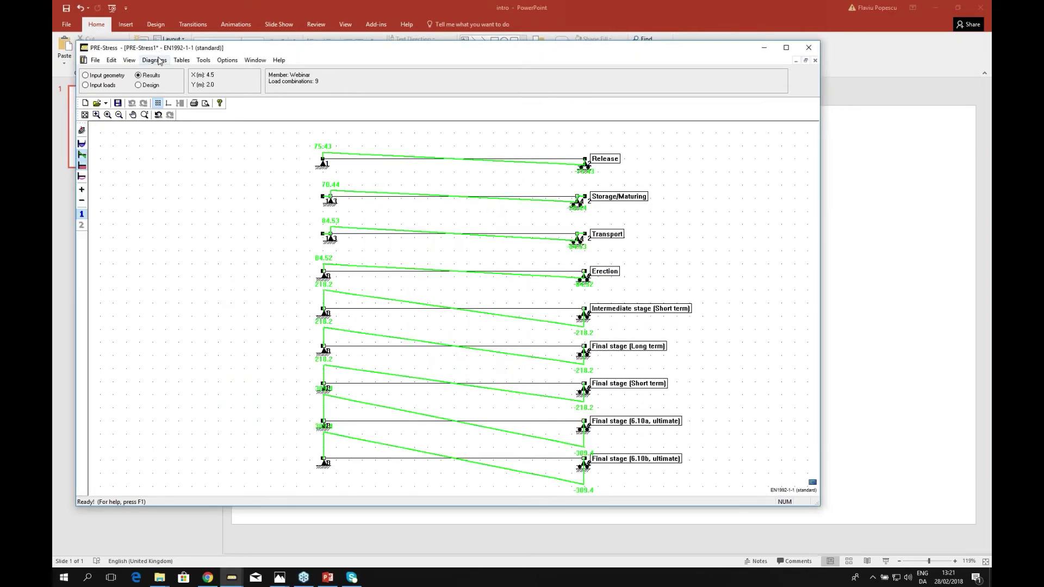
# Step: Run the code control in design mode for all load combinations and close the progress dialog
pyautogui.click(139, 85)
pyautogui.click(175, 60)
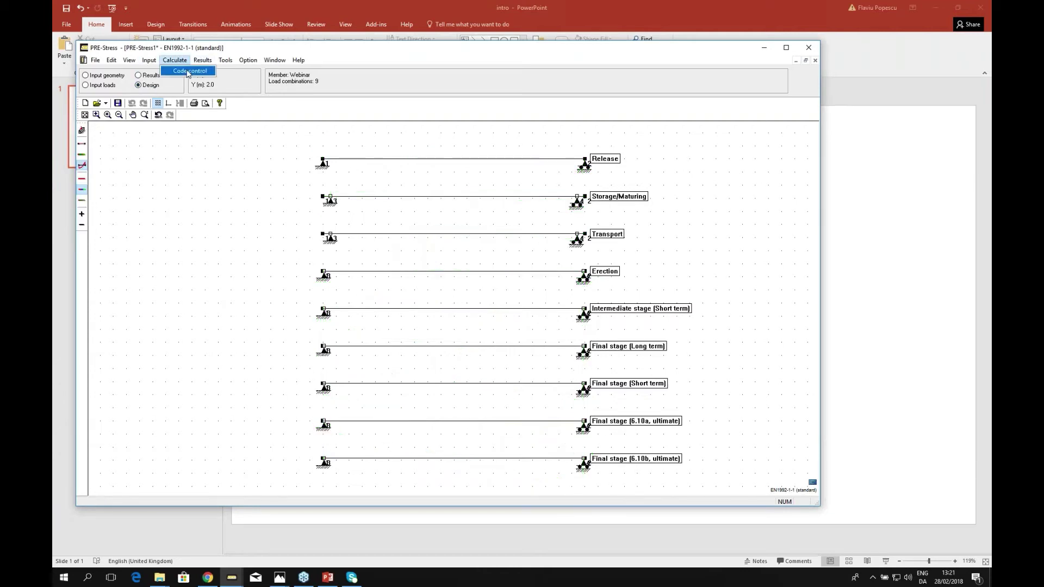
pyautogui.click(189, 72)
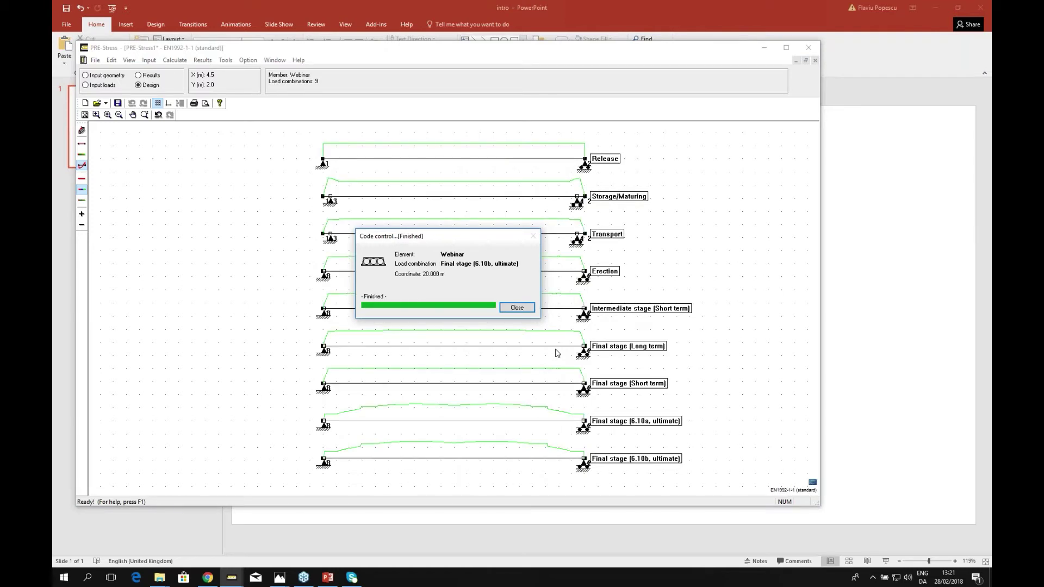
pyautogui.click(515, 307)
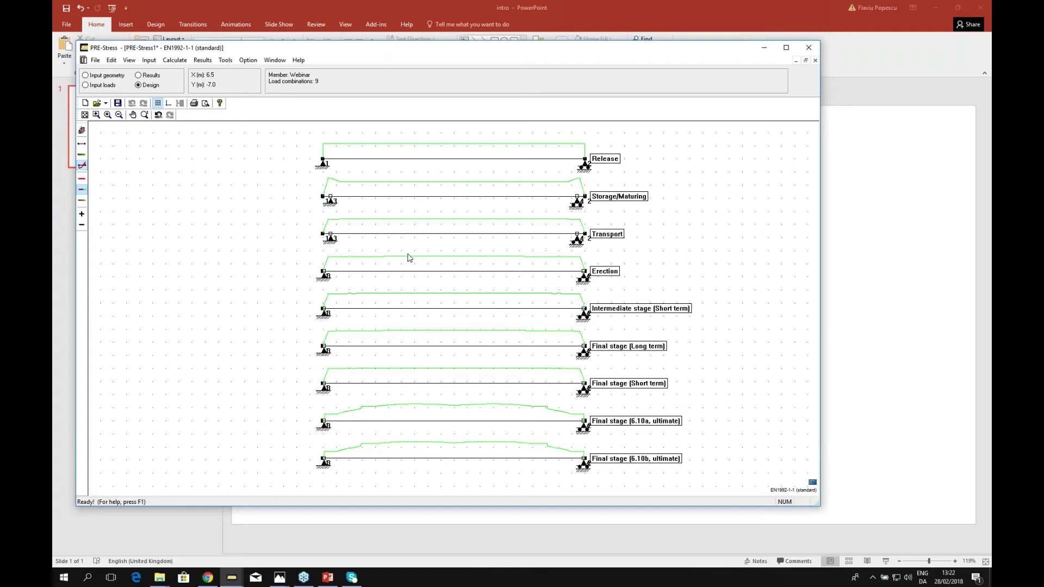
# Step: Generate the calculation report preview, fit the whole page in view and maximise the program window
pyautogui.click(194, 103)
pyautogui.click(462, 297)
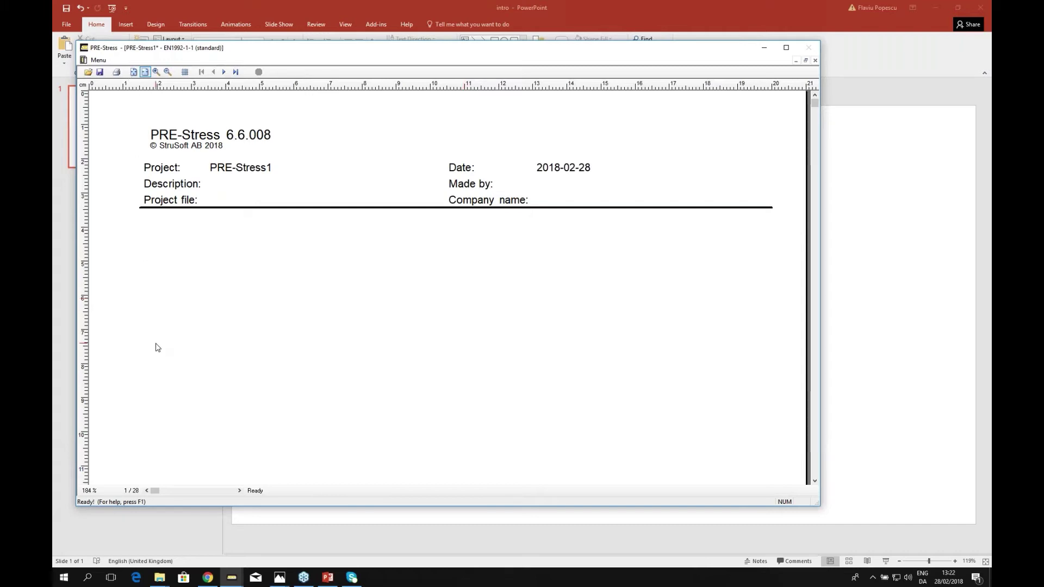
pyautogui.click(133, 72)
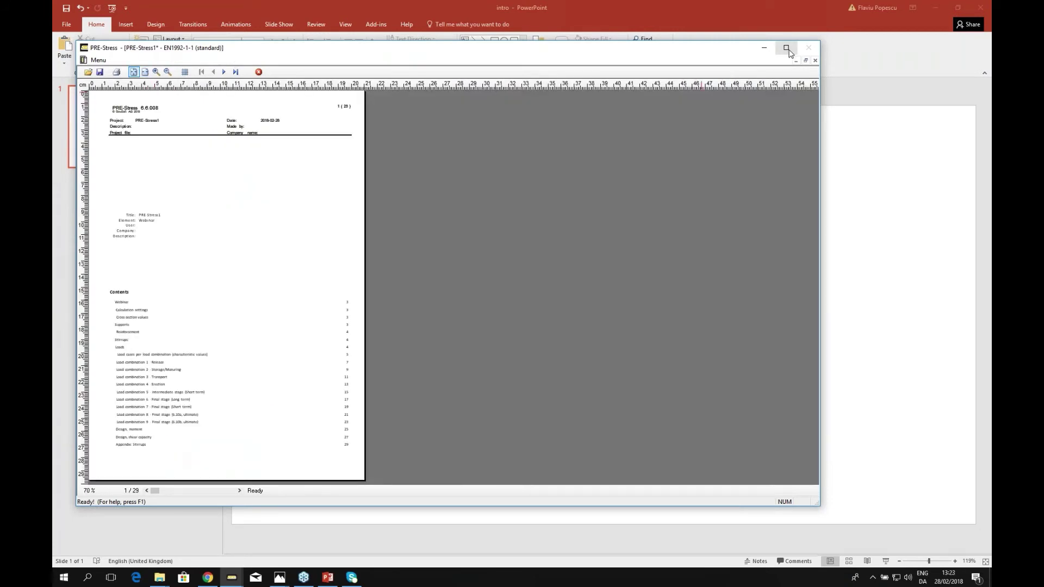
pyautogui.click(786, 48)
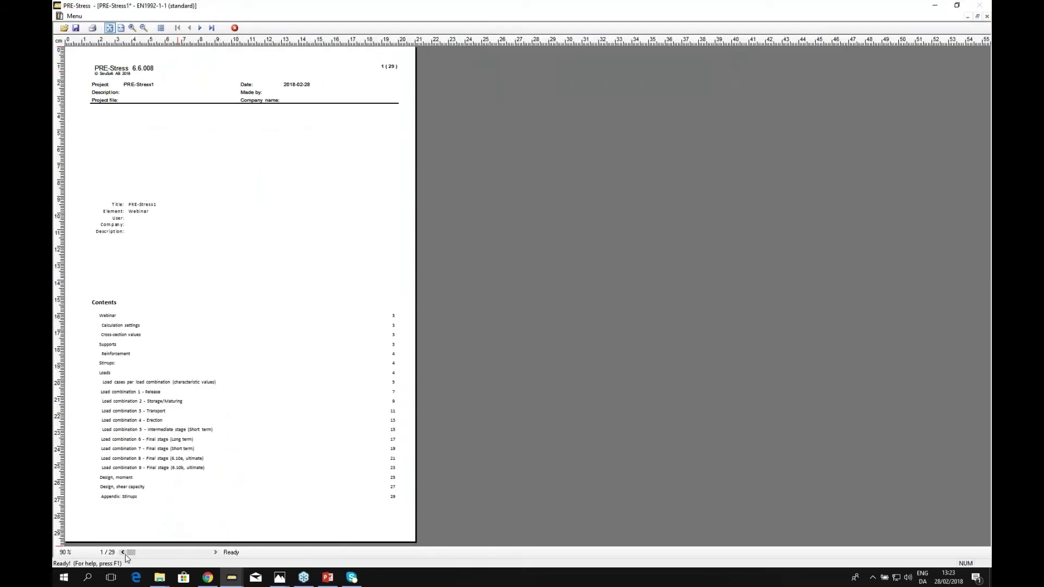
# Step: Page through the report from the contents to the stirrup appendix on page 29, examining input and design tables, and close it
pyautogui.click(200, 27)
pyautogui.click(200, 28)
pyautogui.click(200, 28)
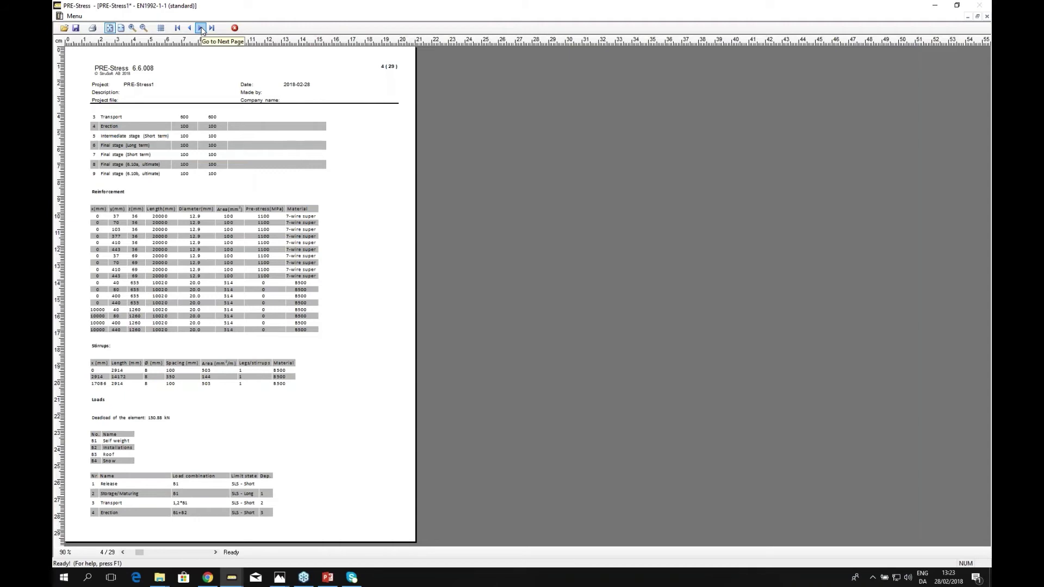
pyautogui.click(201, 28)
pyautogui.click(201, 28)
pyautogui.click(200, 28)
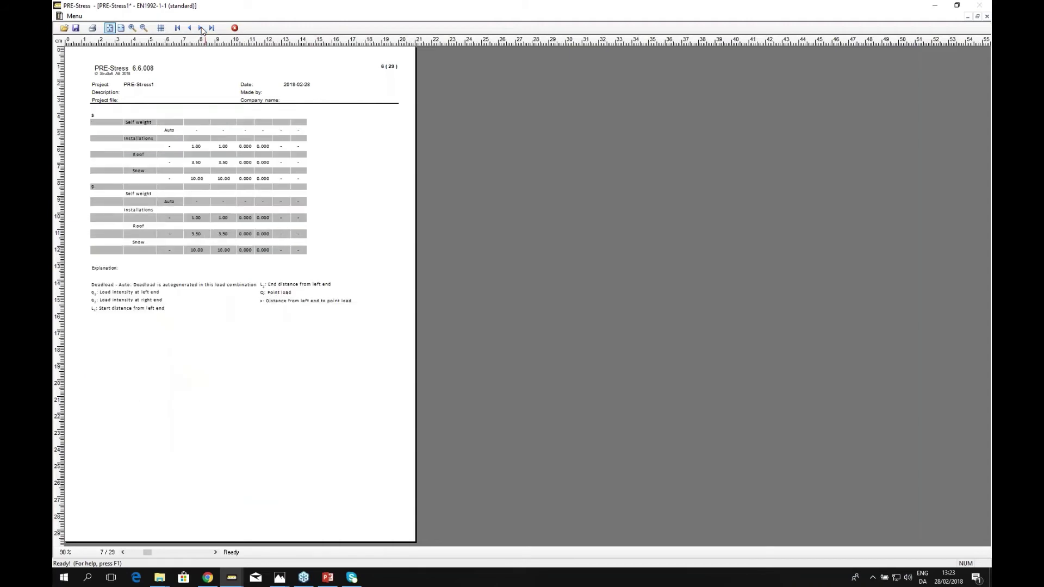
pyautogui.click(201, 28)
pyautogui.click(200, 28)
pyautogui.click(200, 28)
pyautogui.click(201, 28)
pyautogui.click(200, 27)
pyautogui.click(201, 27)
pyautogui.click(201, 28)
pyautogui.click(200, 28)
pyautogui.click(201, 27)
pyautogui.click(201, 27)
pyautogui.click(201, 28)
pyautogui.click(201, 27)
pyautogui.click(201, 28)
pyautogui.click(200, 28)
pyautogui.click(201, 27)
pyautogui.click(200, 28)
pyautogui.click(200, 28)
pyautogui.click(200, 28)
pyautogui.click(201, 27)
pyautogui.click(200, 28)
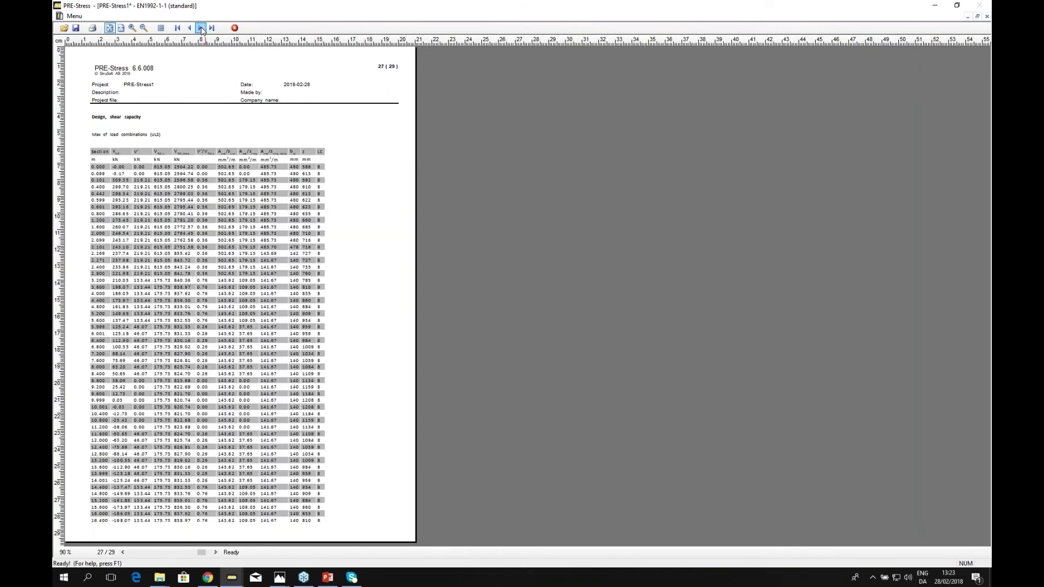
pyautogui.click(201, 28)
pyautogui.click(201, 28)
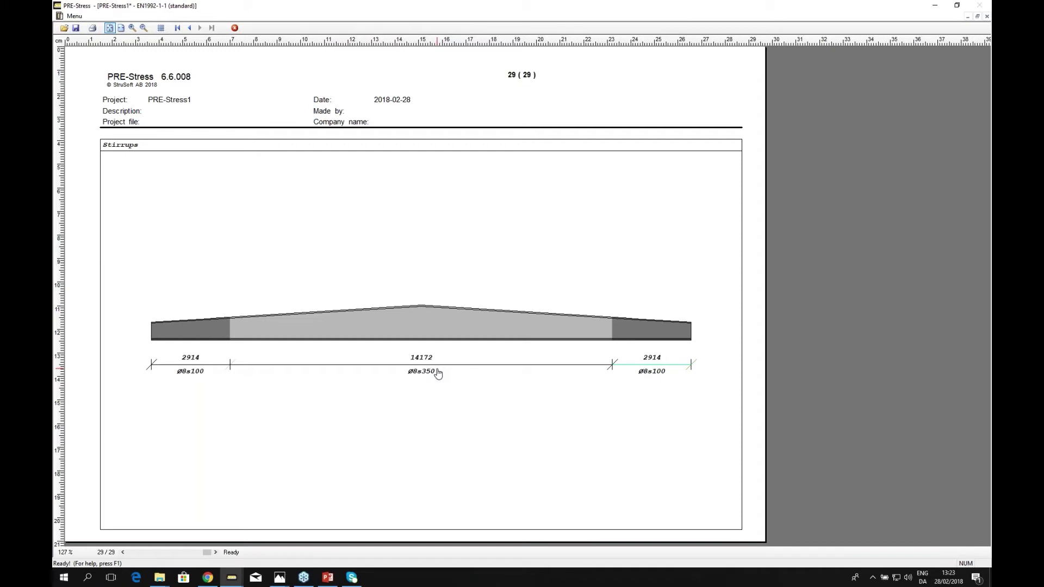
pyautogui.click(235, 29)
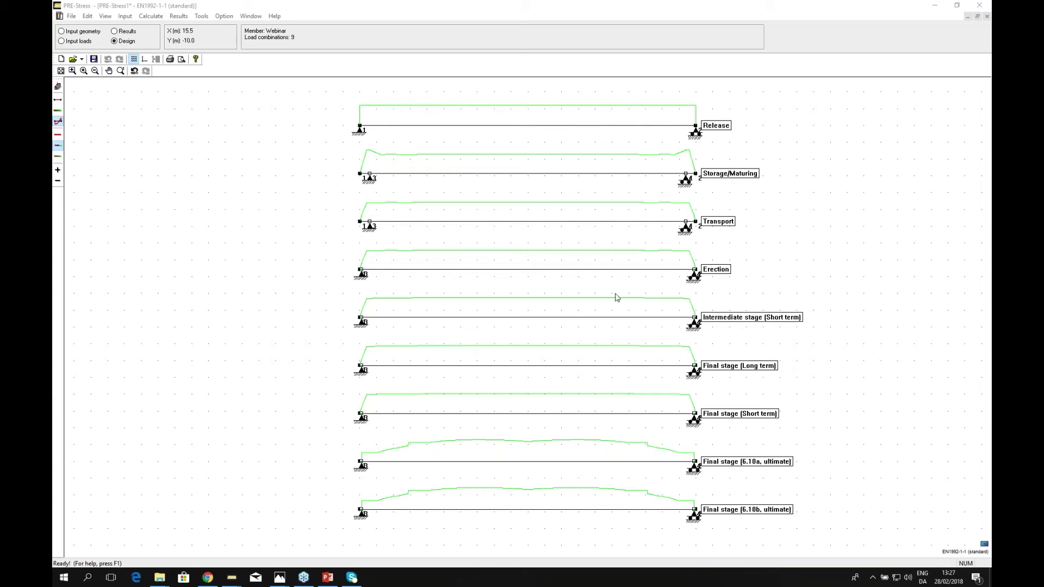
# Step: Reopen the calculation report with the Standard layout and view the beam's input data on page 3 in whole-page view
pyautogui.click(171, 60)
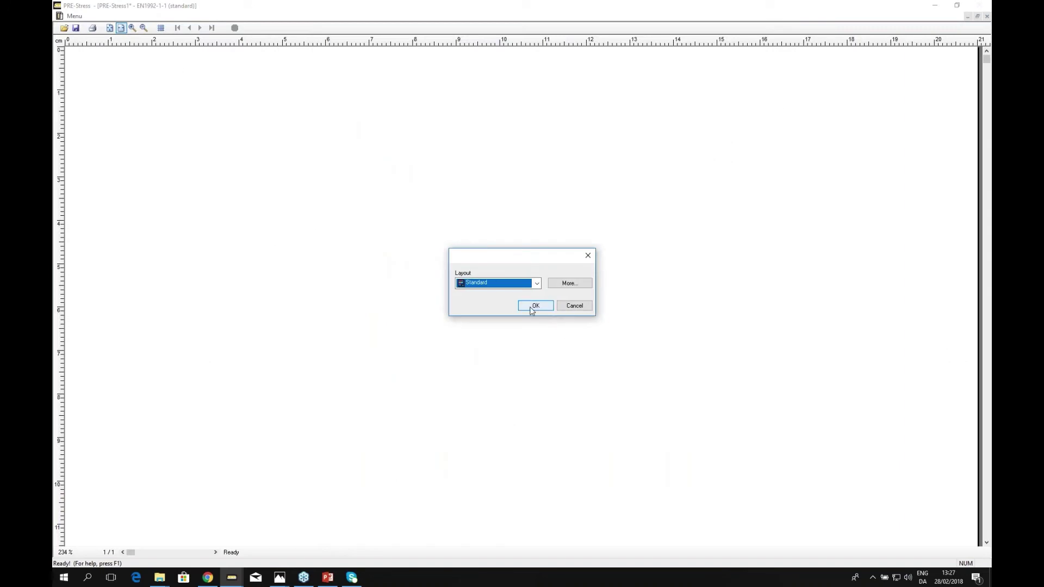
pyautogui.click(532, 306)
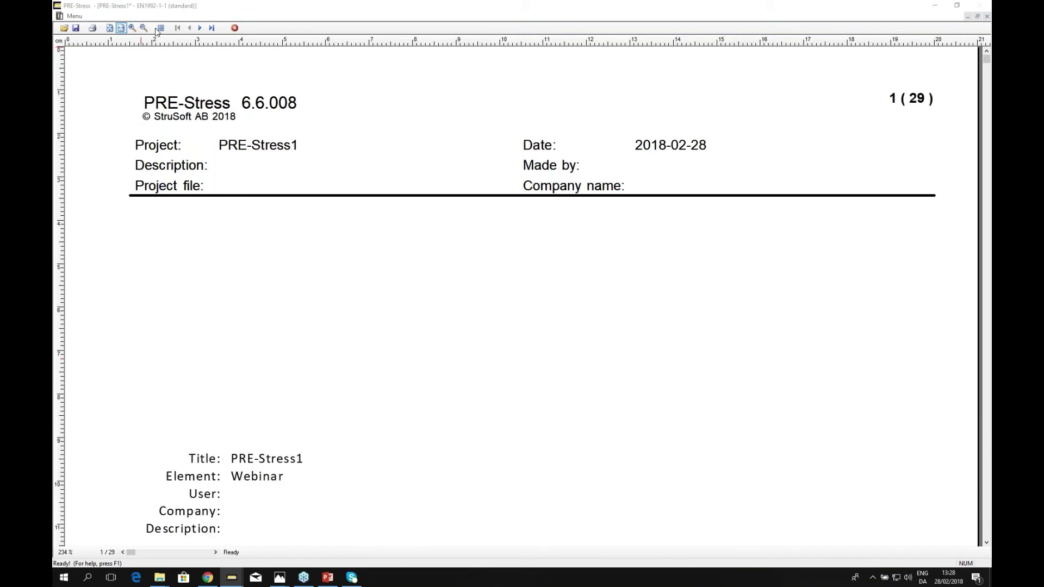
pyautogui.click(109, 27)
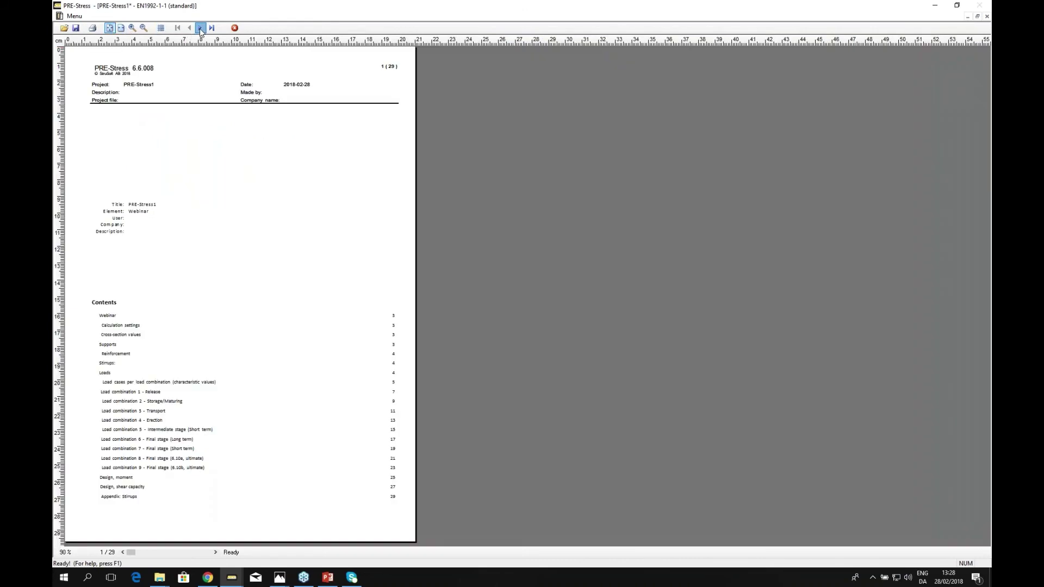
pyautogui.click(200, 29)
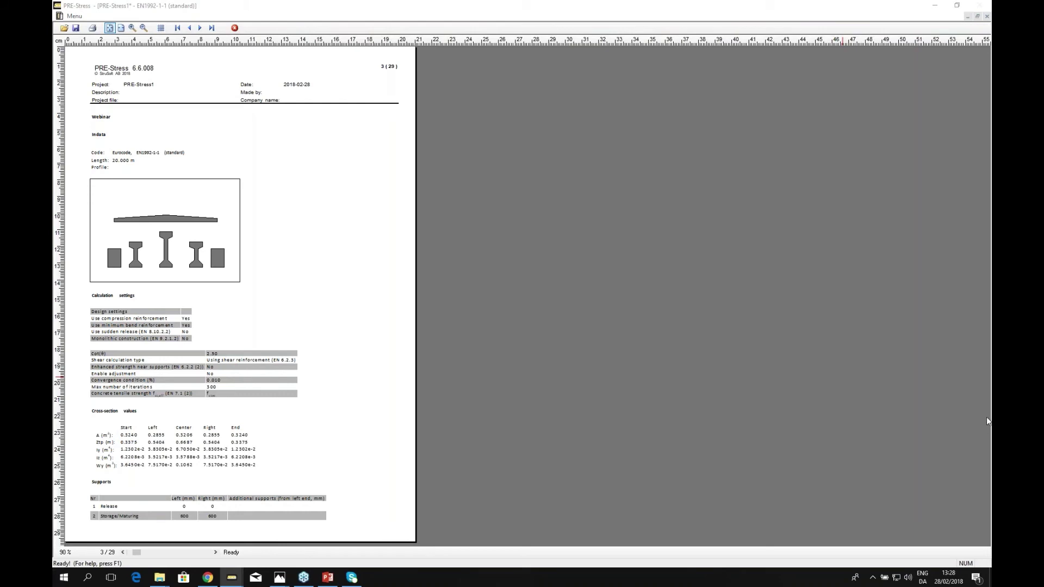
# Step: Switch to the PowerPoint title slide and highlight the presenter's e-mail address and phone number in turn
pyautogui.click(327, 577)
pyautogui.moveTo(719, 444); pyautogui.dragTo(492, 444)
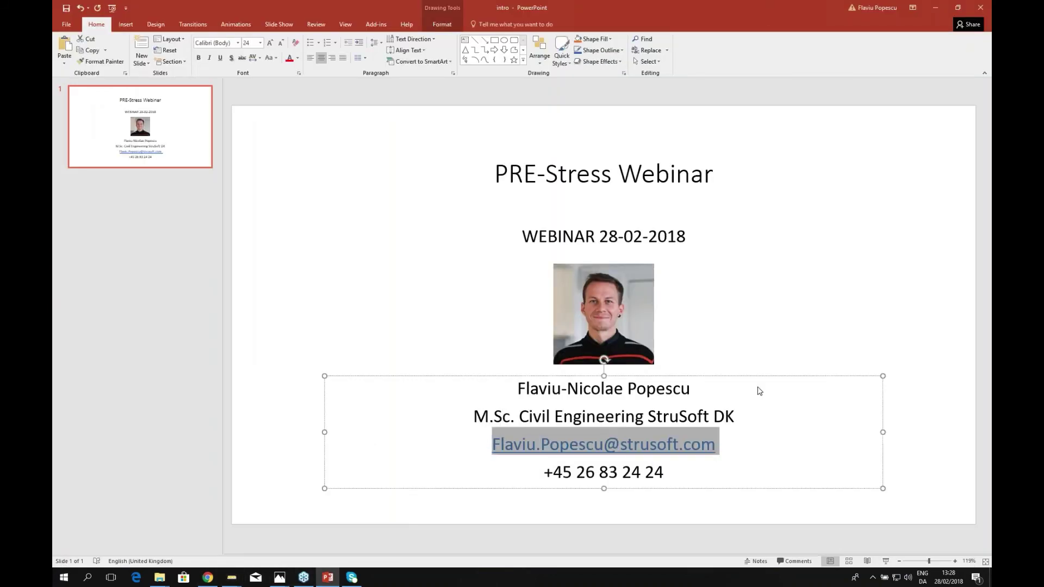
pyautogui.click(759, 299)
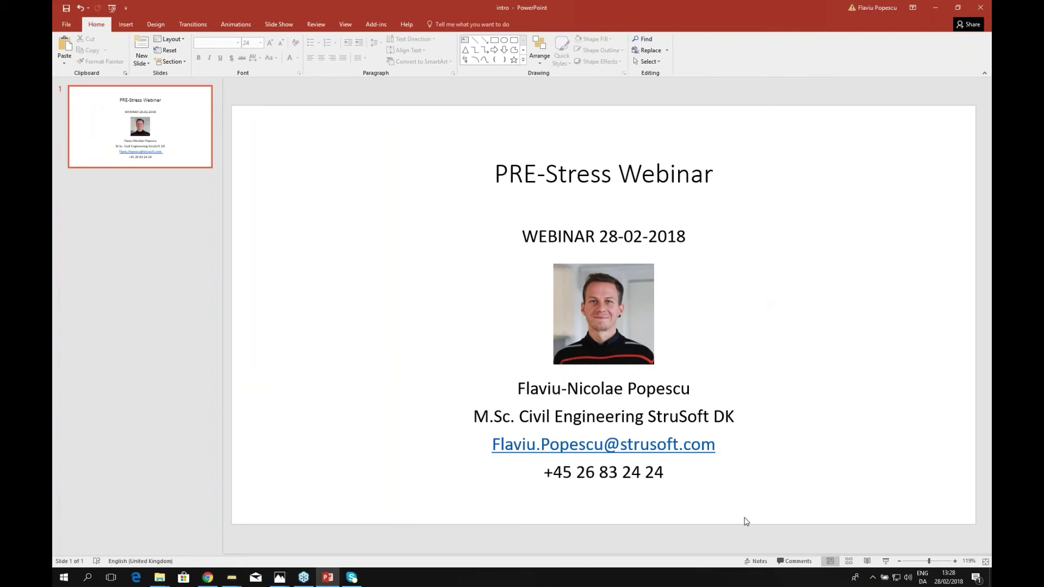
pyautogui.click(551, 472)
pyautogui.moveTo(550, 472); pyautogui.dragTo(674, 468)
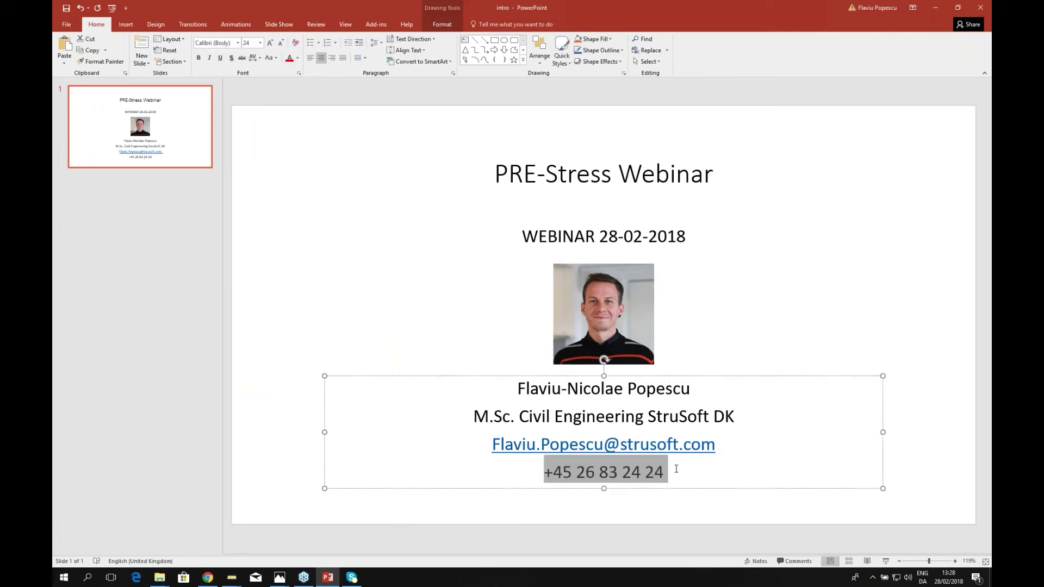
pyautogui.click(767, 440)
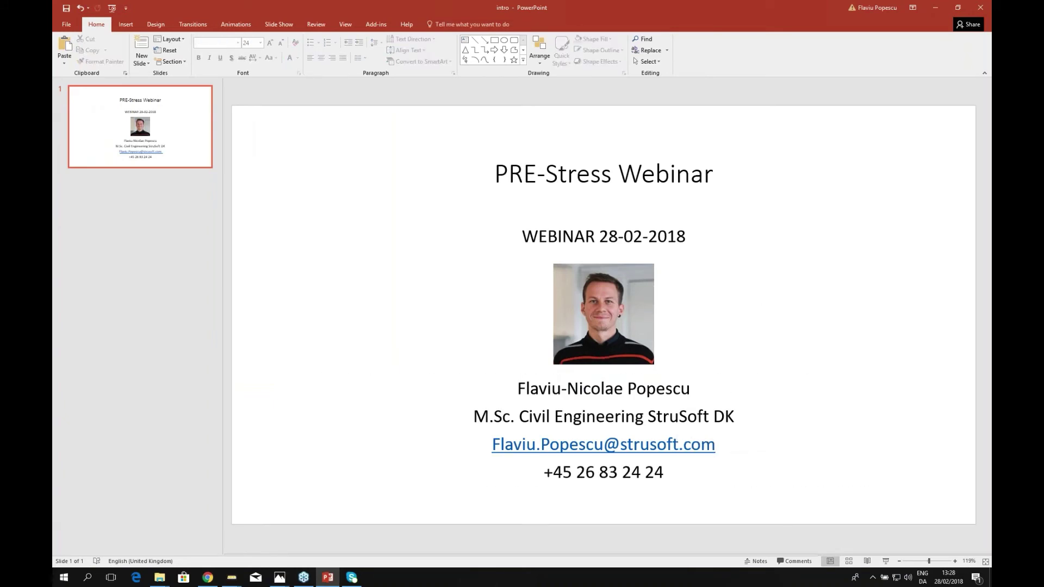
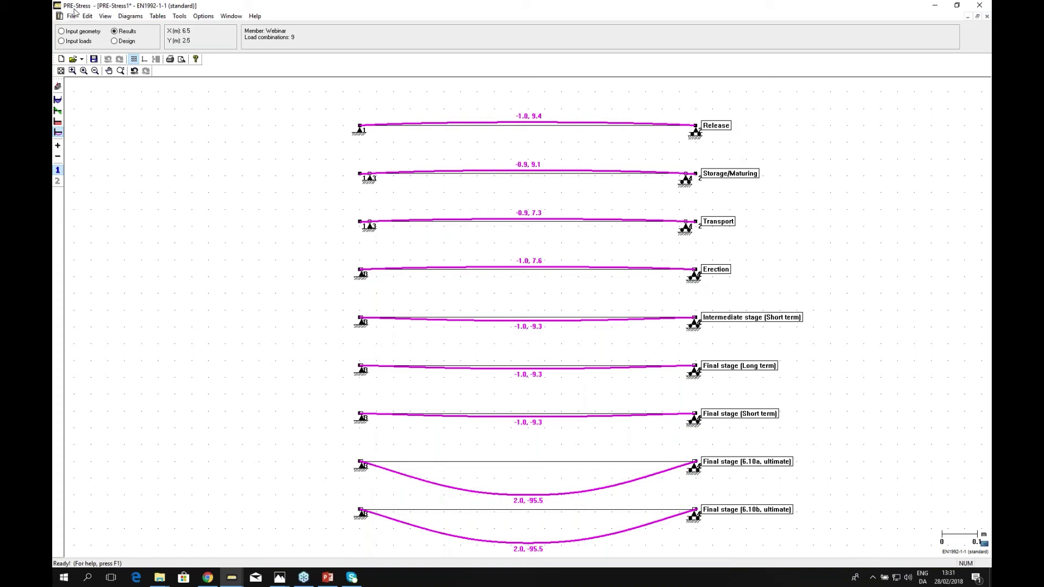
# Step: Reopen the prestressed input in geometry mode and view the material settings of the Transport and Storage/Maturing load combinations
pyautogui.click(61, 32)
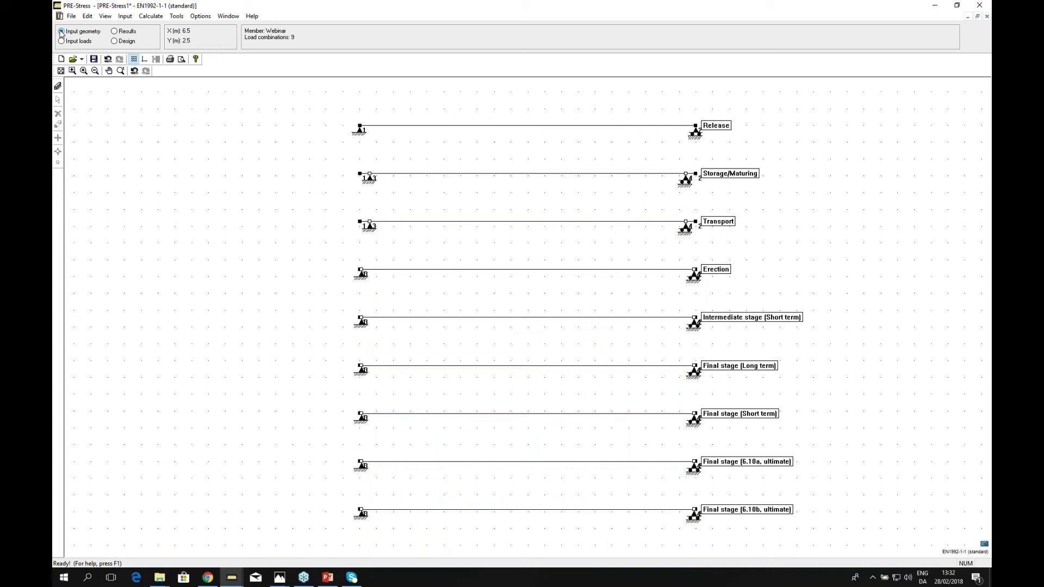
pyautogui.click(58, 86)
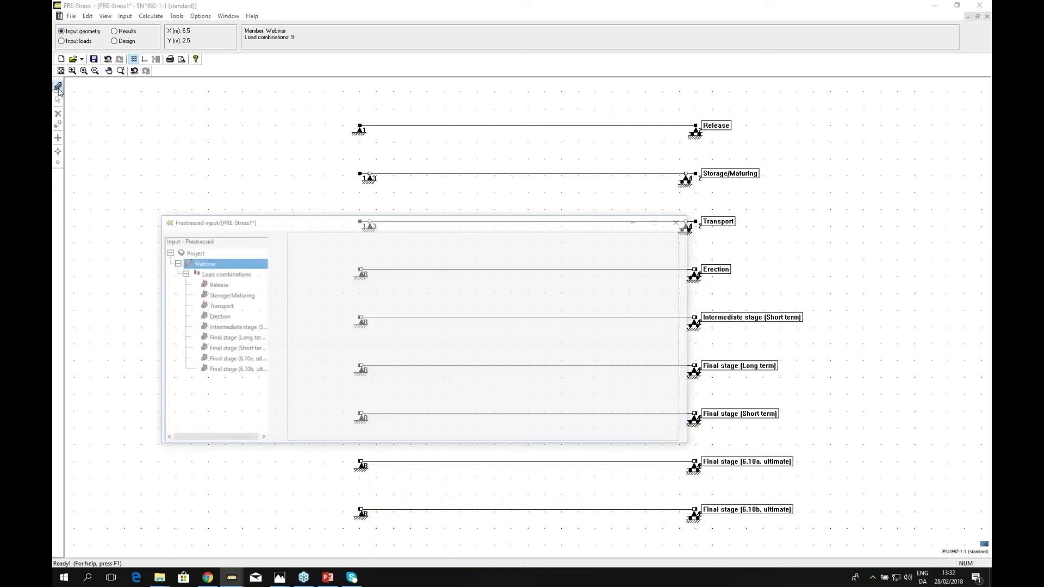
pyautogui.click(218, 307)
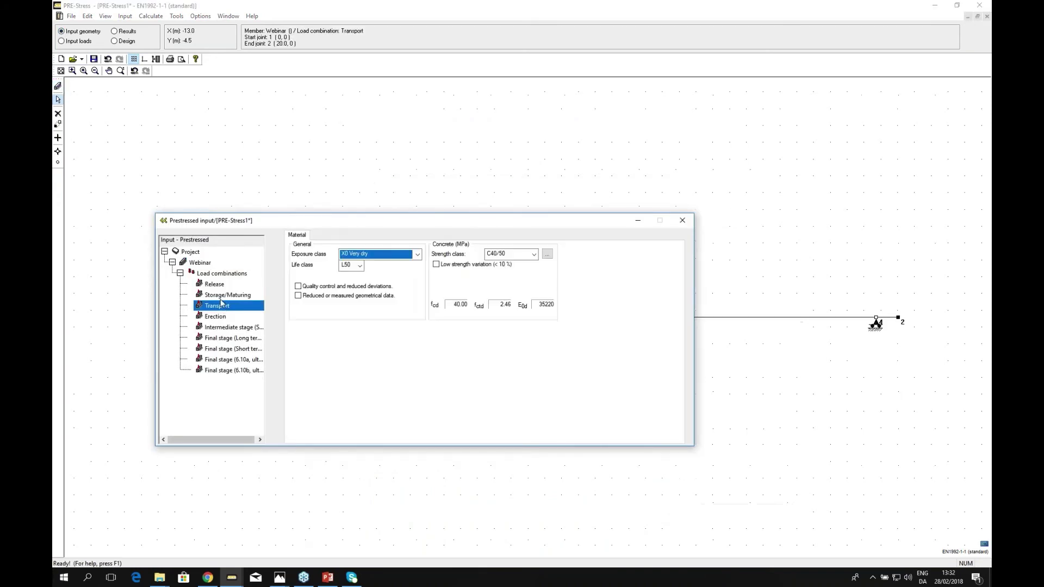
pyautogui.click(218, 296)
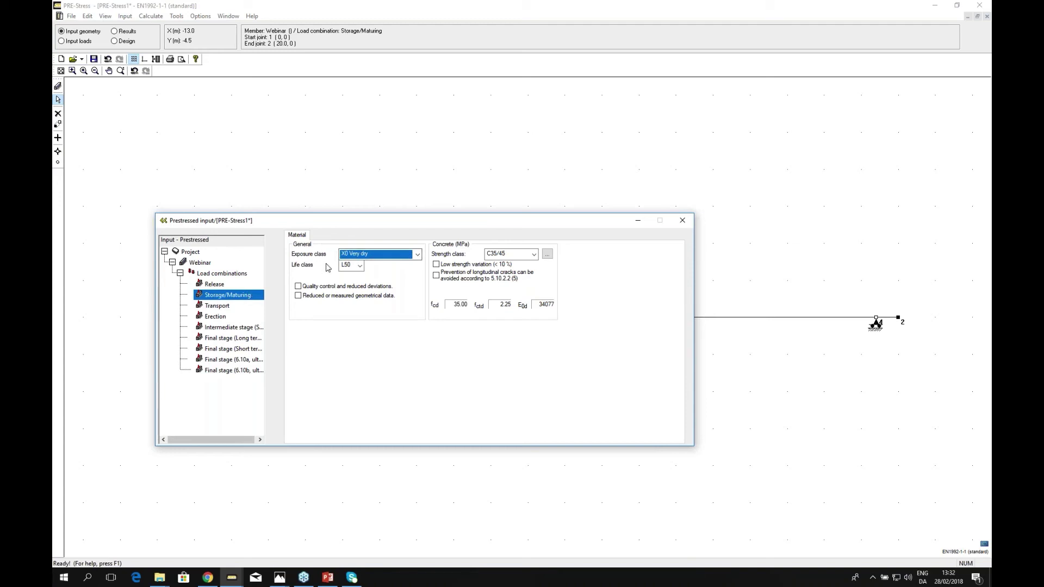
# Step: Look through the exposure class and life class options for the Storage/Maturing load combination
pyautogui.click(417, 254)
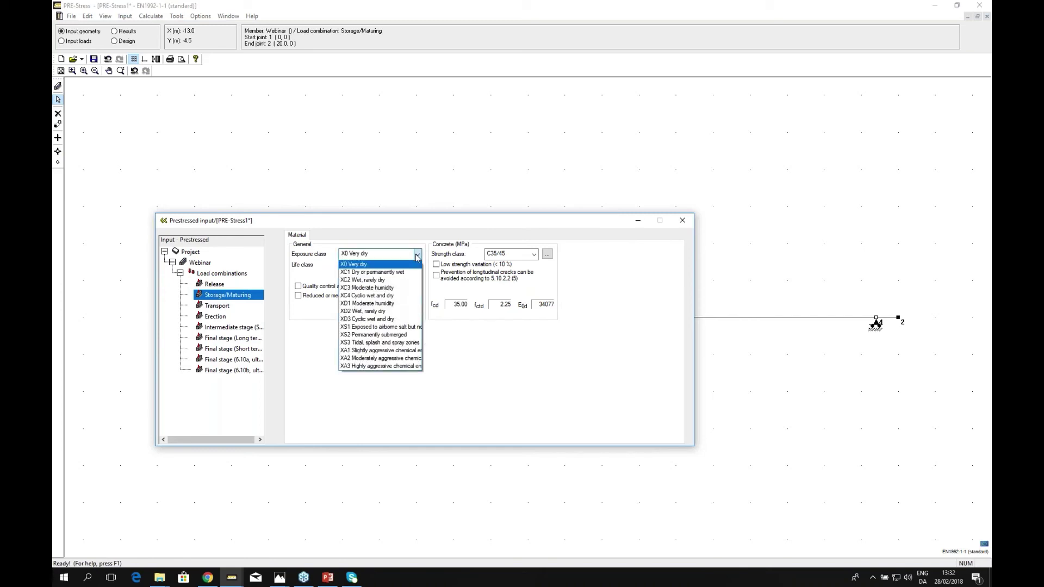
pyautogui.click(454, 363)
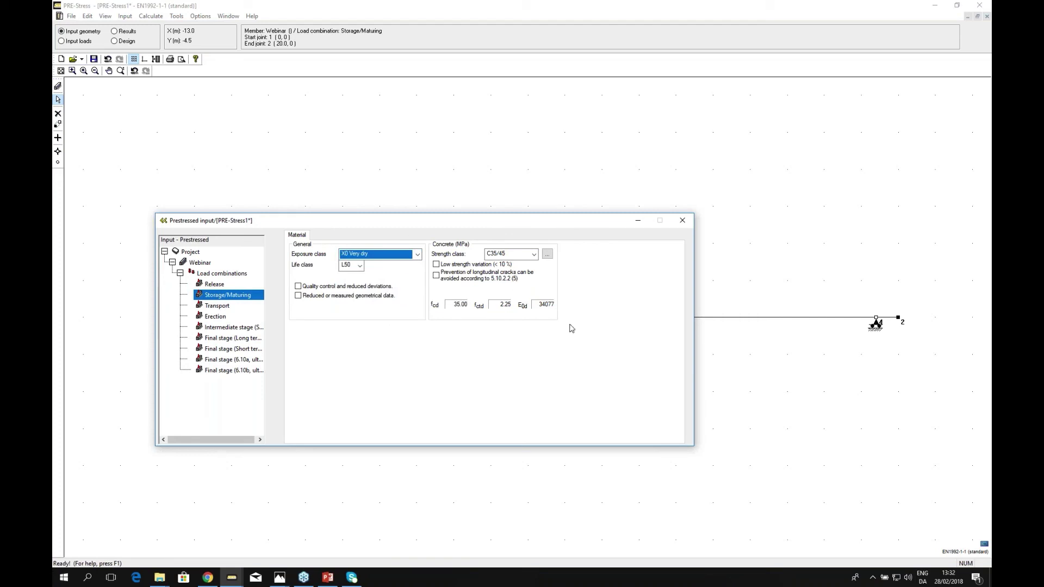
pyautogui.click(359, 266)
pyautogui.click(406, 270)
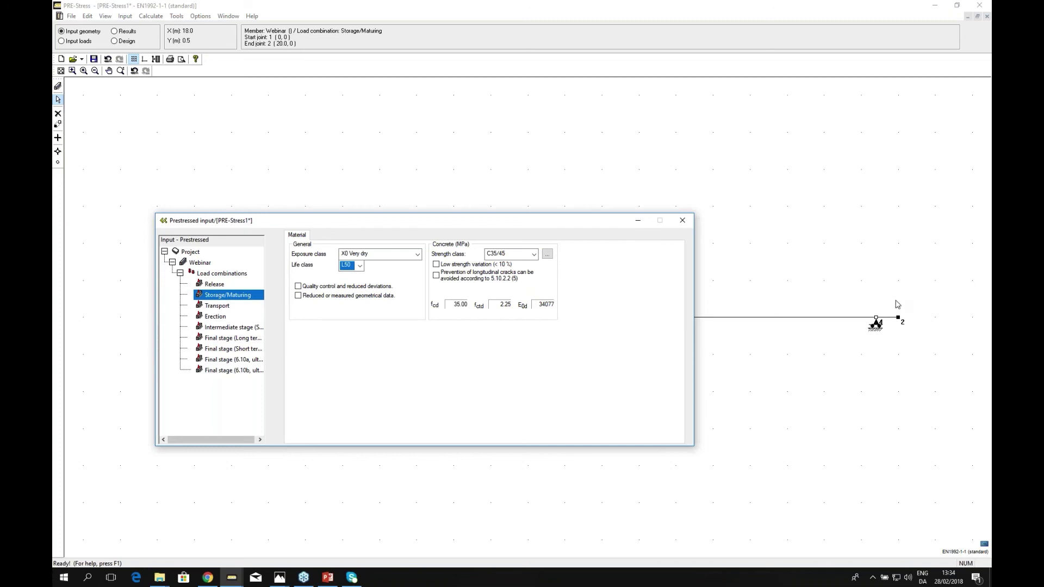
pyautogui.click(860, 308)
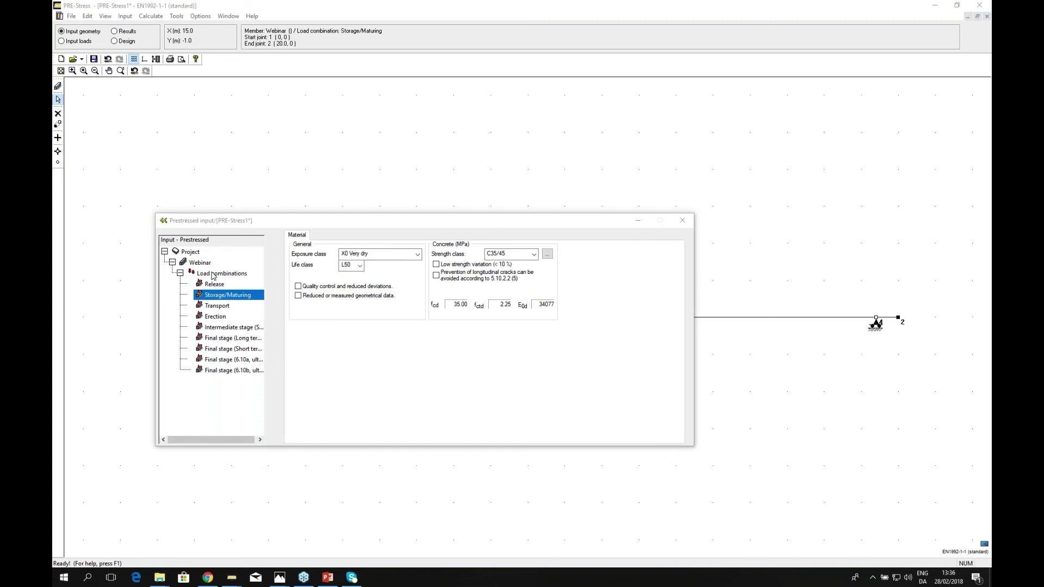
# Step: View the Webinar beam's main and stirrup reinforcement input, including the automatic design of stirrups option
pyautogui.click(205, 263)
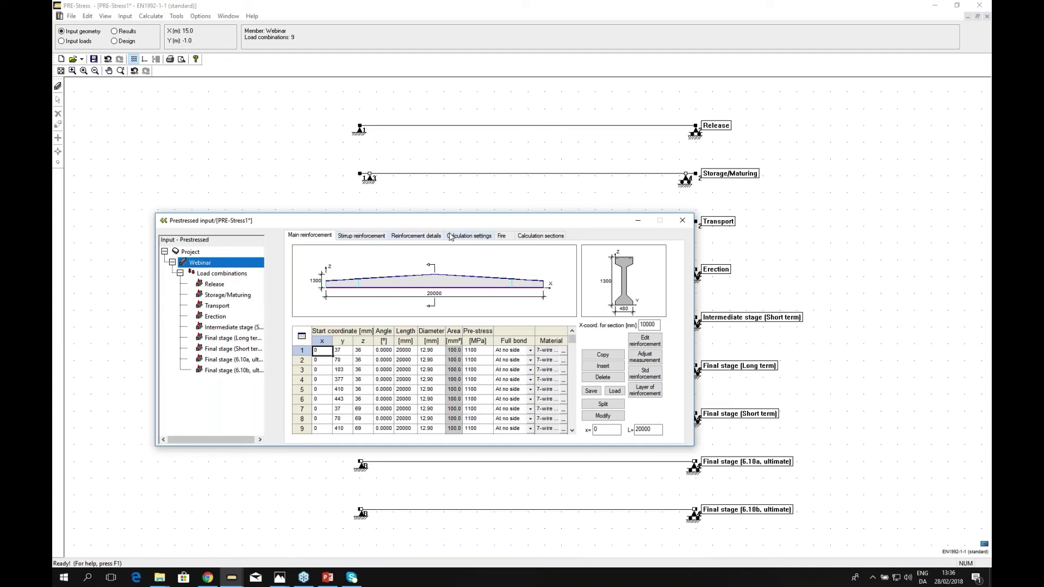
pyautogui.click(372, 238)
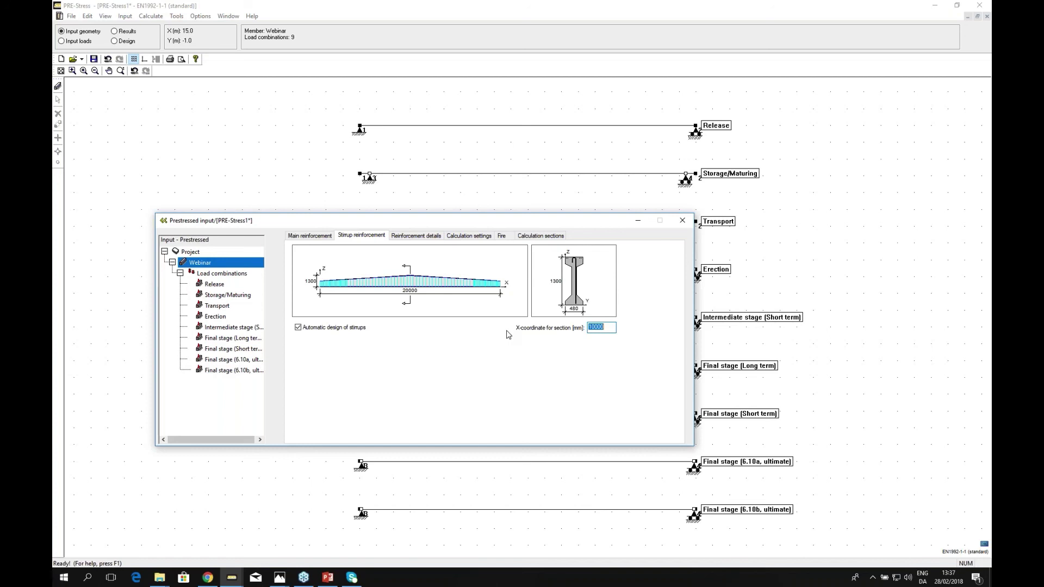
pyautogui.click(863, 296)
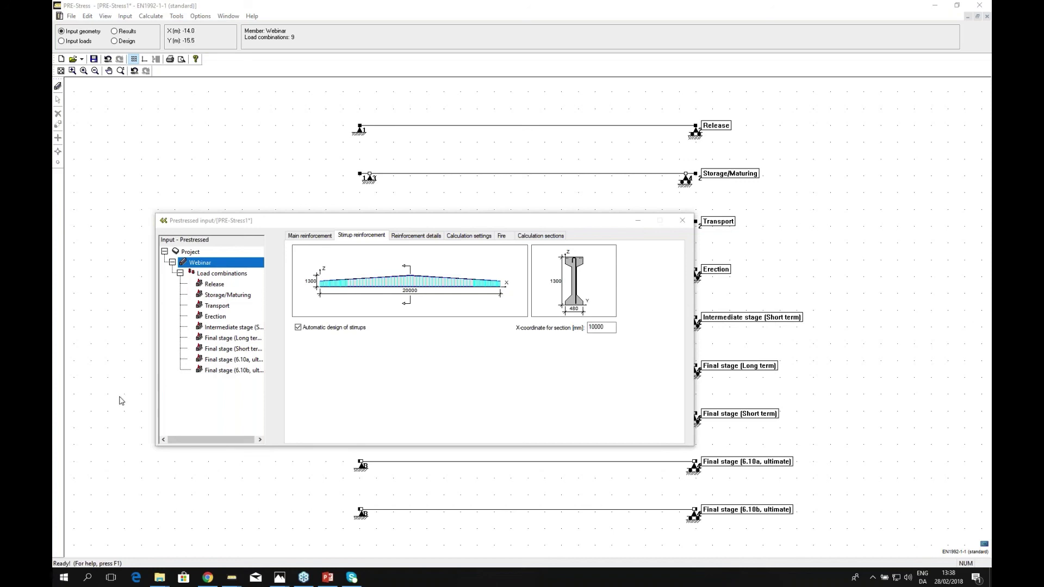
pyautogui.moveTo(210, 581)
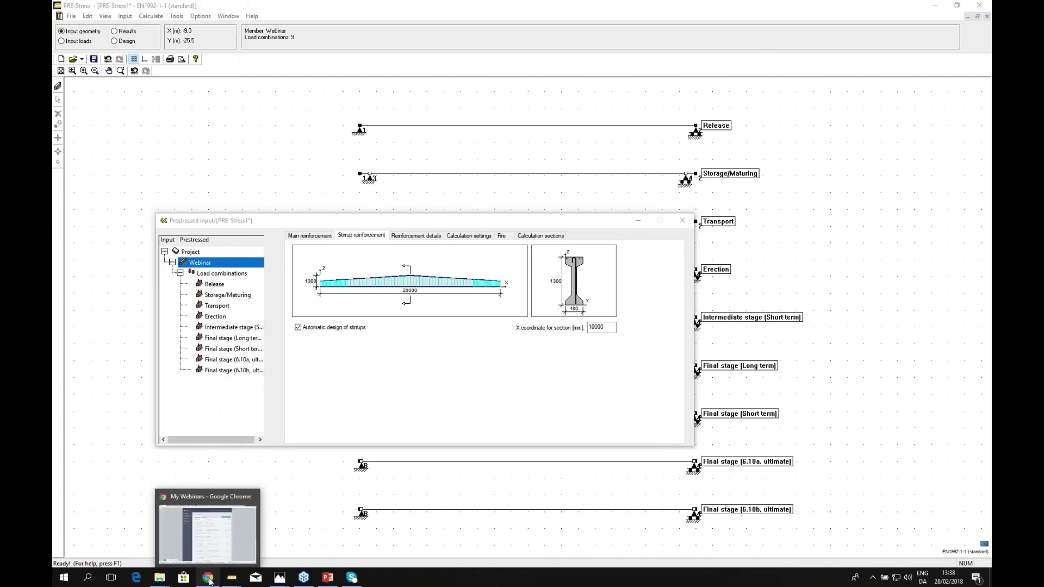
# Step: Switch to Google Chrome and load strusoft.com in a new tab
pyautogui.click(212, 560)
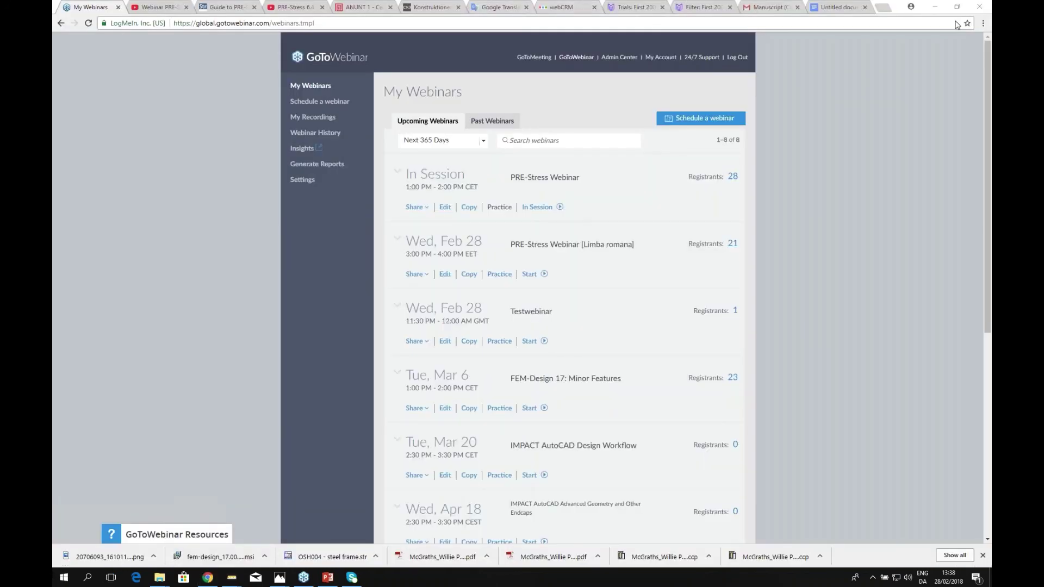
pyautogui.click(882, 7)
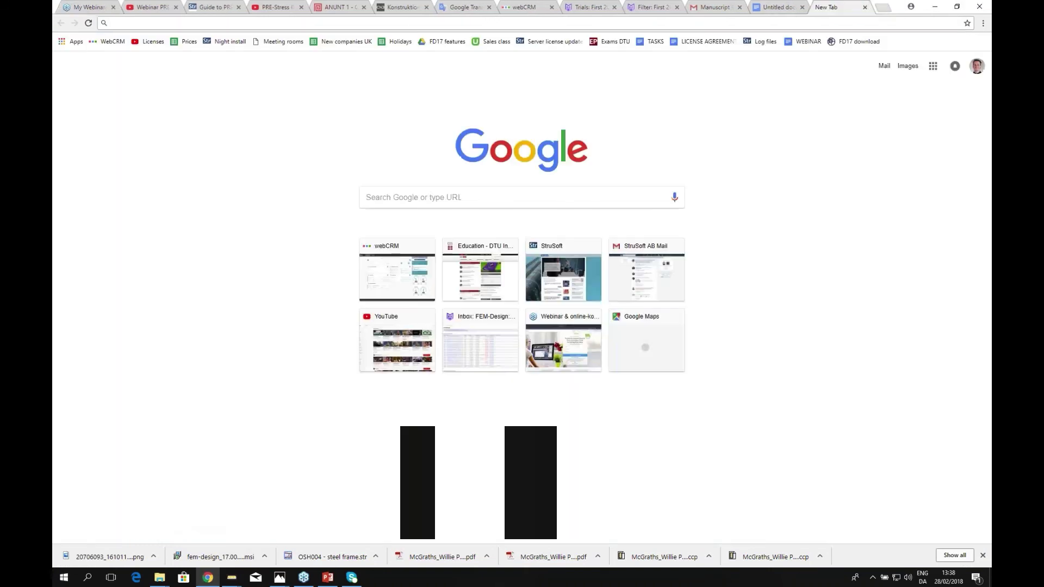
pyautogui.write('strusoft.com')
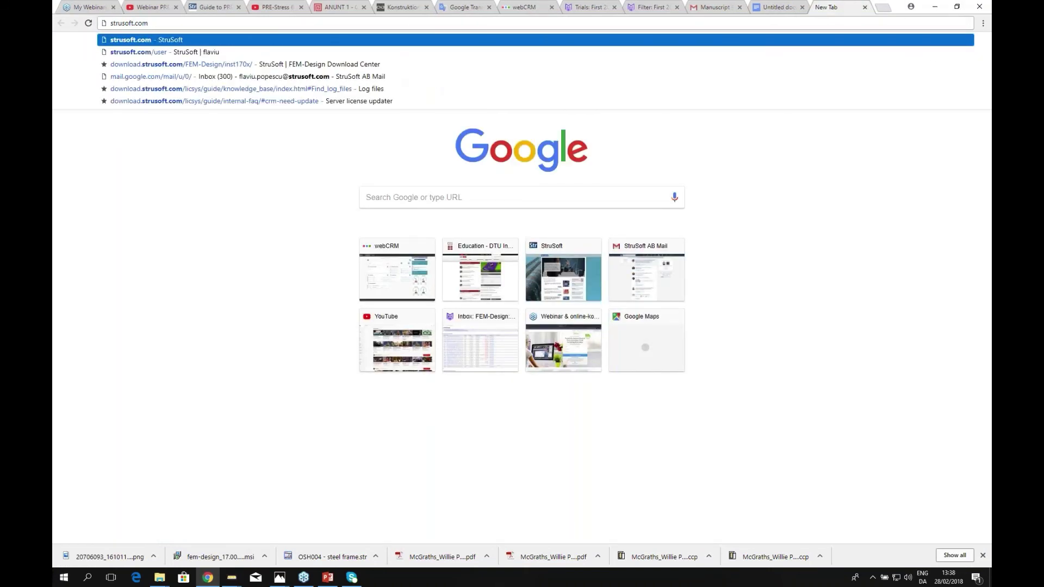
pyautogui.press('Return')
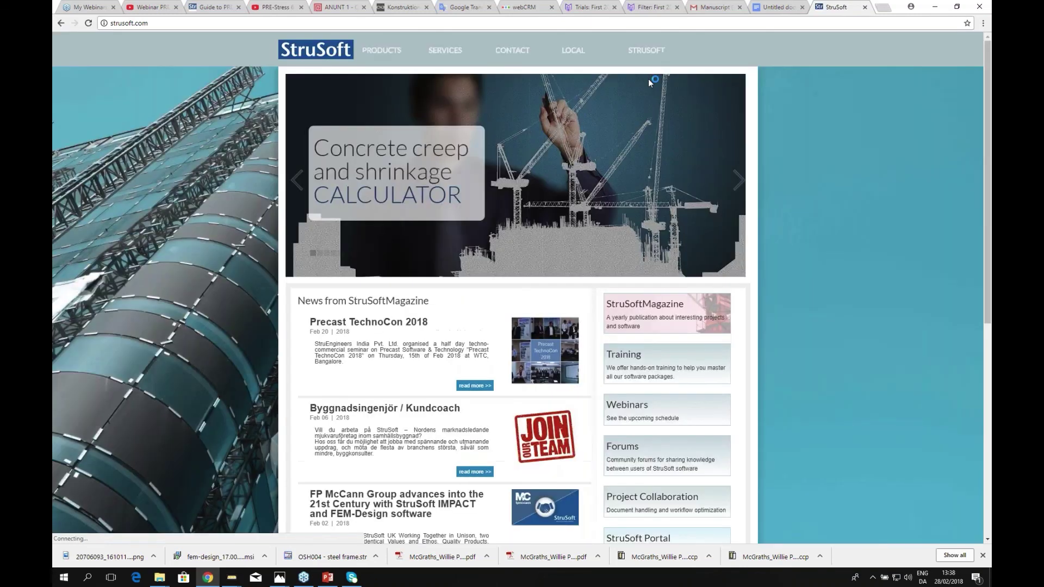
# Step: View the PRE-Stress product page on the StruSoft website and switch back to the PRE-Stress window with the Webinar beam's stirrup input
pyautogui.moveTo(381, 50)
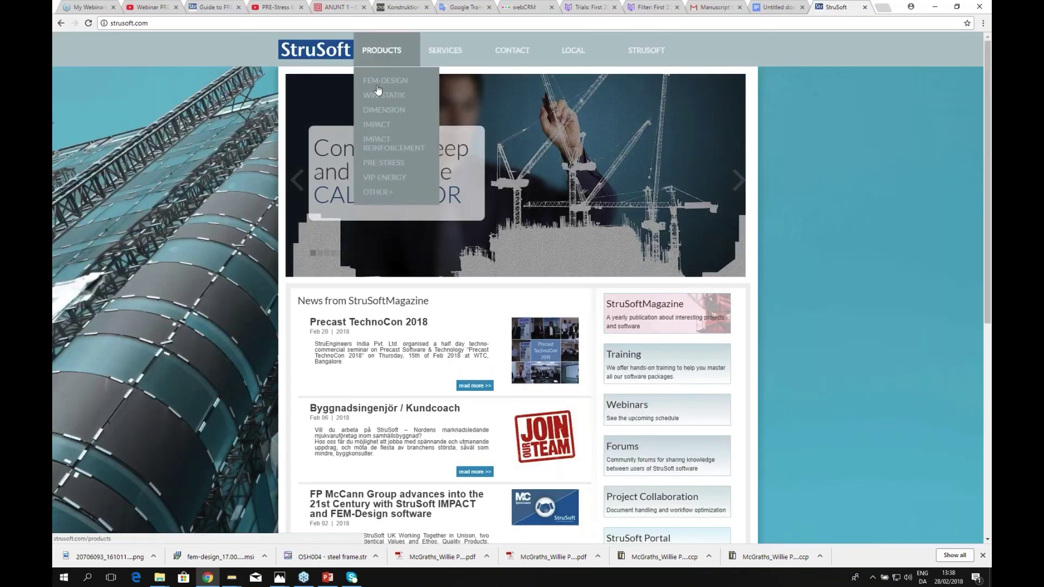
pyautogui.click(385, 164)
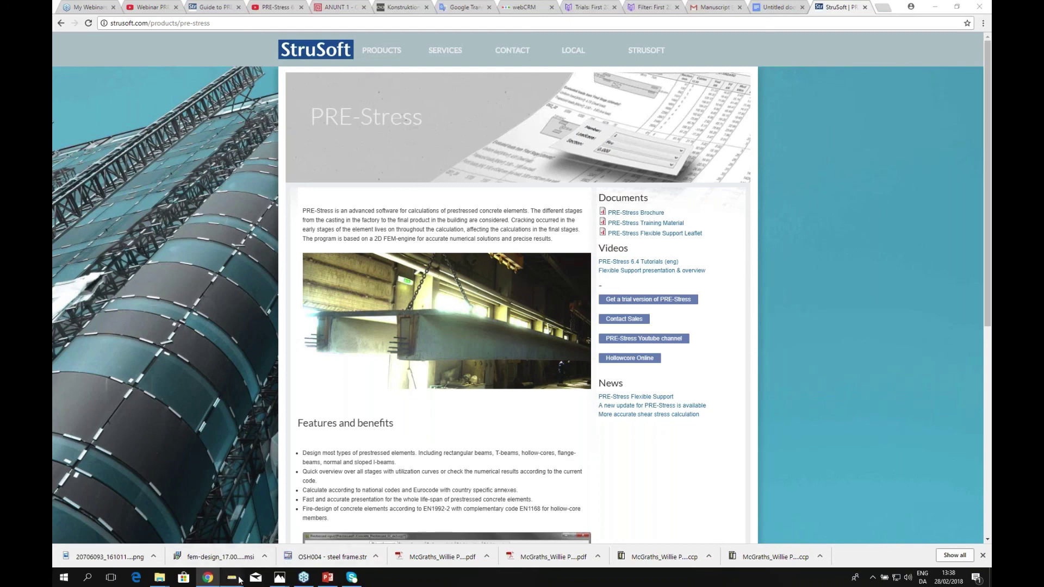
pyautogui.moveTo(233, 578)
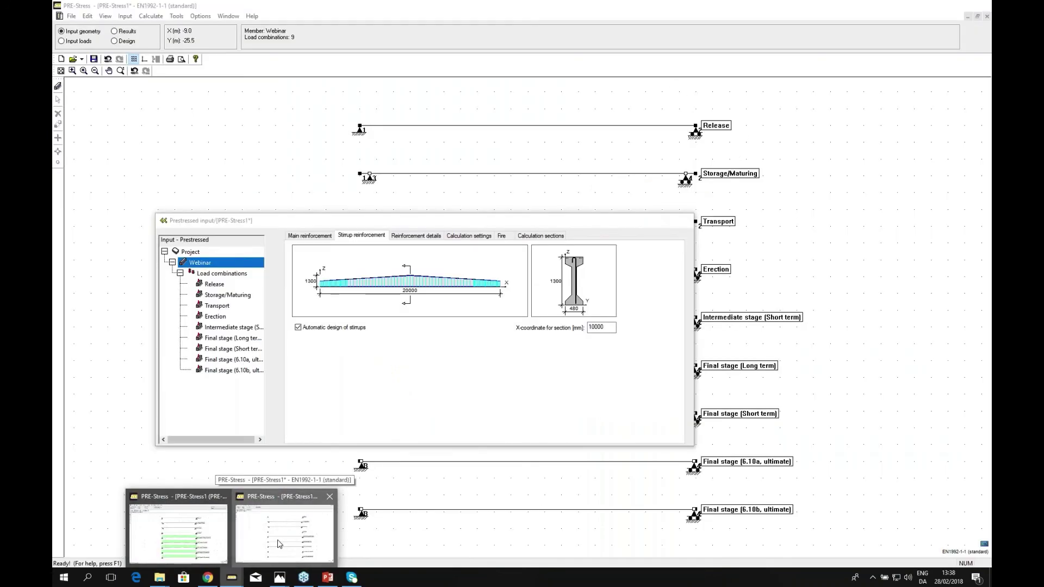
pyautogui.click(279, 544)
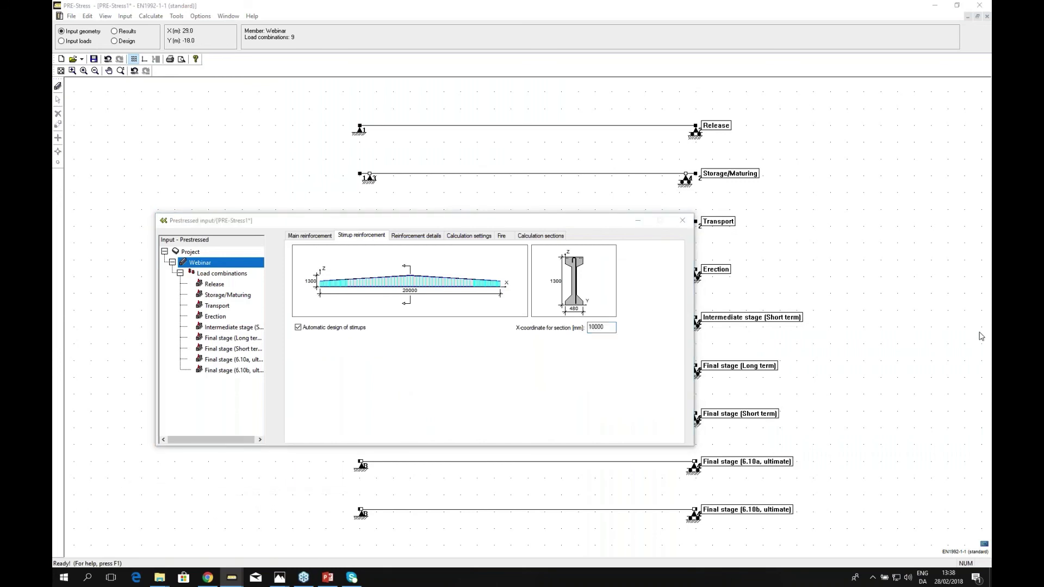